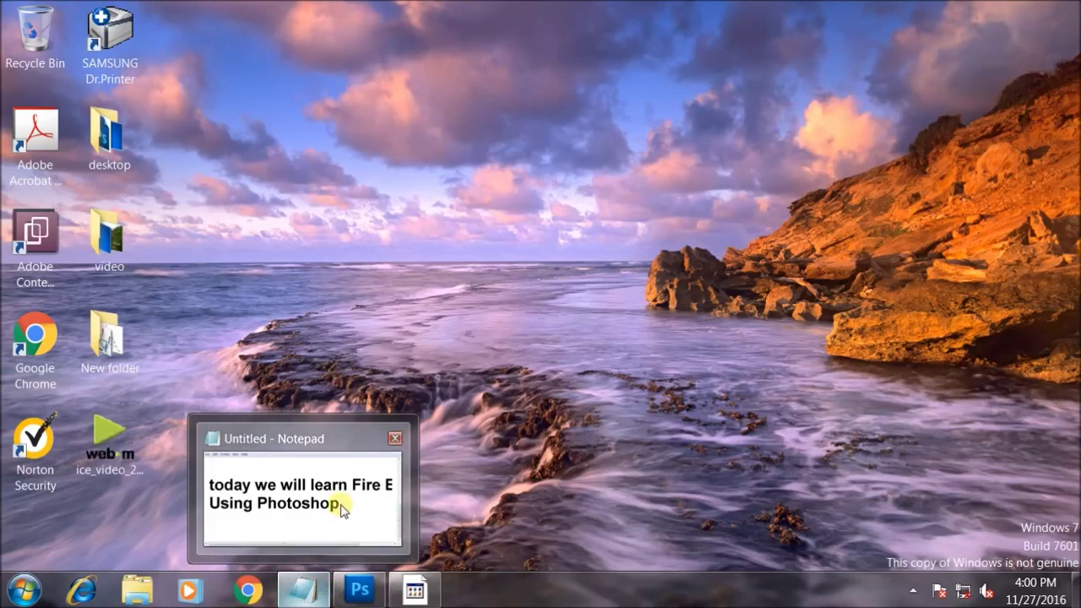
# Step: Restore and maximize the Notepad notes, then select all the text and deselect it
pyautogui.click(338, 505)
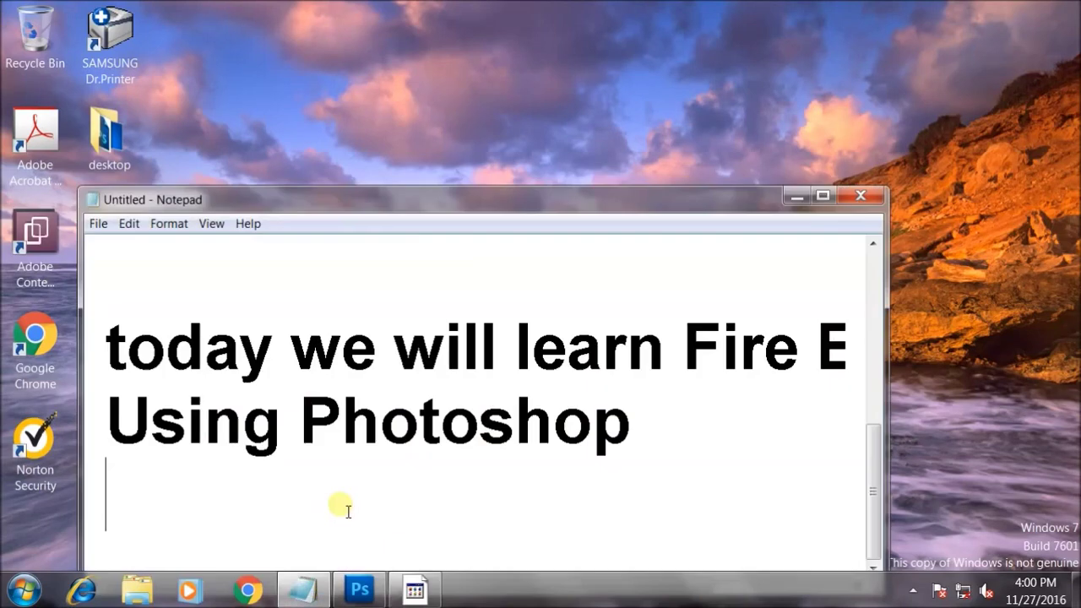
pyautogui.click(832, 195)
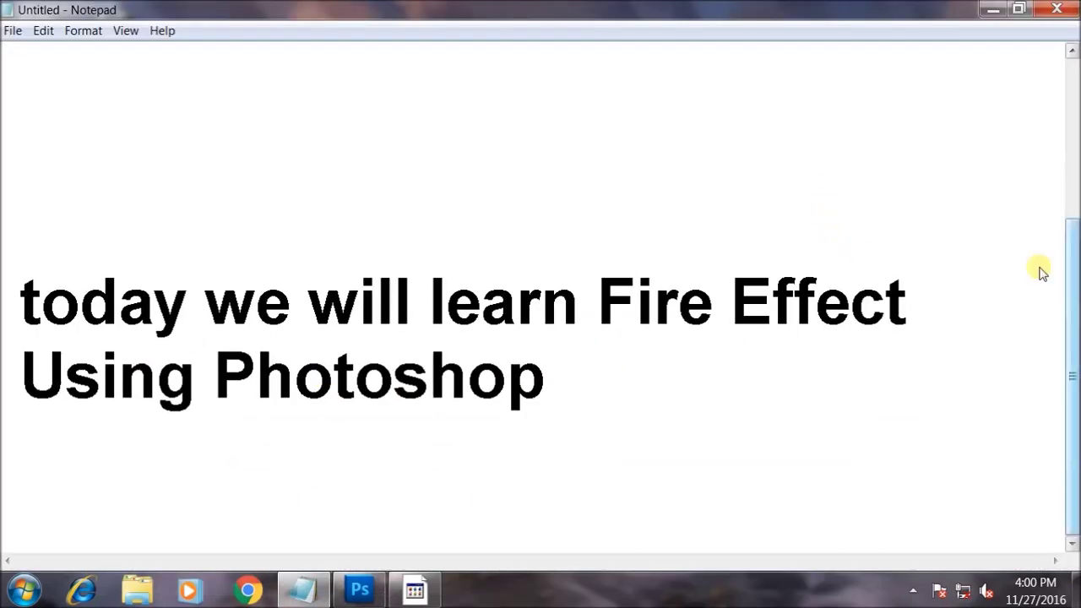
pyautogui.moveTo(1069, 346); pyautogui.dragTo(1076, 207)
pyautogui.hotkey('ctrl', 'a')
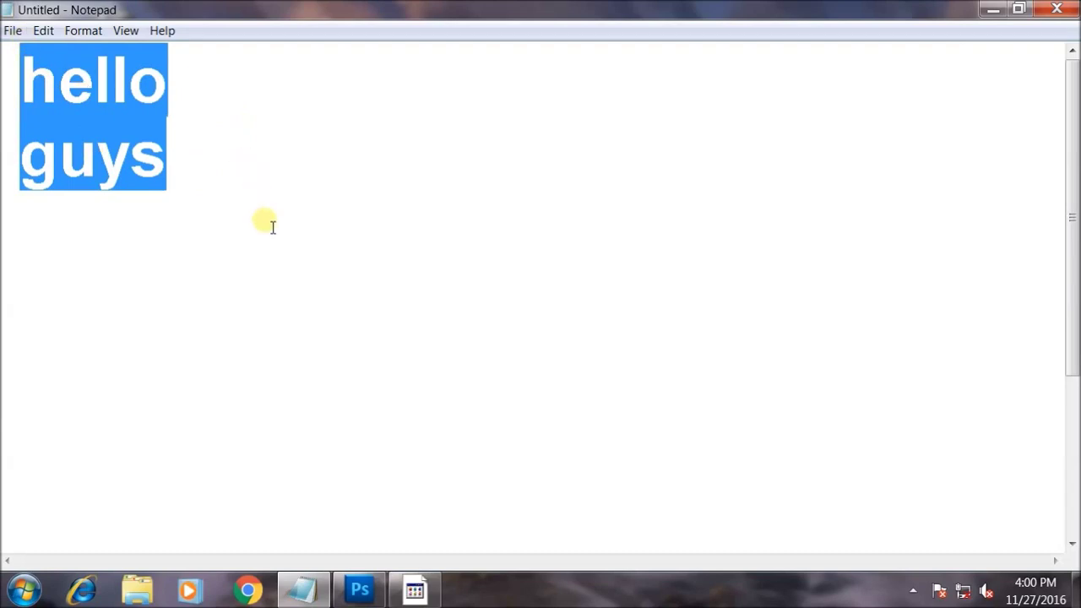
pyautogui.click(272, 226)
# Step: Review the lesson title lines, minimize Notepad and switch to Photoshop
pyautogui.moveTo(1071, 315); pyautogui.dragTo(1071, 473)
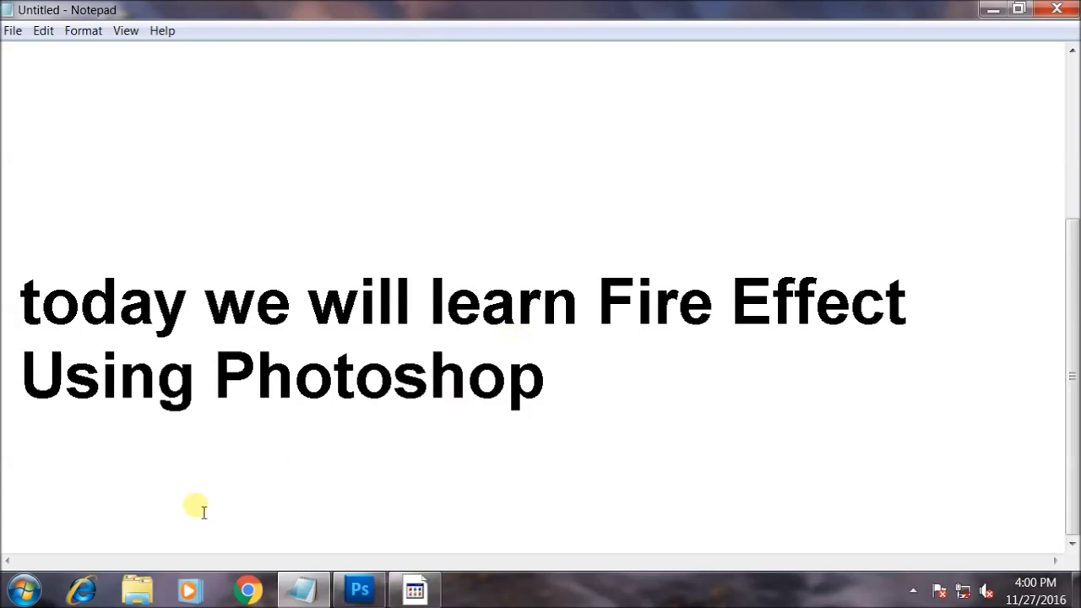
pyautogui.moveTo(19, 292); pyautogui.dragTo(563, 431)
pyautogui.click(616, 445)
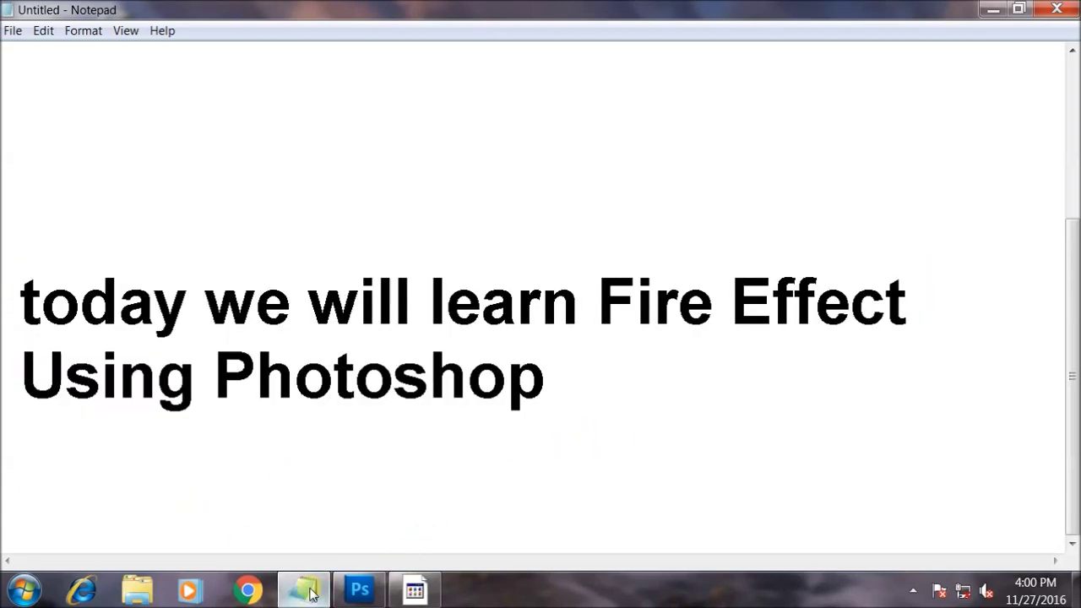
pyautogui.click(309, 594)
pyautogui.moveTo(359, 589)
pyautogui.click(371, 508)
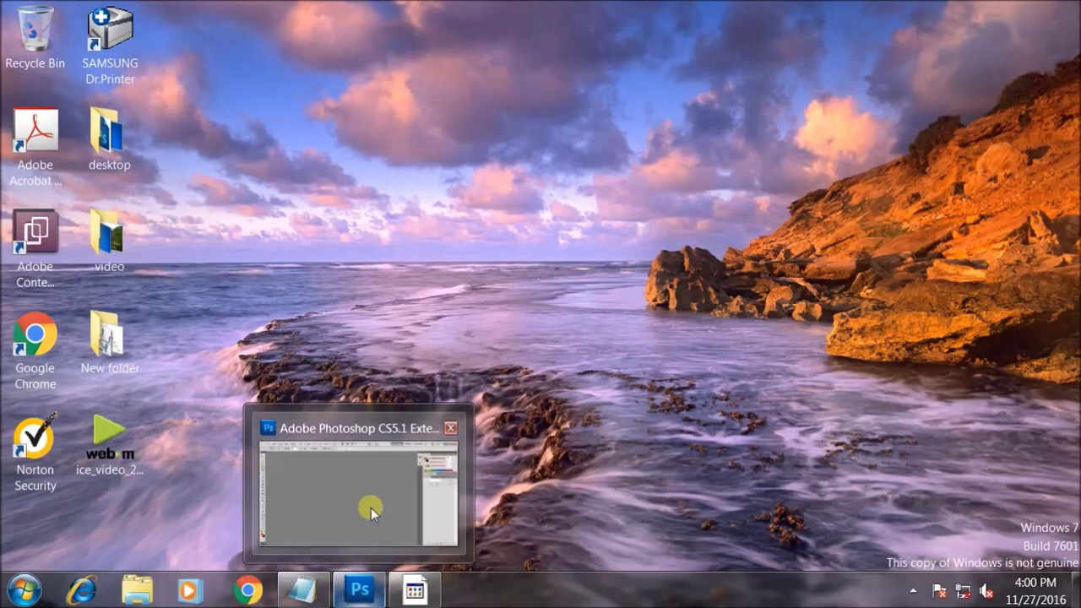
# Step: Create a blank white 1280×720 pixel document, Untitled-1, at 100 pixels/inch
pyautogui.click(44, 15)
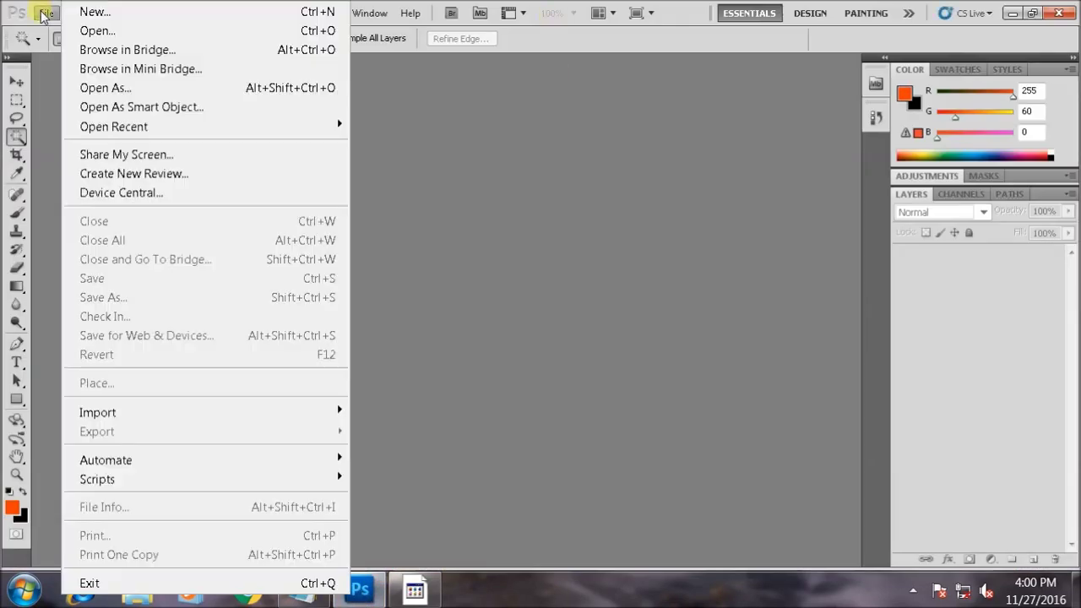
pyautogui.click(96, 14)
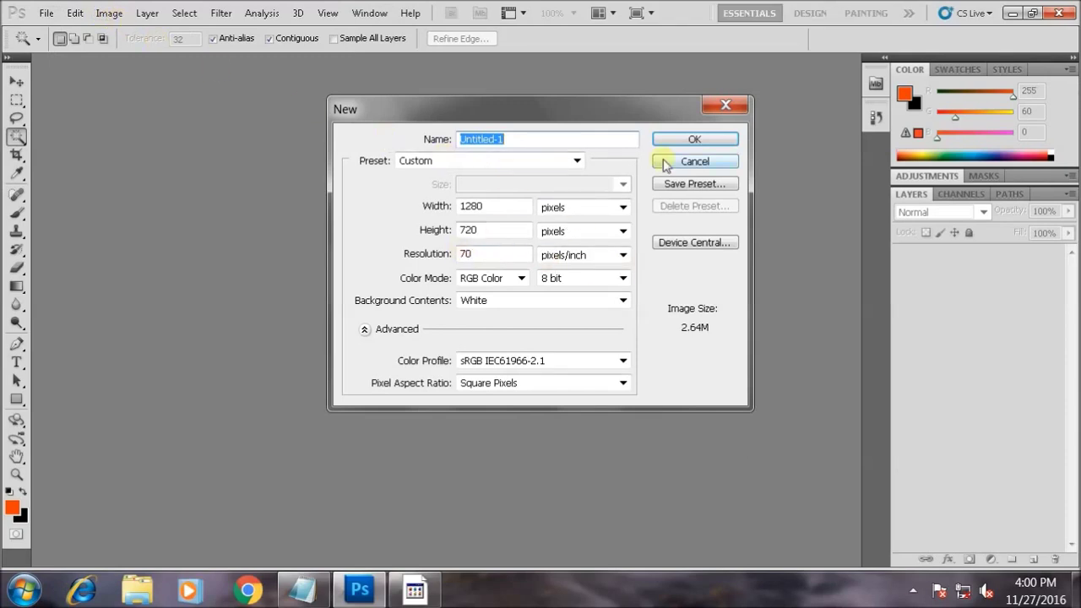
pyautogui.doubleClick(513, 257)
pyautogui.write('100')
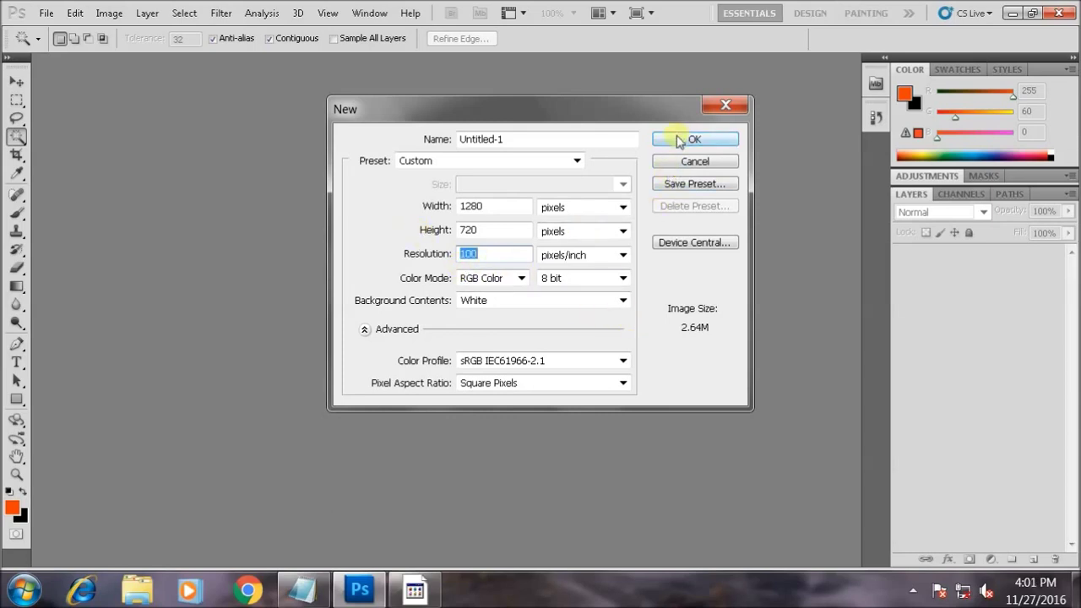
pyautogui.click(713, 140)
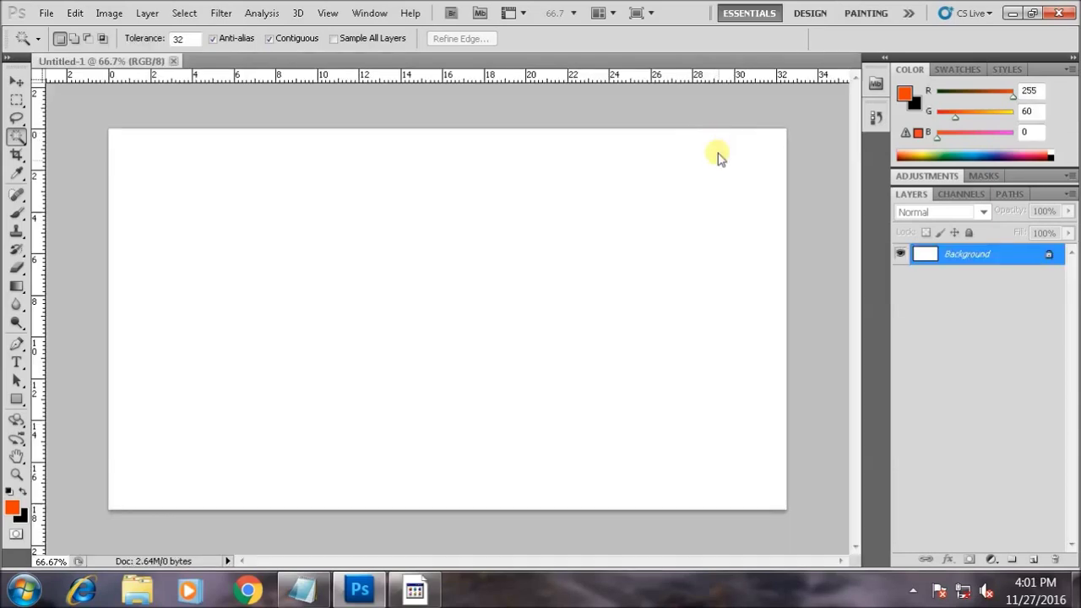
# Step: Type FIRE on a new text layer and drag it to the canvas centre
pyautogui.click(16, 362)
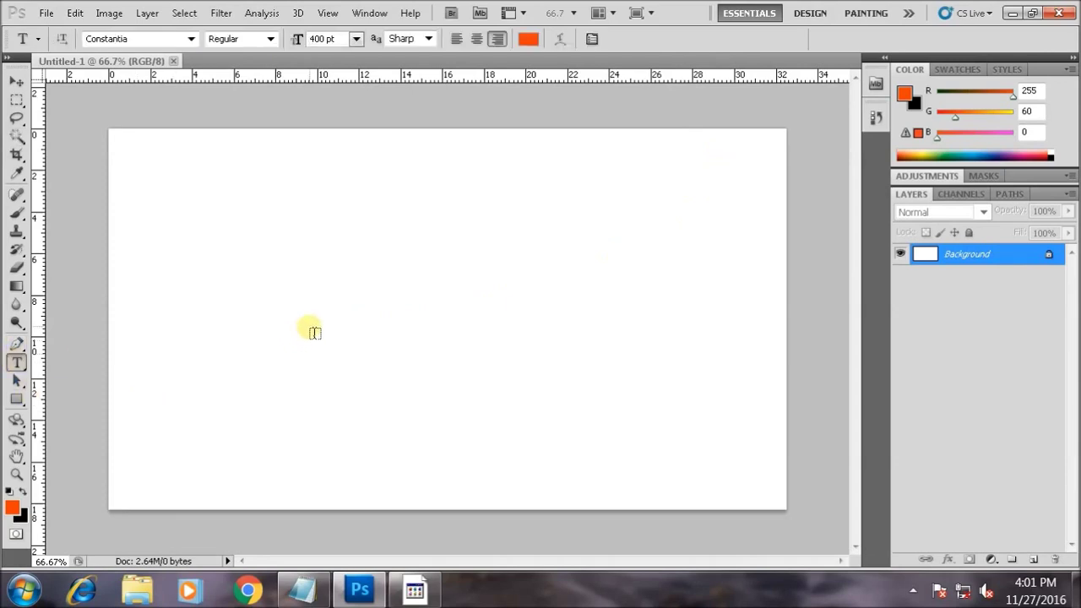
pyautogui.click(280, 314)
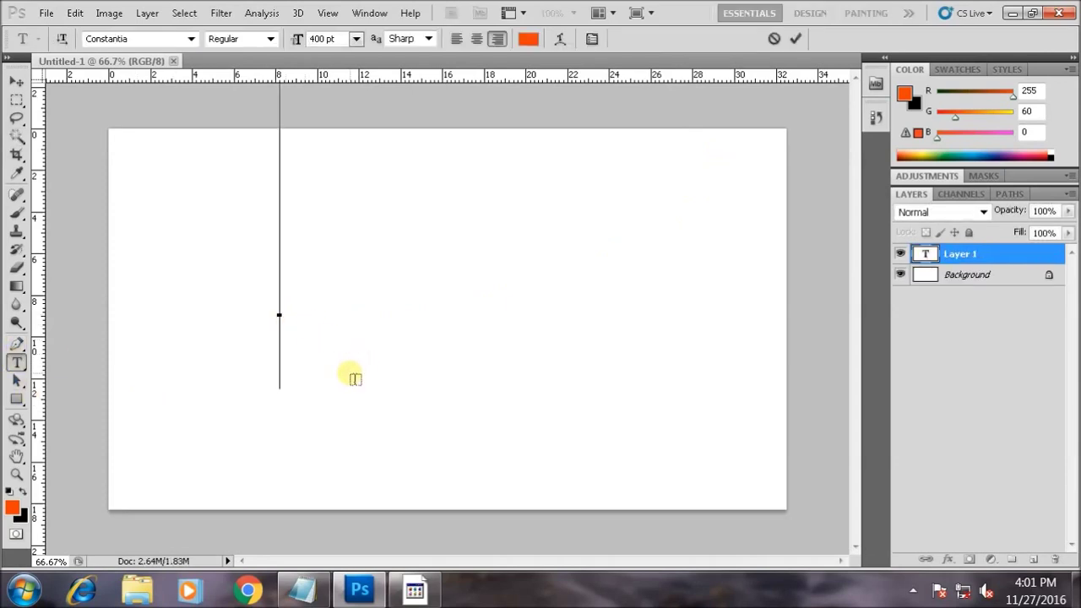
pyautogui.write('F')
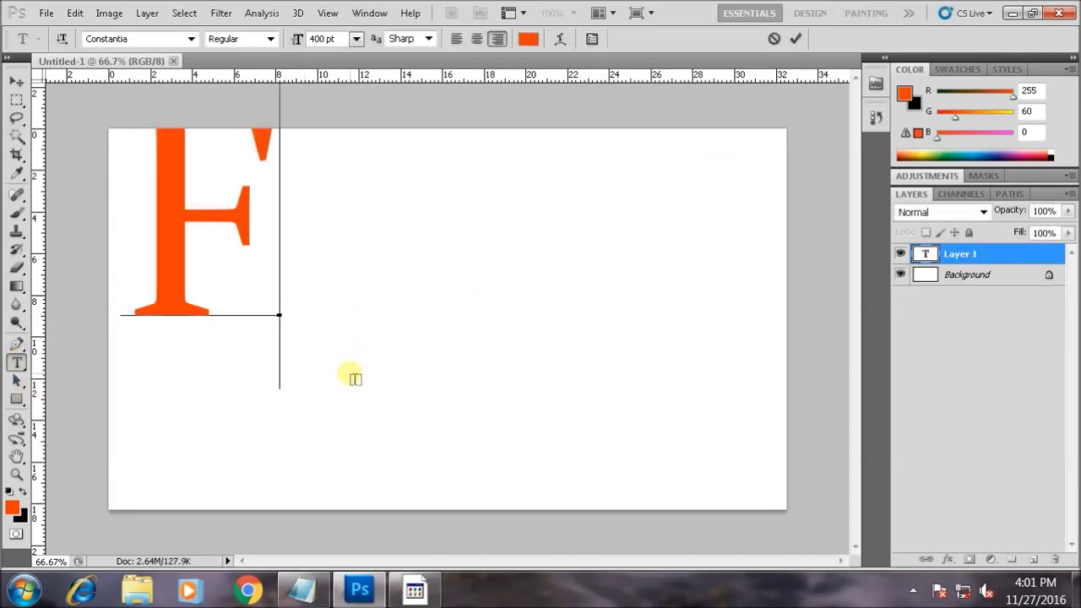
pyautogui.write('IRE')
pyautogui.click(16, 82)
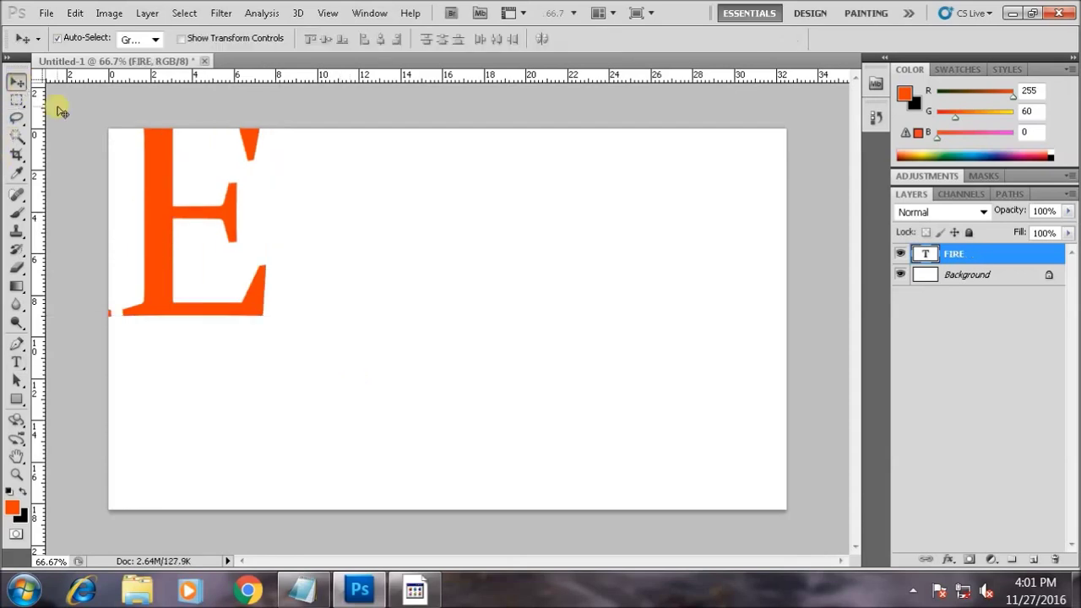
pyautogui.moveTo(168, 187)
pyautogui.mouseDown()
pyautogui.moveTo(712, 365)
pyautogui.moveTo(615, 290)
pyautogui.moveTo(603, 265)
pyautogui.moveTo(634, 288)
pyautogui.mouseUp()
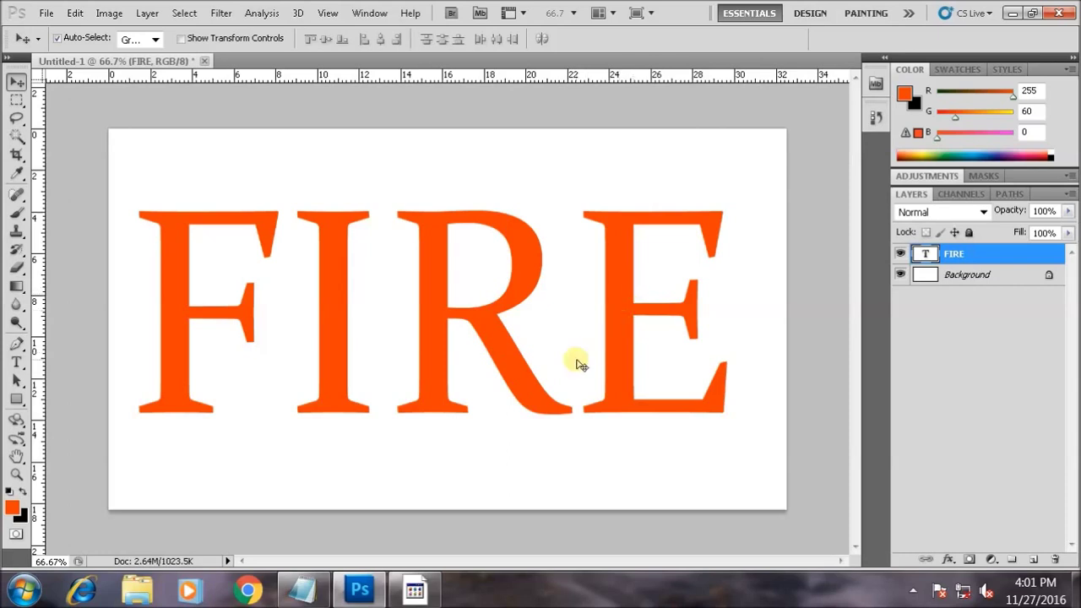
# Step: Recolour all the FIRE letters white using the default-then-swapped colours
pyautogui.press('t')
pyautogui.click(426, 332)
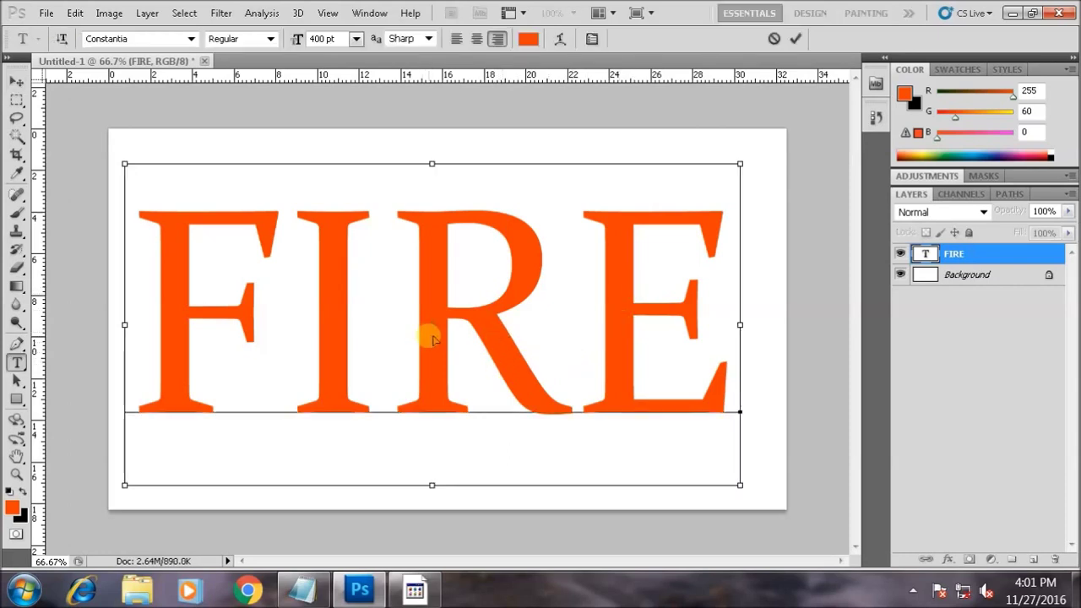
pyautogui.hotkey('ctrl', 'a')
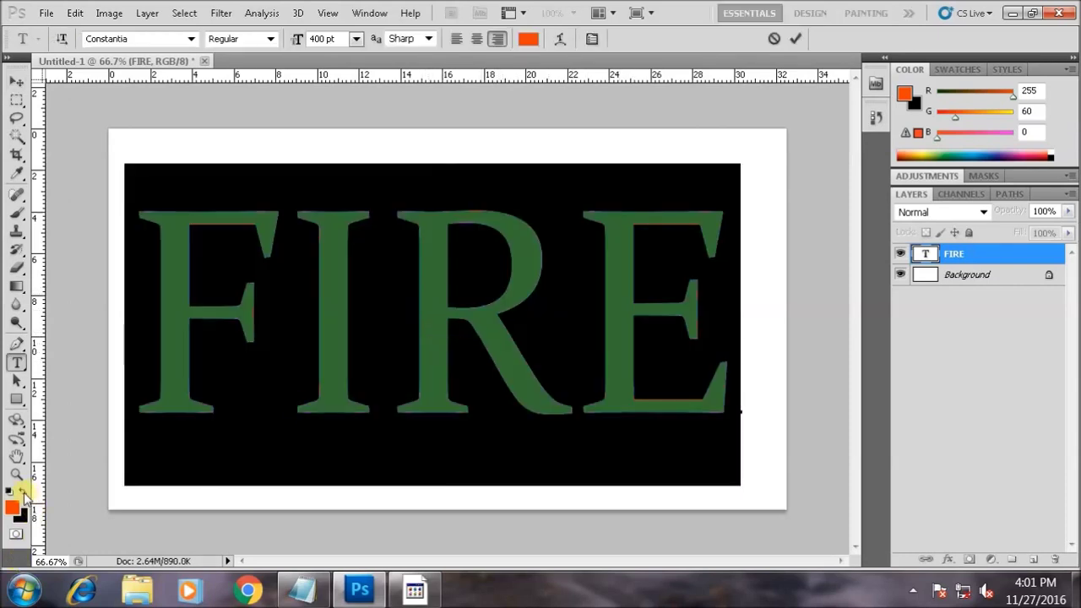
pyautogui.click(11, 493)
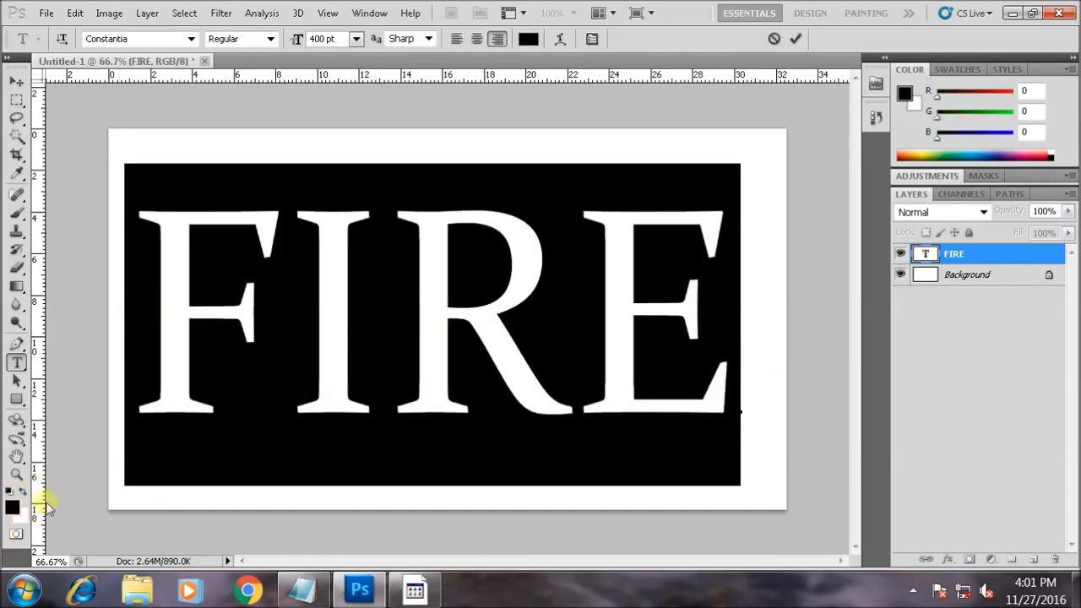
pyautogui.click(24, 494)
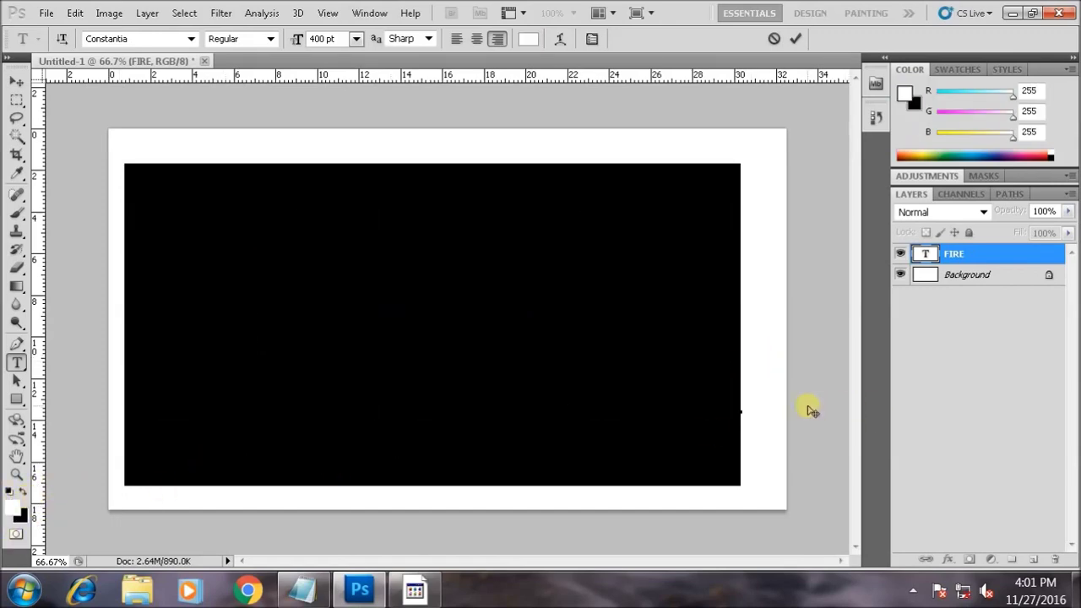
pyautogui.click(19, 84)
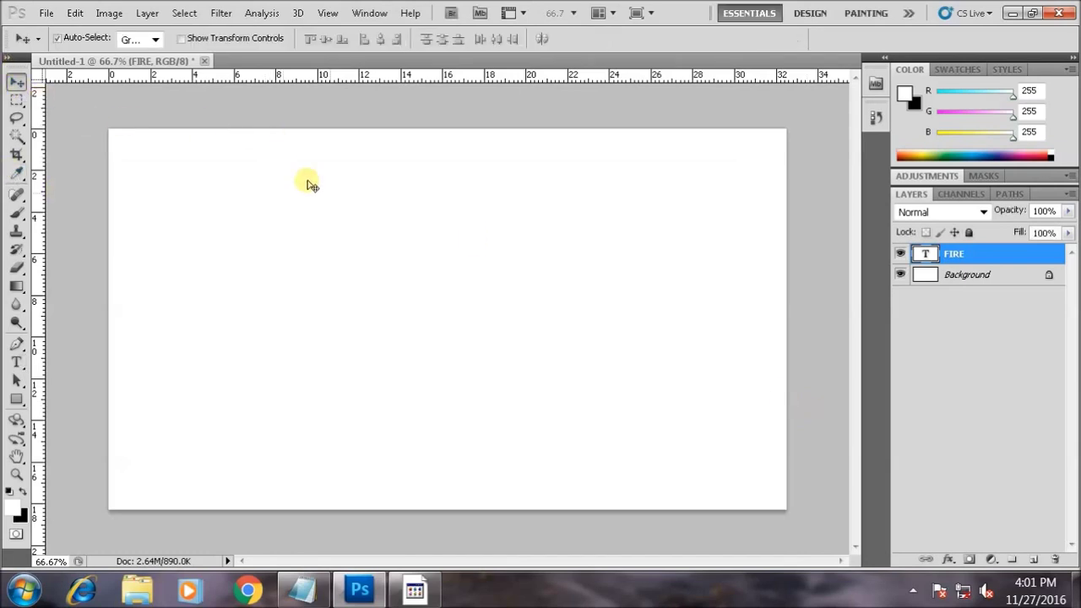
# Step: Bring the Notepad notes forward and start a new line below the title
pyautogui.click(414, 589)
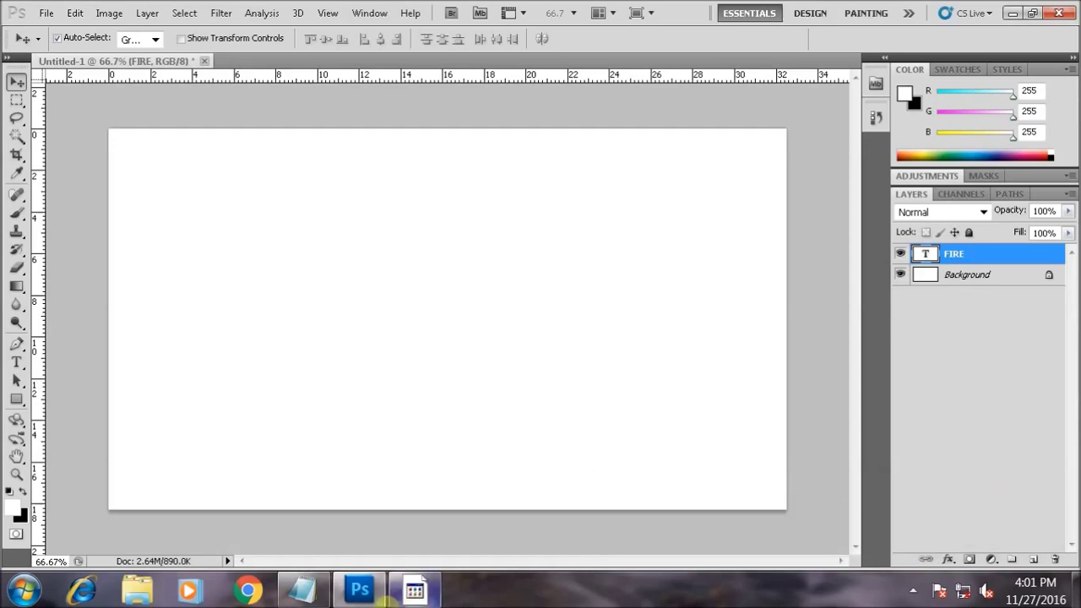
pyautogui.click(302, 590)
pyautogui.press('Return')
pyautogui.press('Return')
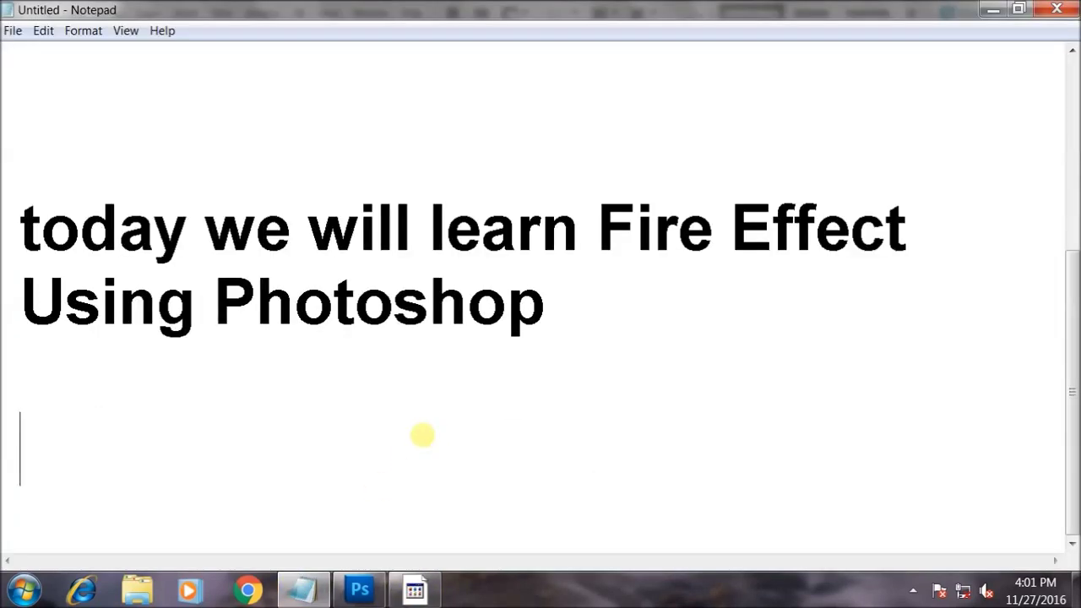
# Step: Write the note 'color Fire In White' and 'background with black' on two lines
pyautogui.write('color ')
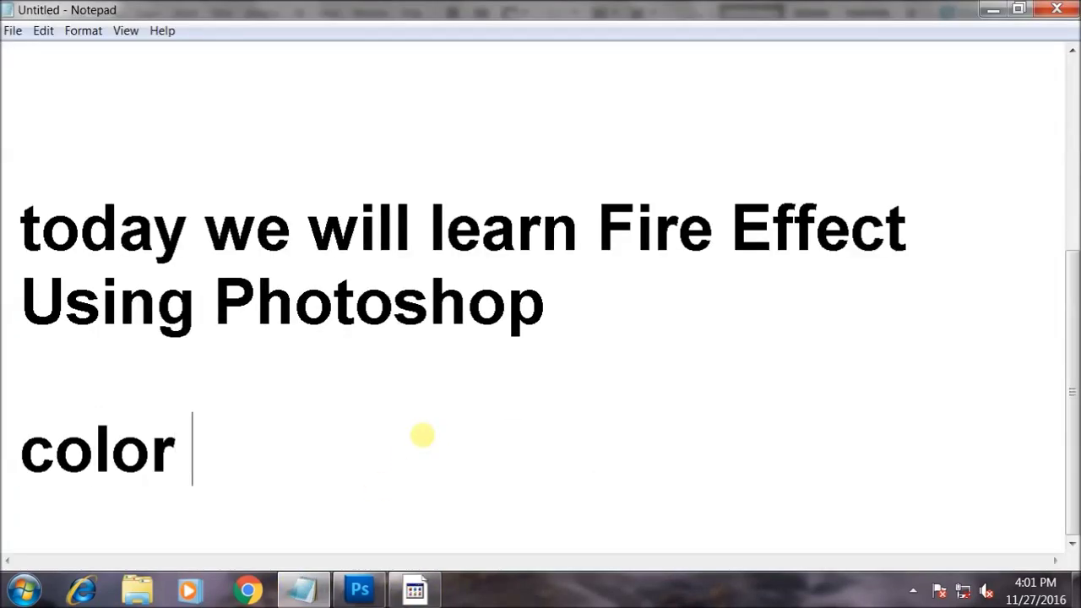
pyautogui.write('Fire ')
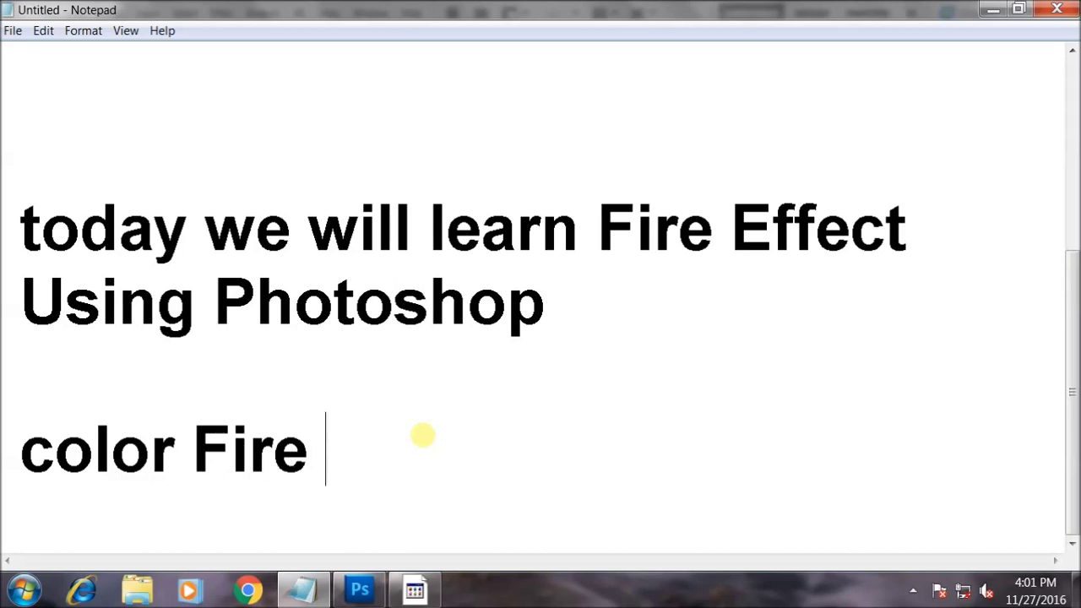
pyautogui.write('In Whit')
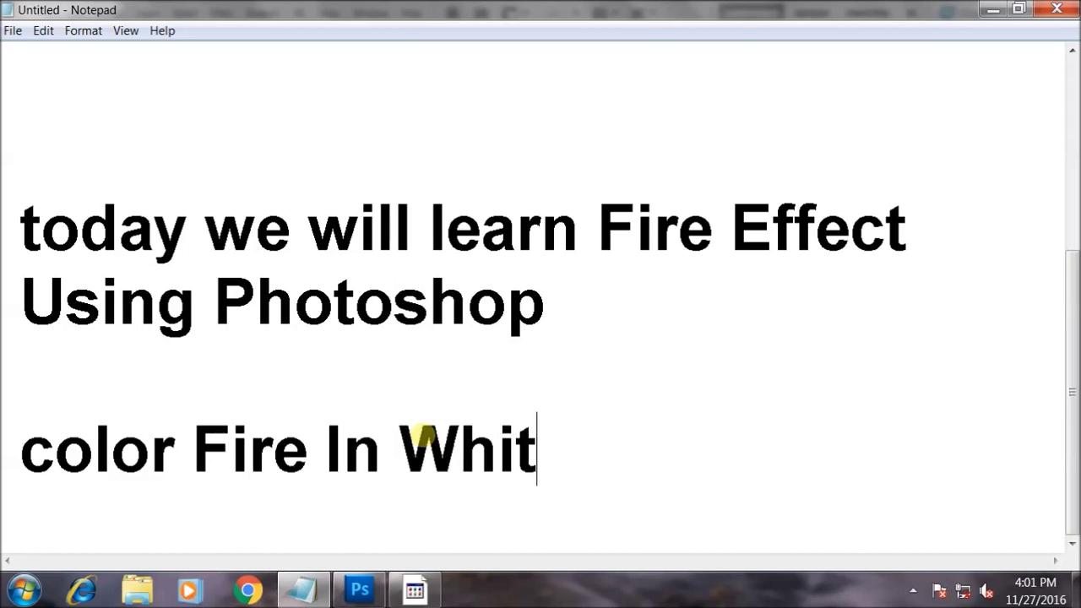
pyautogui.write('e')
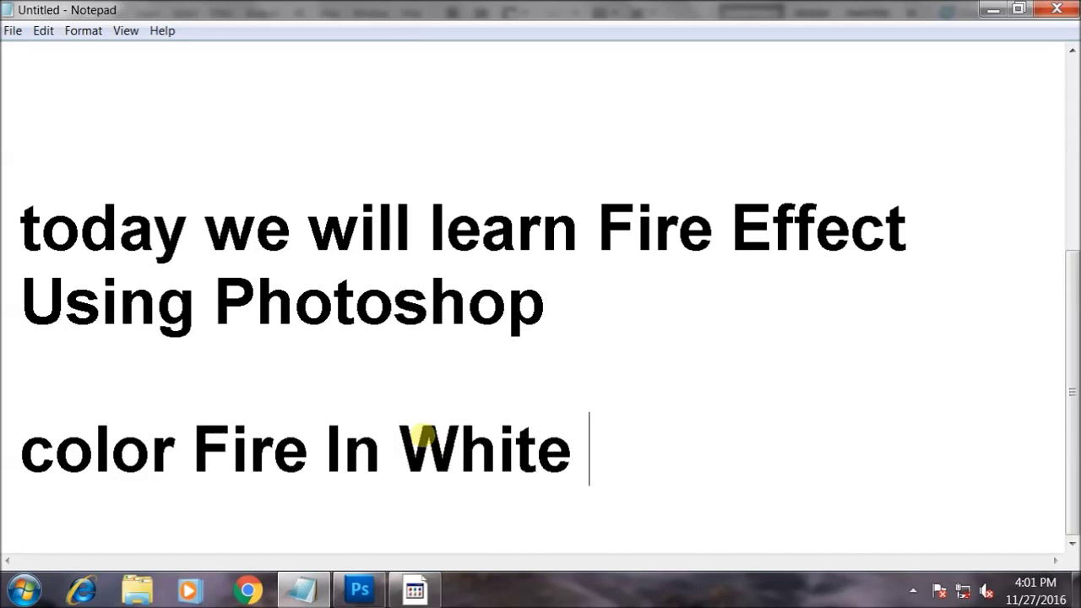
pyautogui.press('Return')
pyautogui.write('and ')
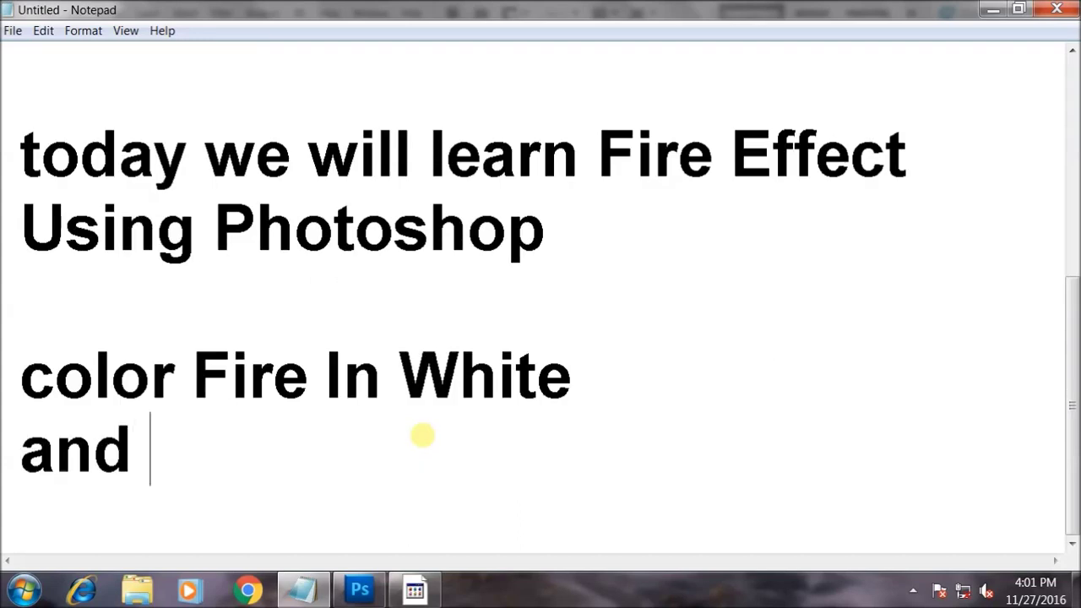
pyautogui.write('Vack')
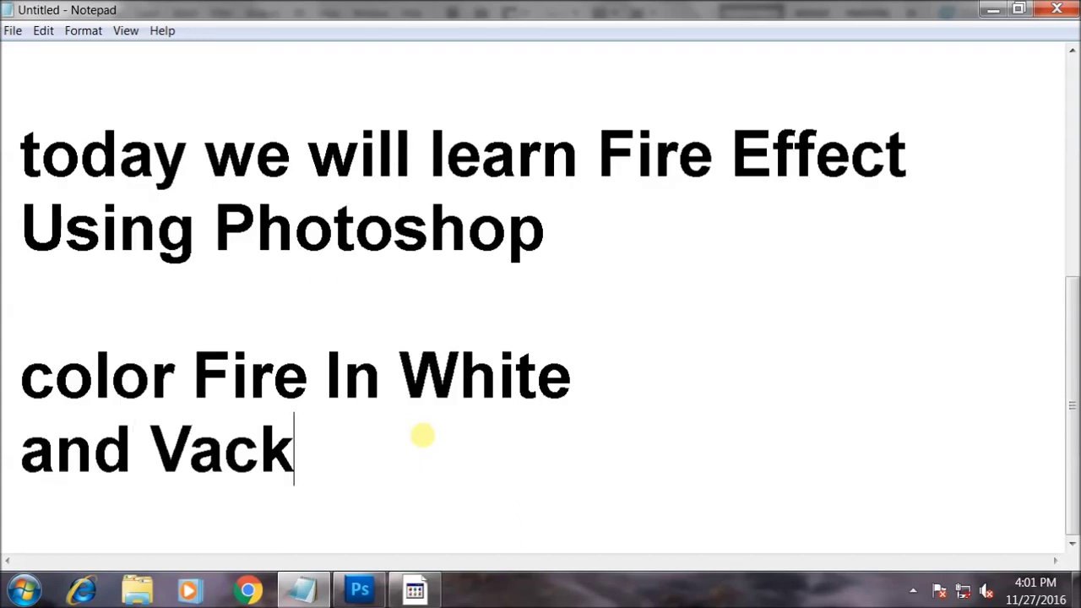
pyautogui.write('ground')
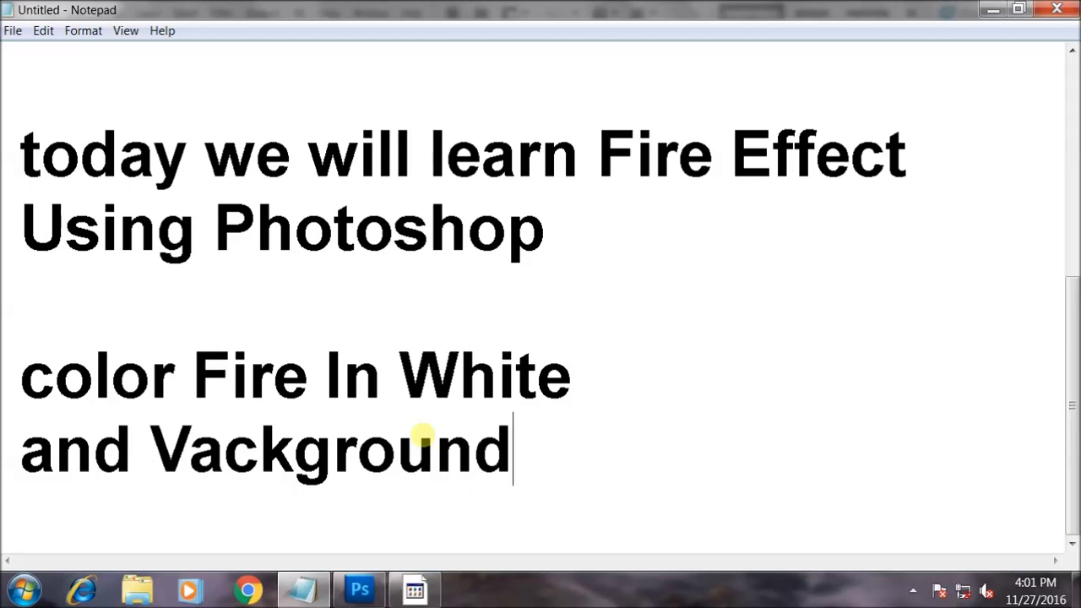
pyautogui.press('BackSpace')
pyautogui.write('background ')
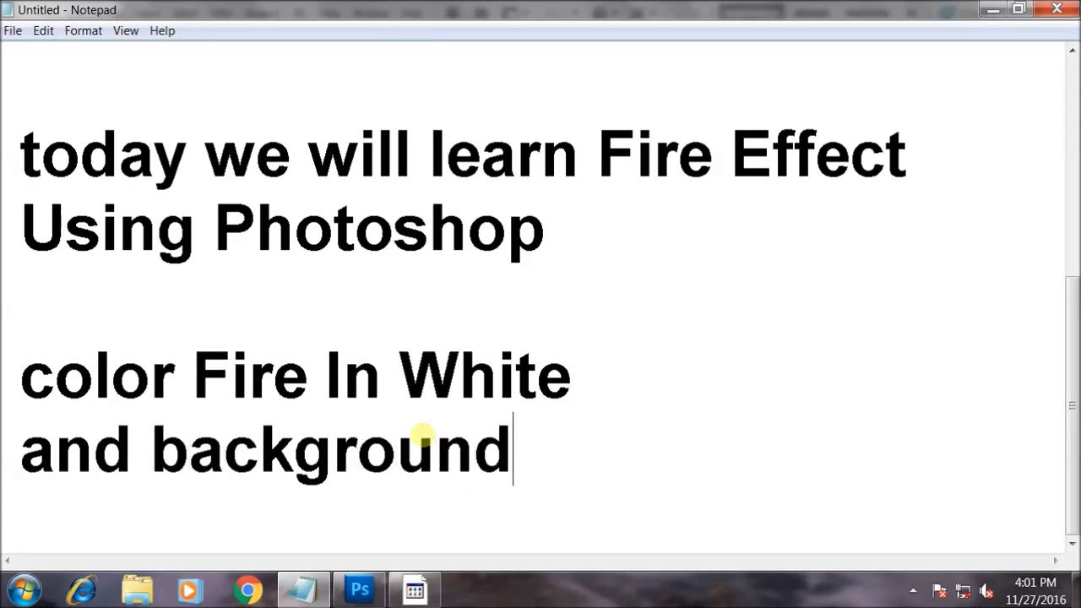
pyautogui.write('with ')
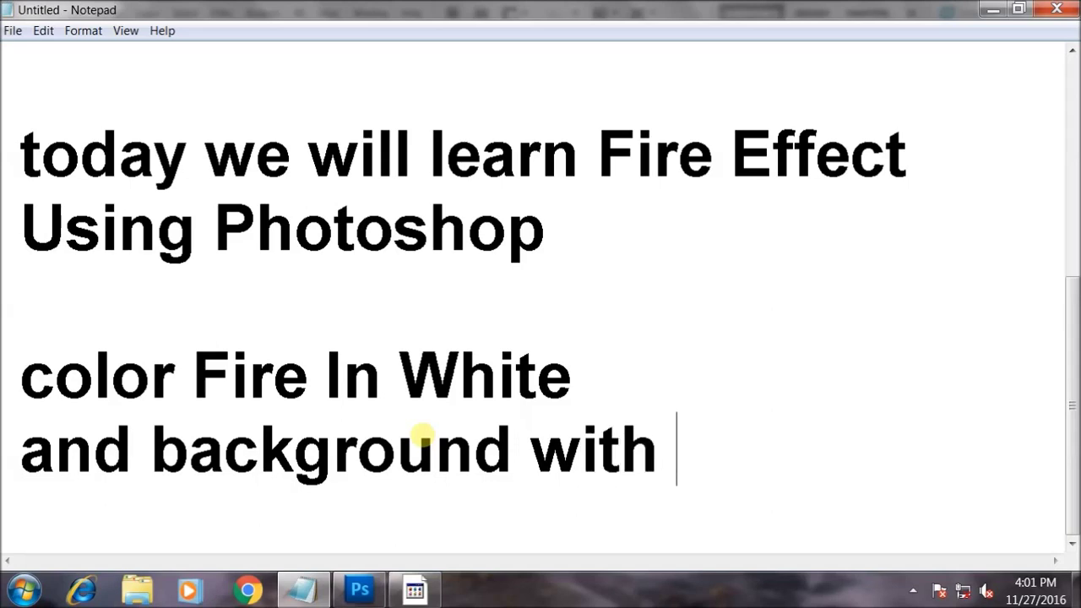
pyautogui.write('black')
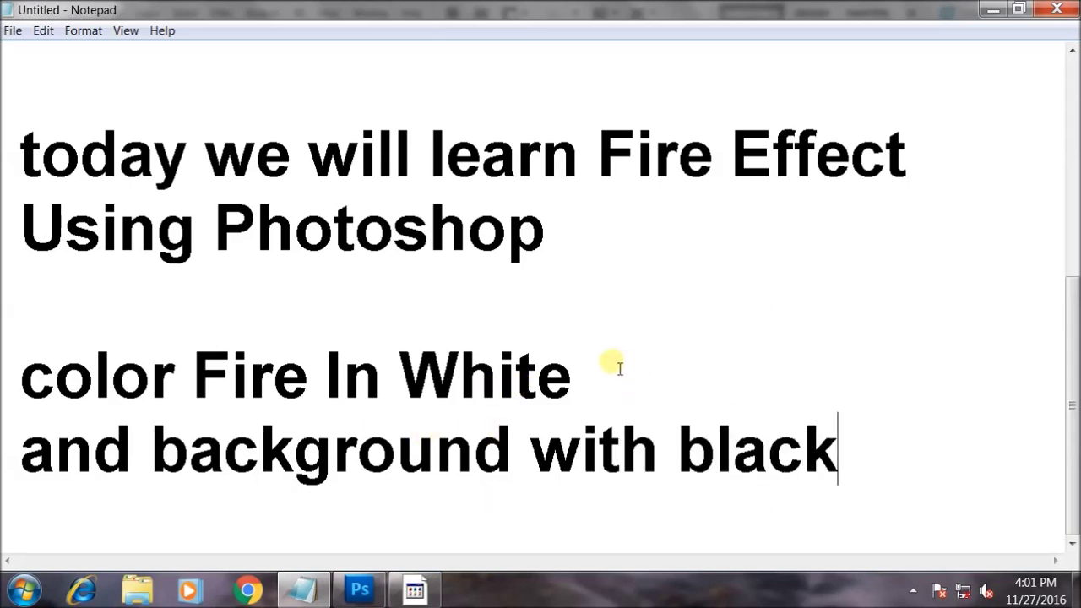
# Step: Select the Background layer in Photoshop, then return to a fresh line in Notepad
pyautogui.click(359, 589)
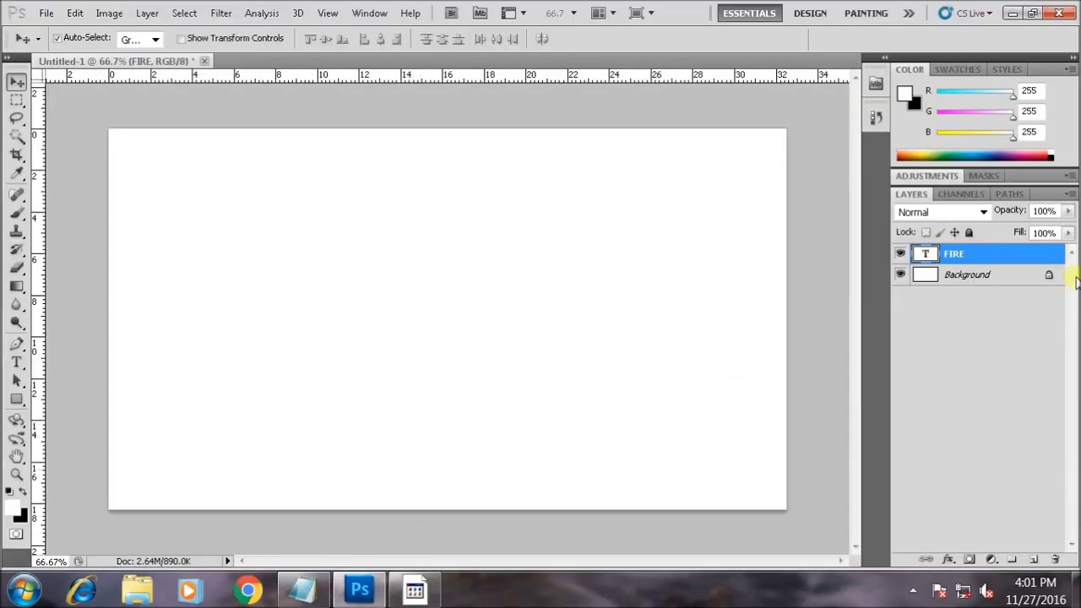
pyautogui.click(980, 286)
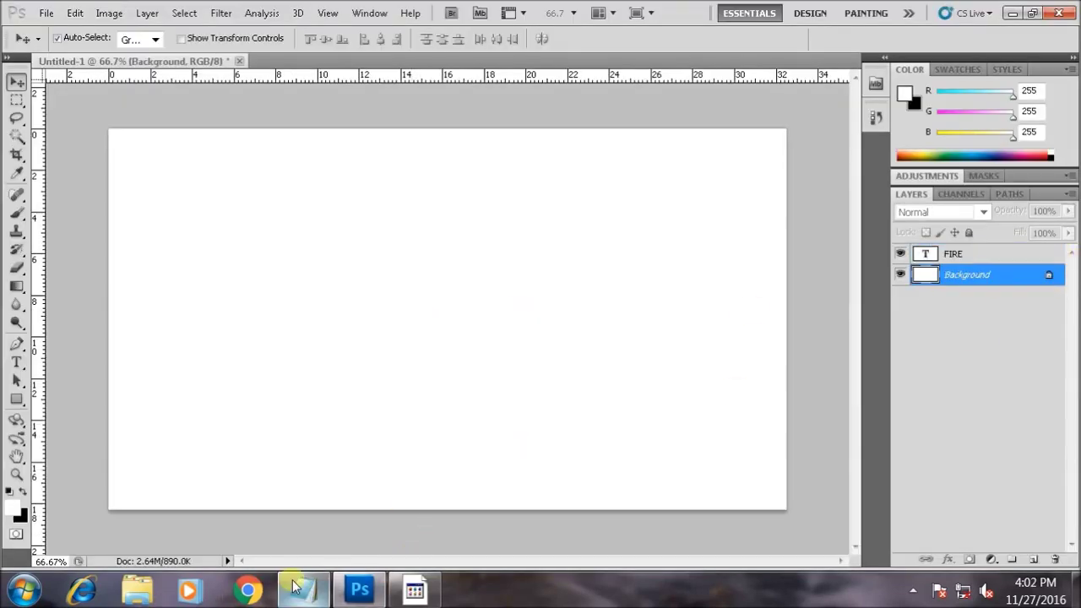
pyautogui.click(308, 590)
pyautogui.press('Return')
pyautogui.press('Return')
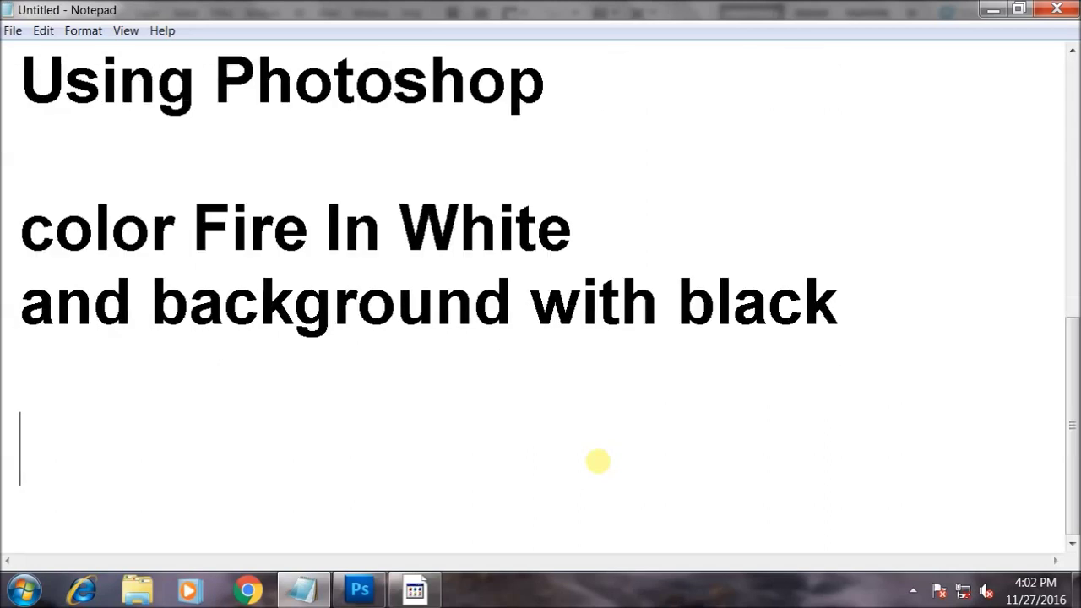
# Step: Add the line 'take black and alt+ delete' to the notes and minimize Notepad
pyautogui.write('taqke')
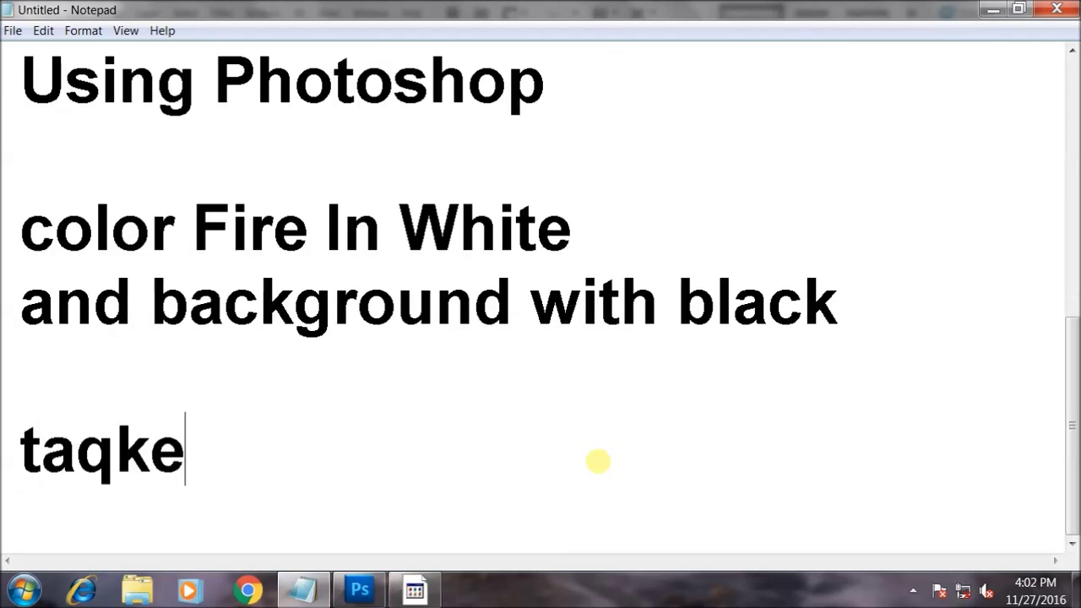
pyautogui.press('BackSpace')
pyautogui.press('BackSpace')
pyautogui.press('BackSpace')
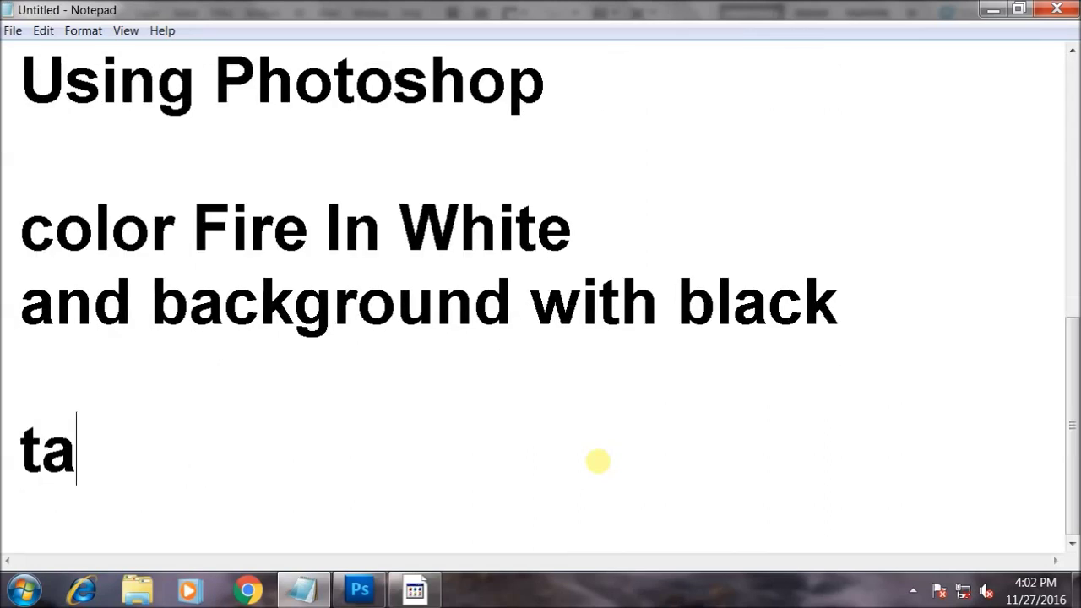
pyautogui.write('ke bla')
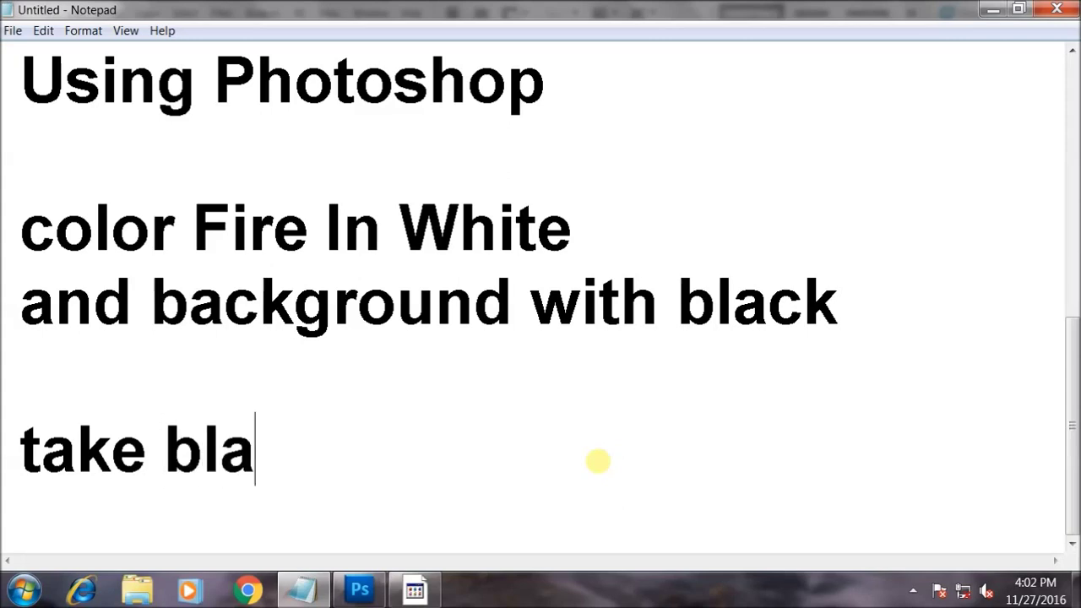
pyautogui.write('ck and ')
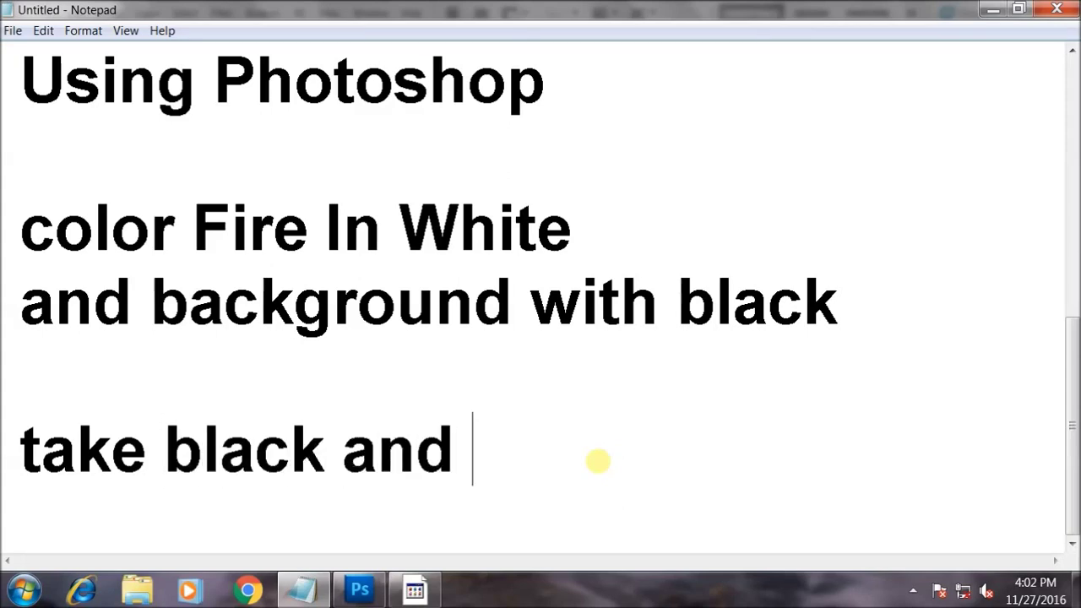
pyautogui.write('alt=')
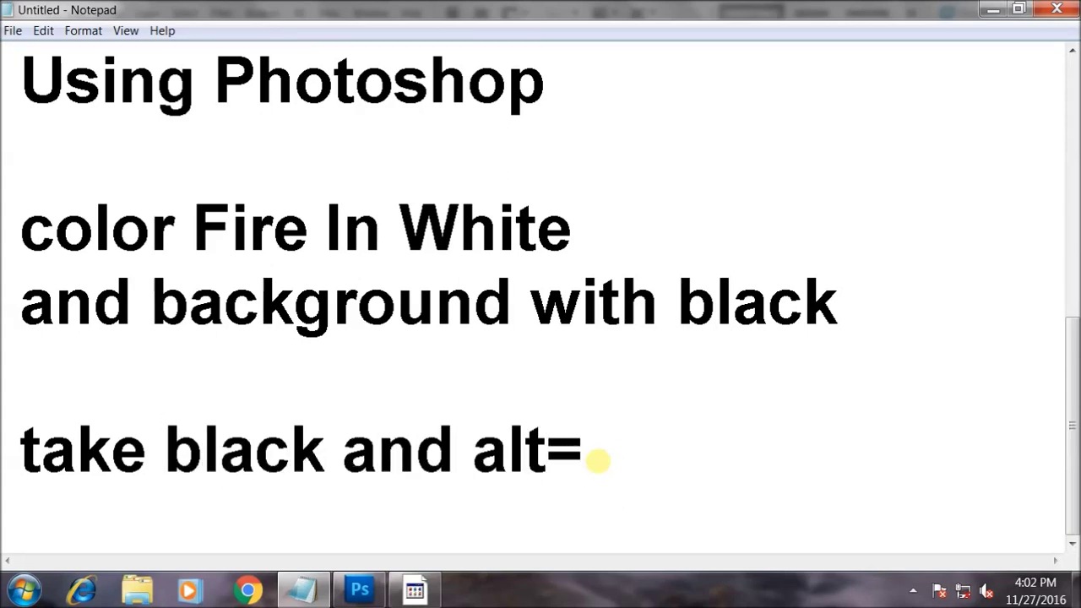
pyautogui.press('BackSpace')
pyautogui.write('+ de')
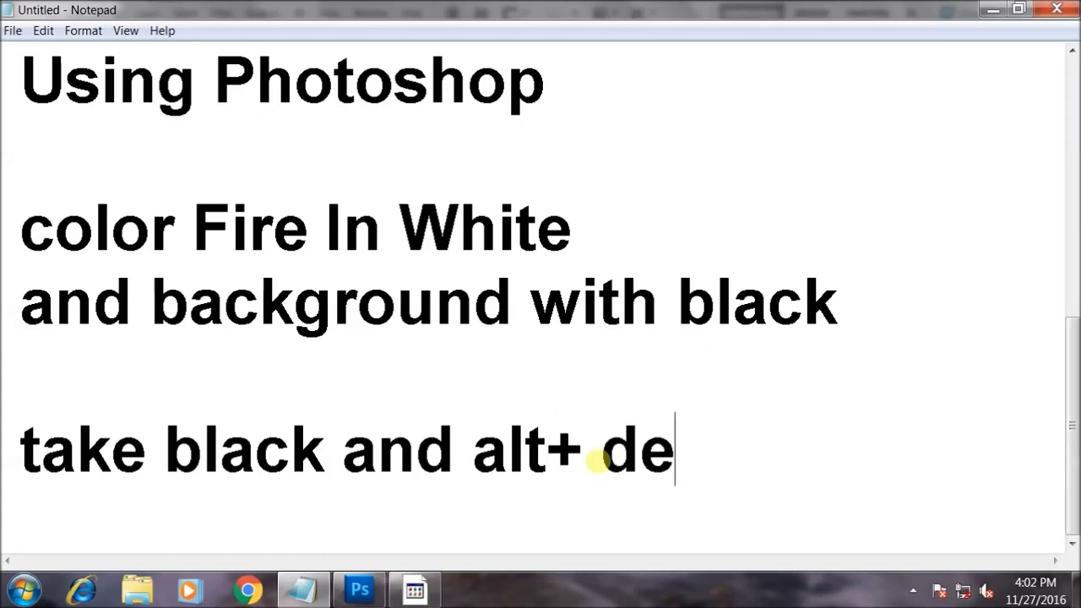
pyautogui.write('lete')
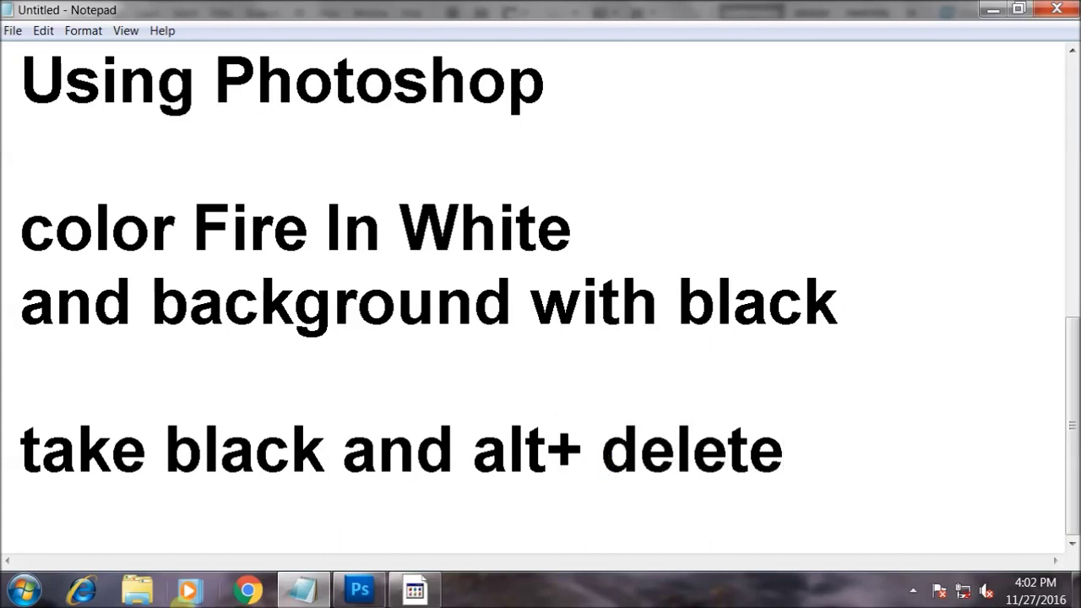
pyautogui.click(286, 589)
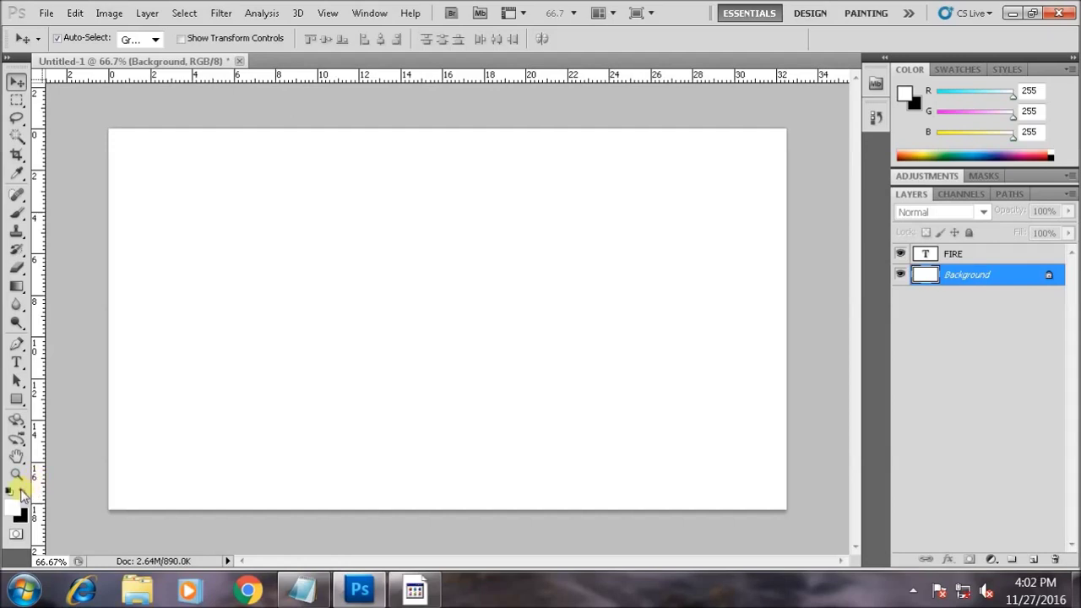
# Step: Set black as the foreground colour, fill the Background layer with it, and nudge FIRE right
pyautogui.click(12, 515)
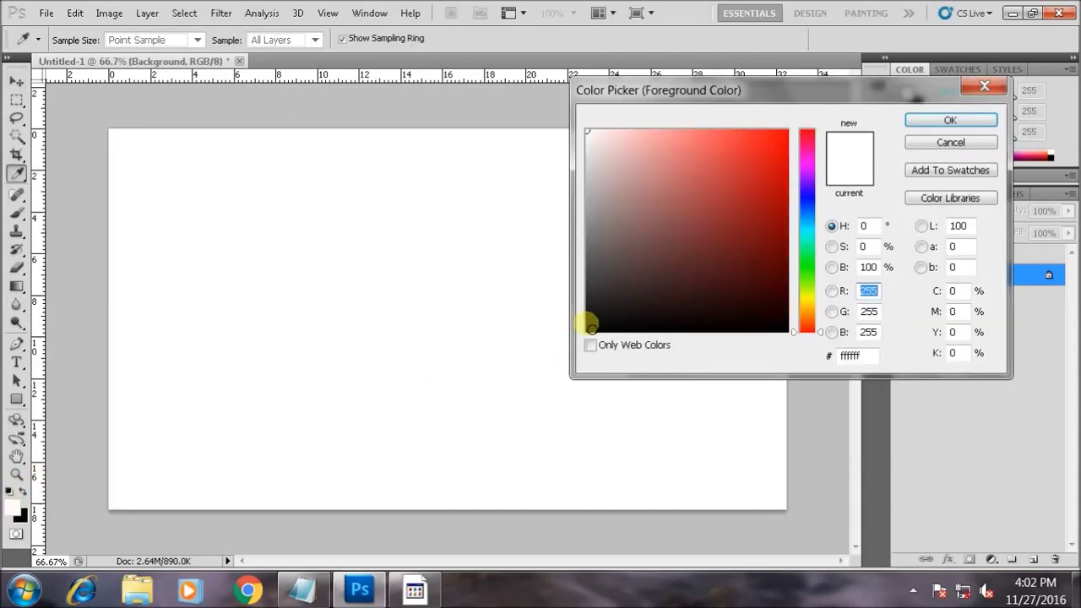
pyautogui.click(589, 327)
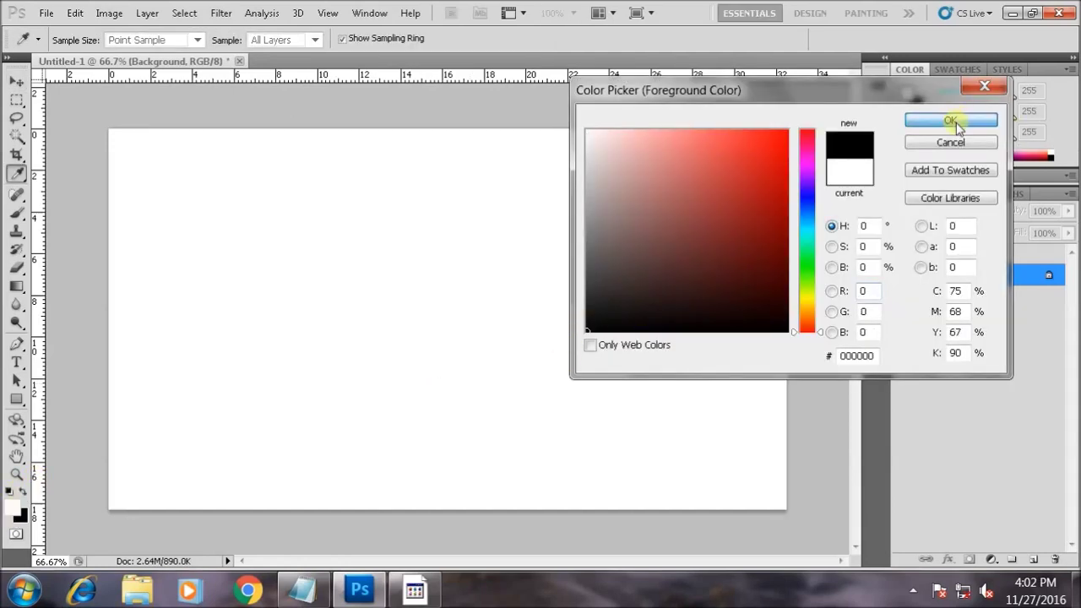
pyautogui.click(954, 119)
pyautogui.hotkey('alt', 'BackSpace')
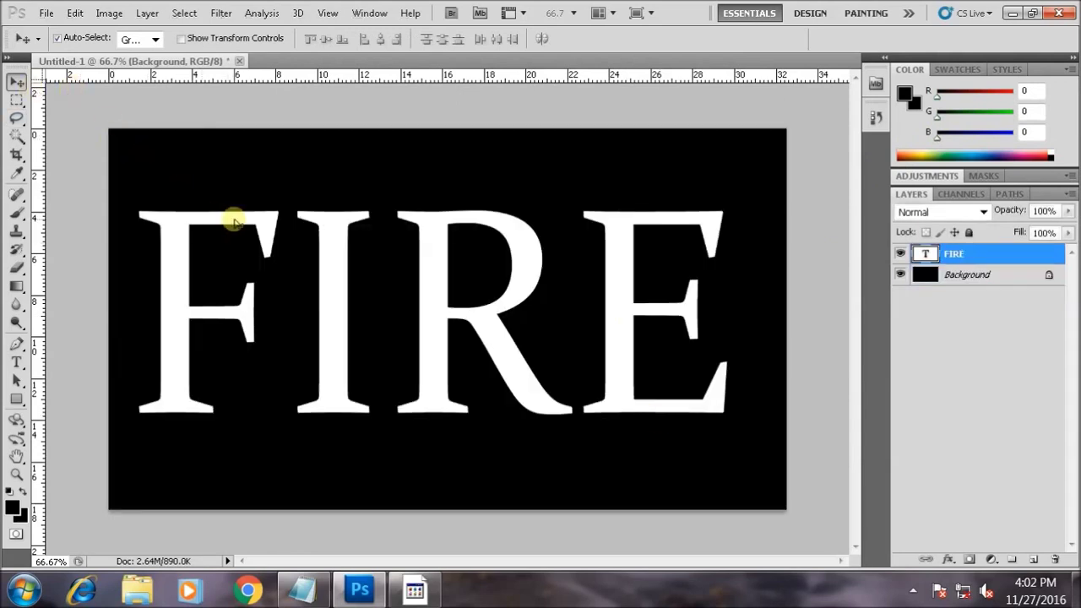
pyautogui.moveTo(221, 213); pyautogui.dragTo(233, 214)
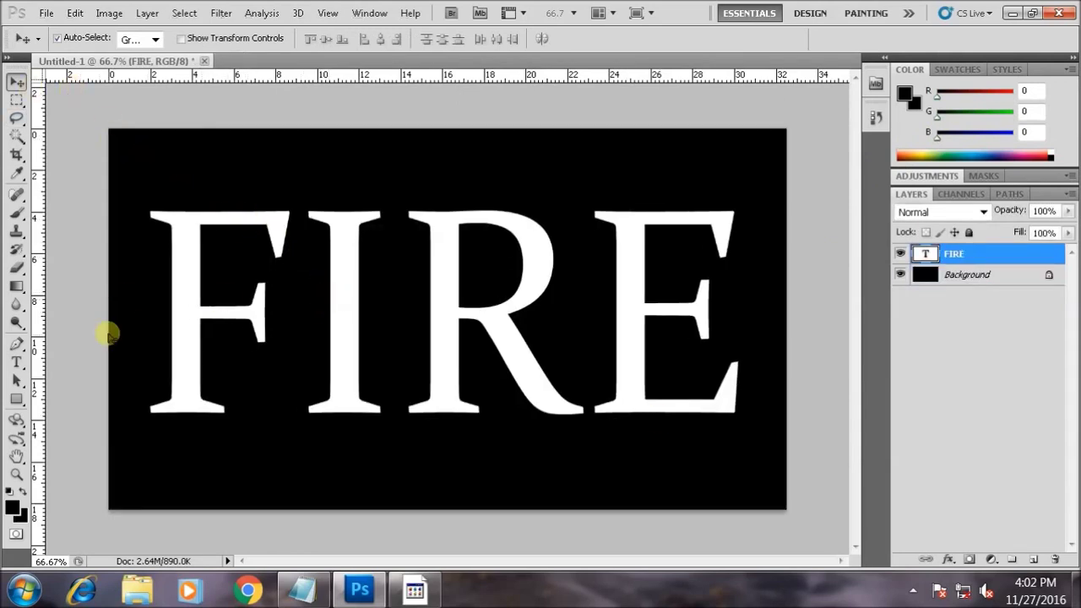
# Step: Change all the FIRE lettering to Impact at 300 pt
pyautogui.press('t')
pyautogui.click(321, 330)
pyautogui.hotkey('ctrl', 'a')
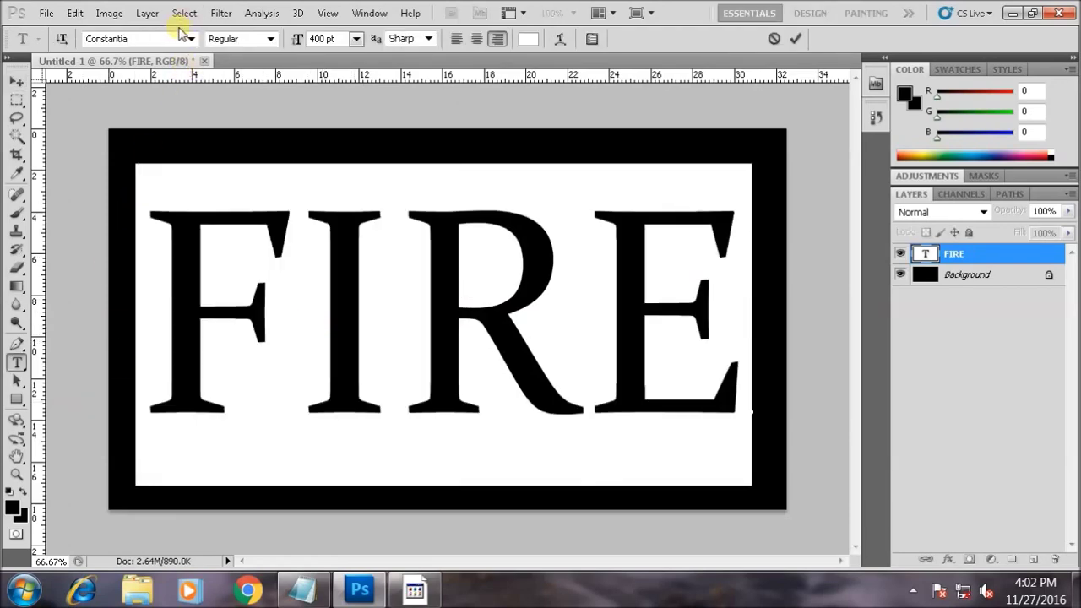
pyautogui.click(190, 39)
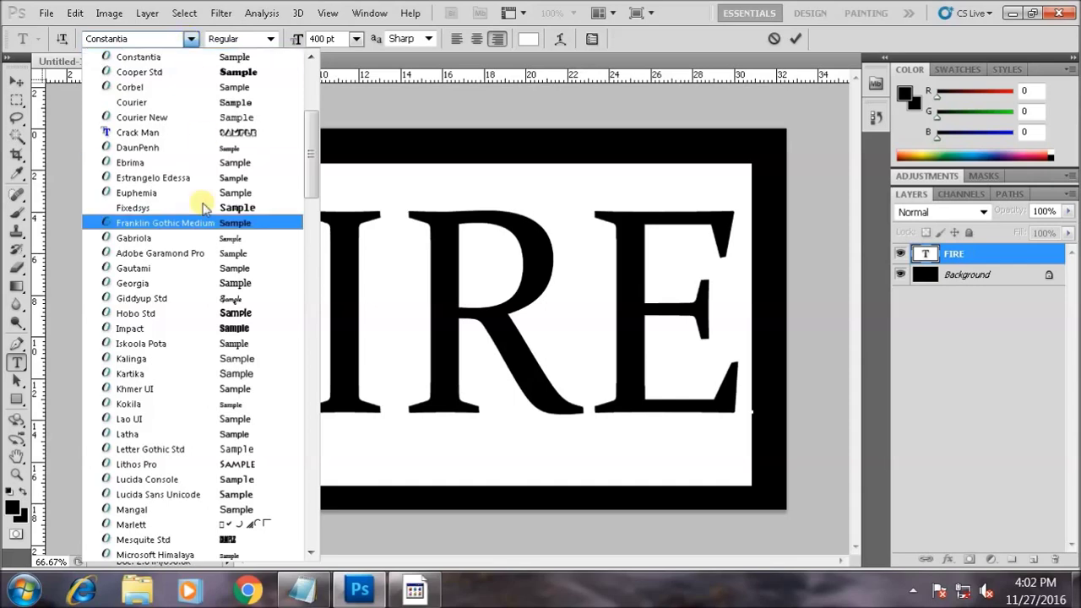
pyautogui.click(229, 329)
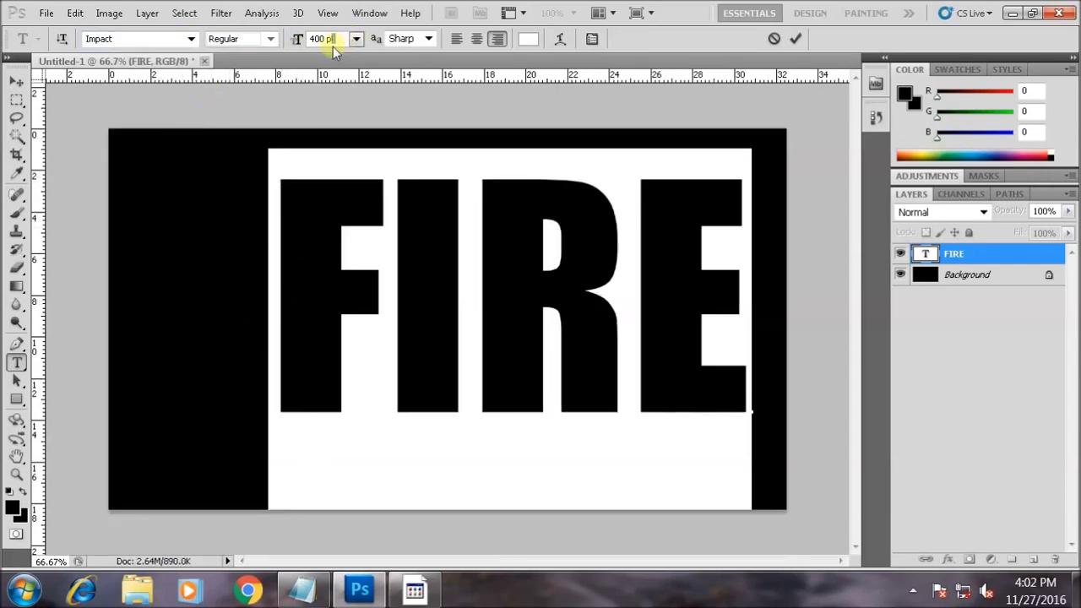
pyautogui.write('30')
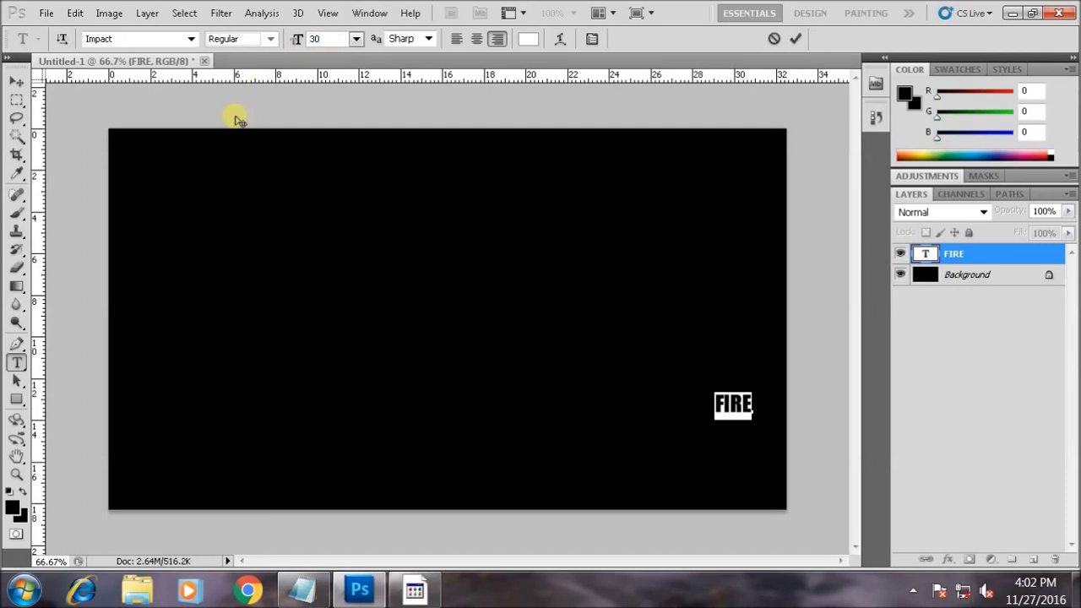
pyautogui.write('0')
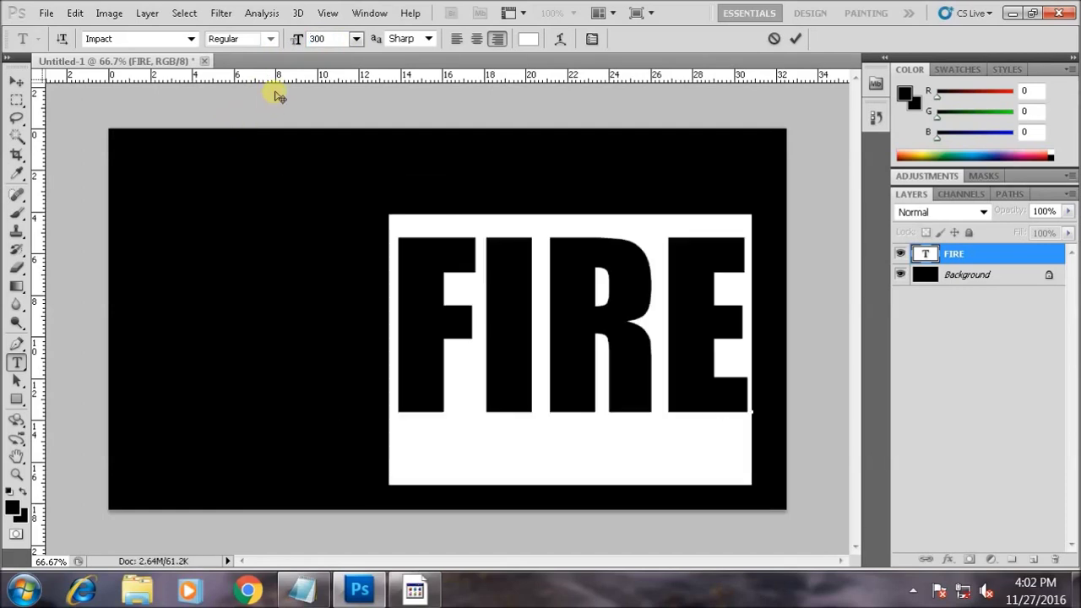
# Step: Drag the FIRE text into the middle of the black canvas
pyautogui.click(17, 84)
pyautogui.moveTo(490, 335); pyautogui.dragTo(353, 328)
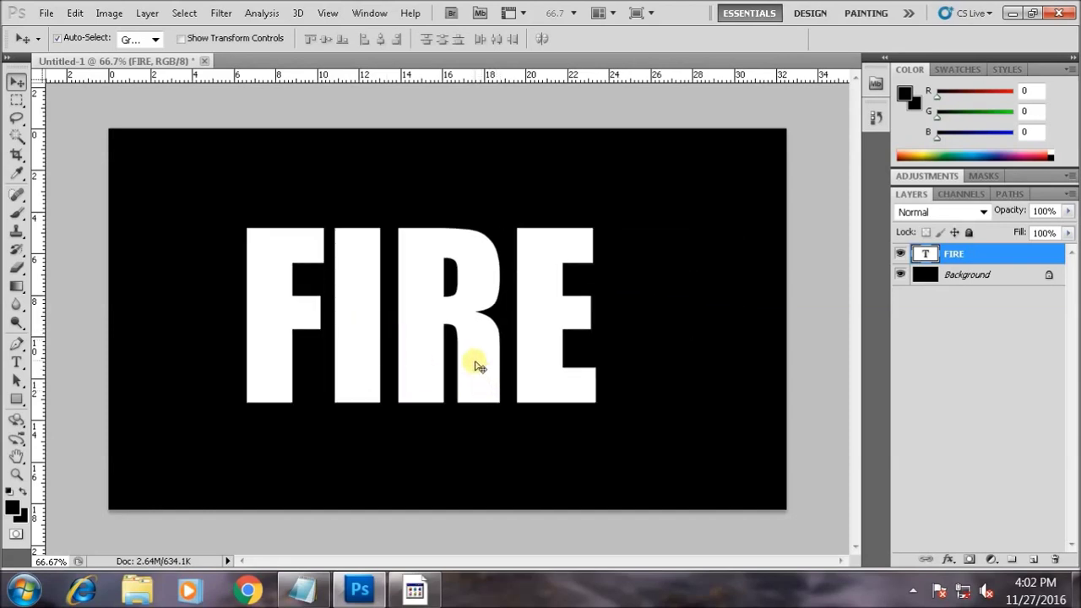
pyautogui.moveTo(353, 328); pyautogui.dragTo(522, 352)
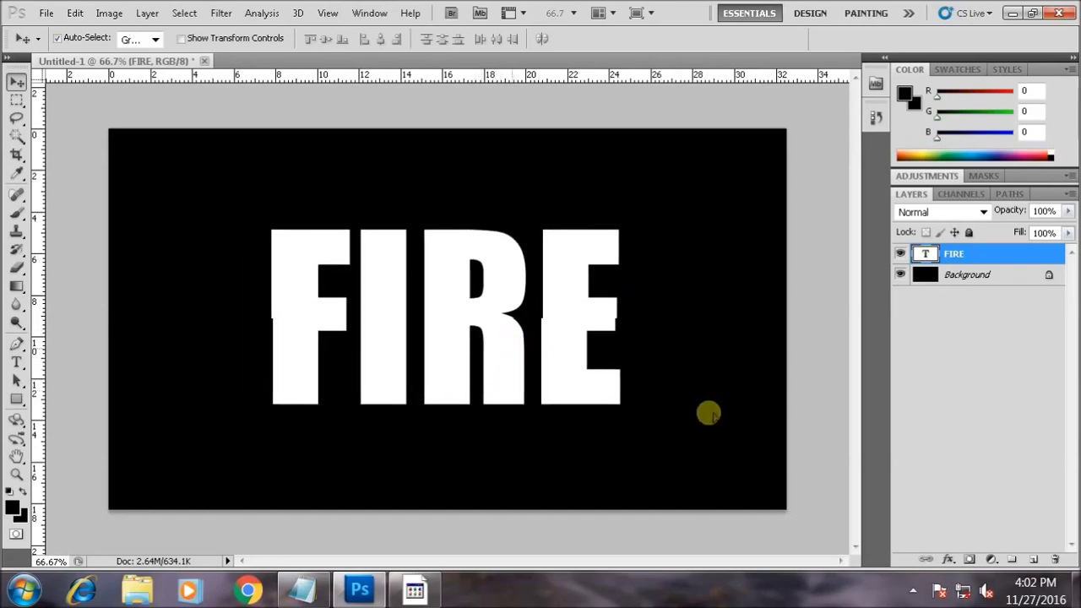
pyautogui.click(445, 539)
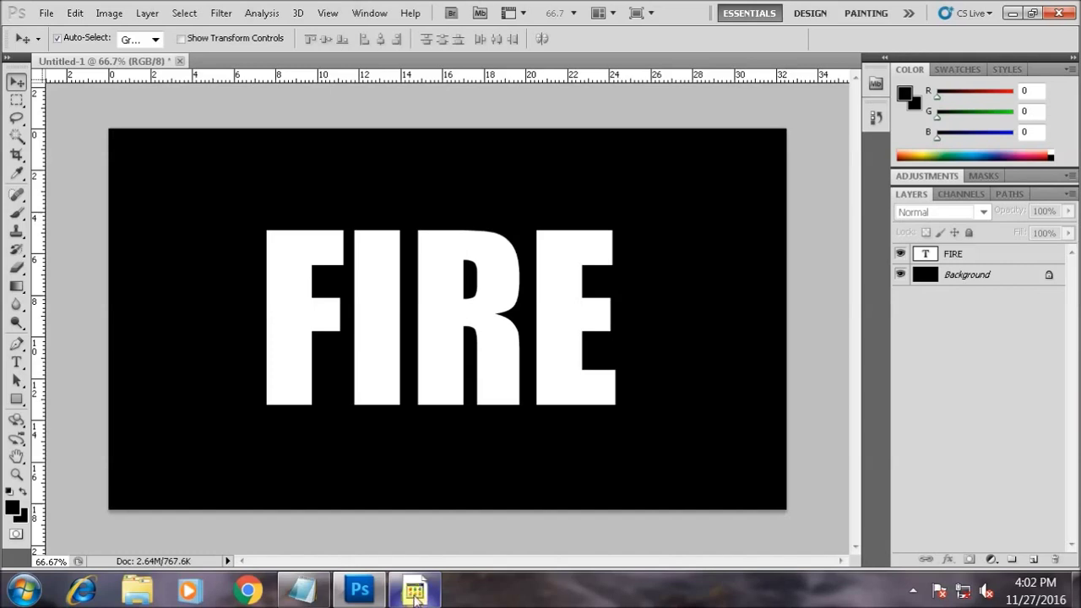
# Step: Select the FIRE layer in the Layers panel
pyautogui.rightClick(371, 336)
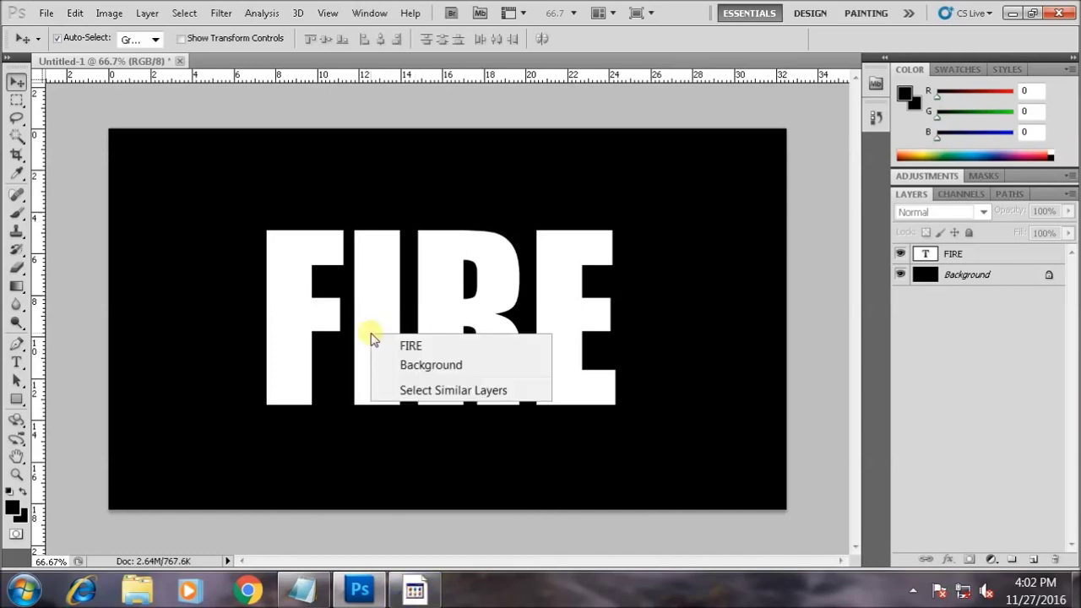
pyautogui.click(23, 98)
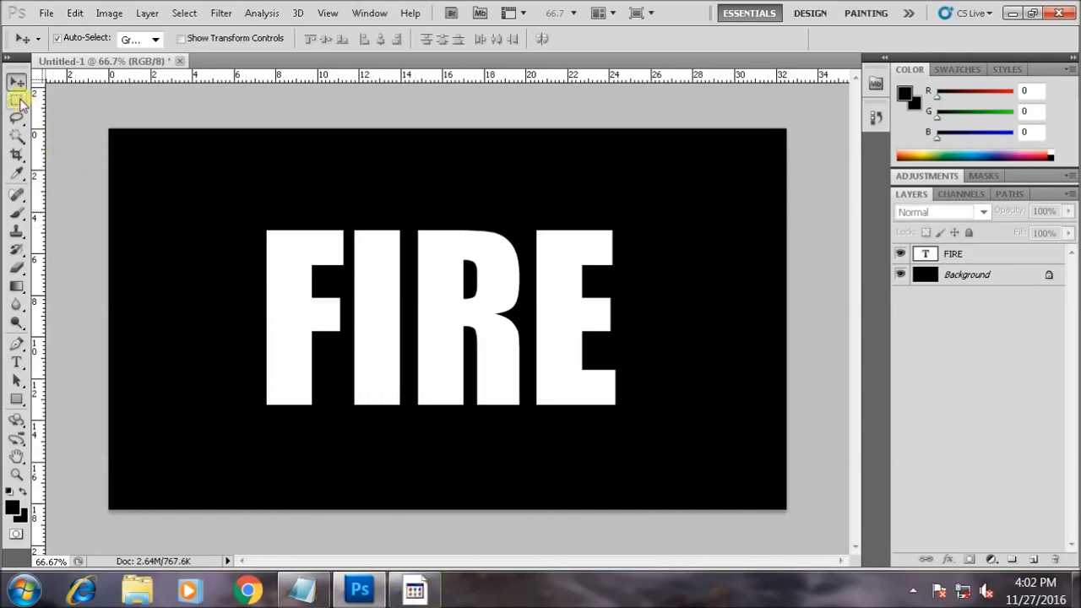
pyautogui.click(16, 100)
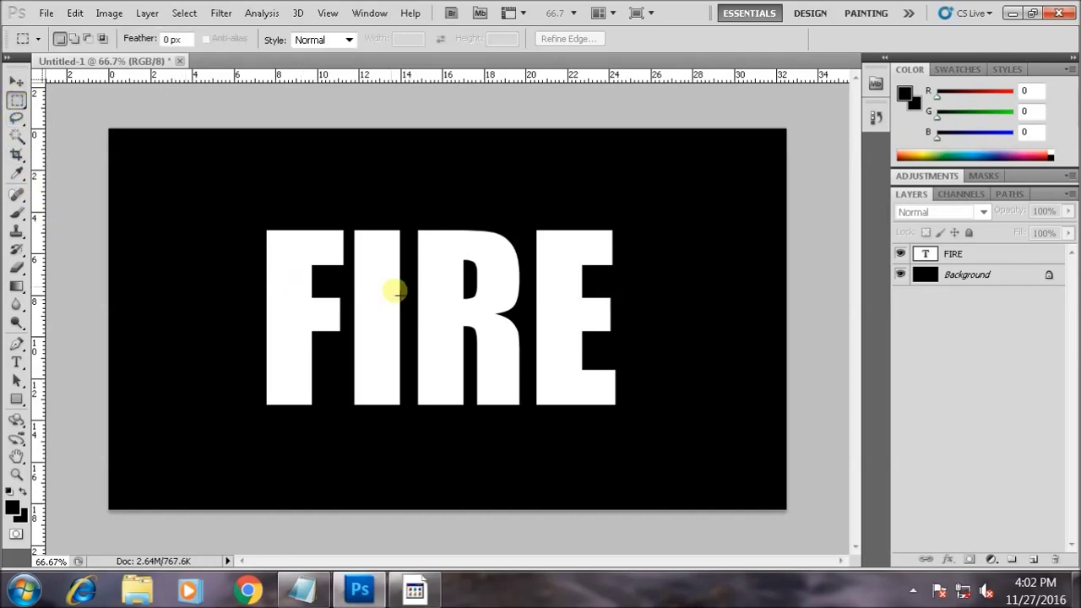
pyautogui.rightClick(372, 267)
pyautogui.click(278, 265)
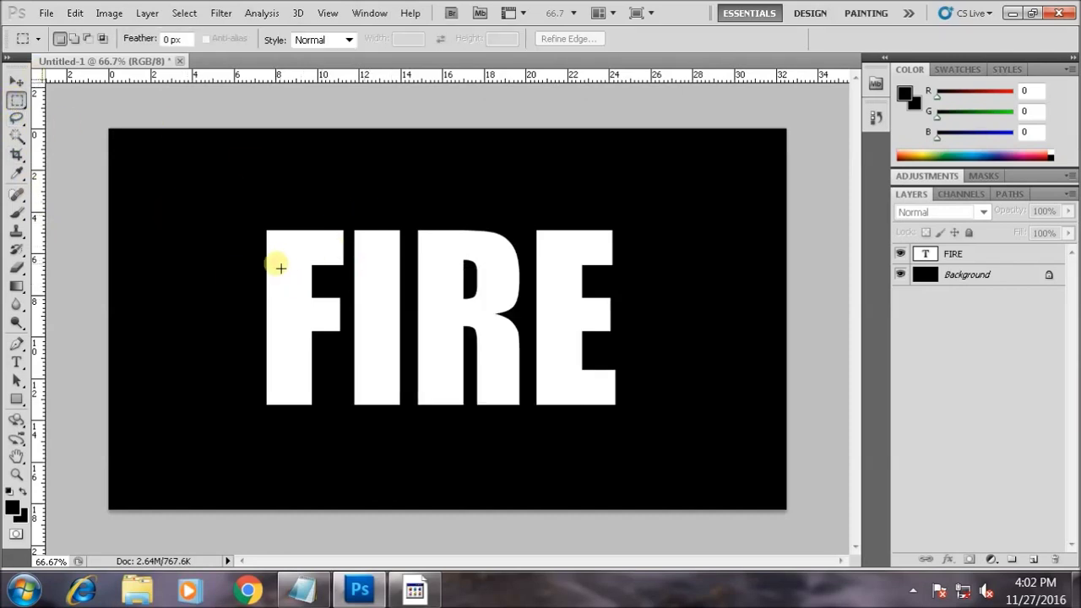
pyautogui.rightClick(289, 255)
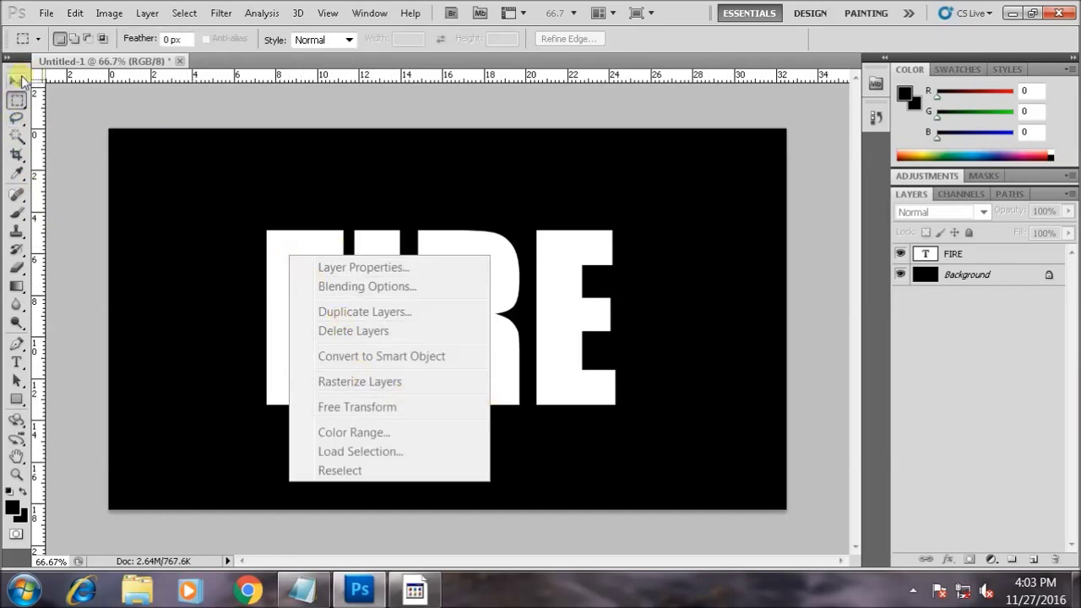
pyautogui.click(1026, 262)
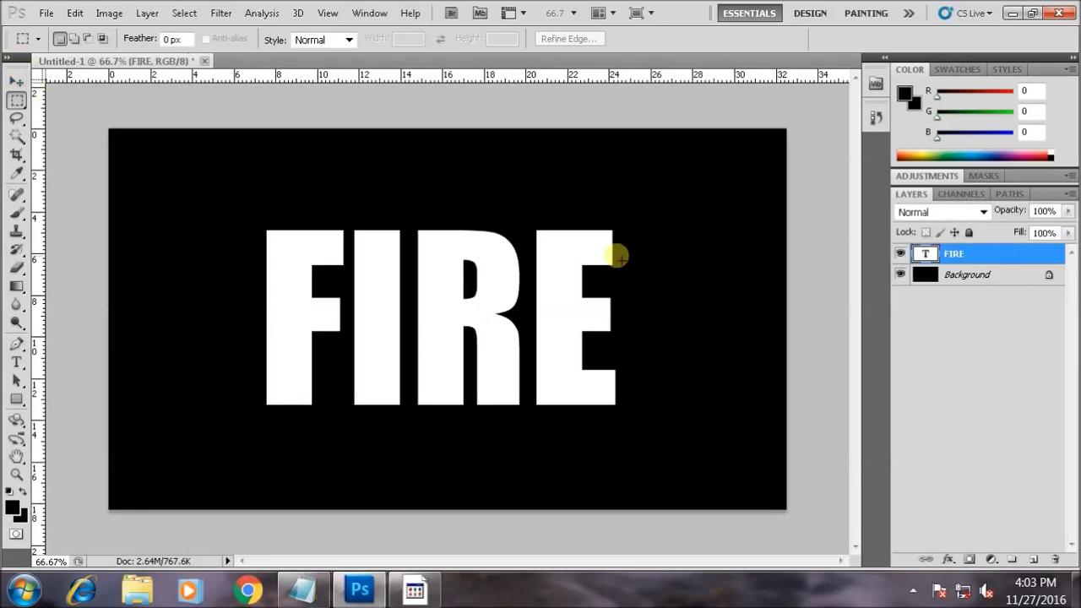
# Step: Free Transform FIRE and rotate it 90° CCW, then bring Notepad forward
pyautogui.rightClick(482, 262)
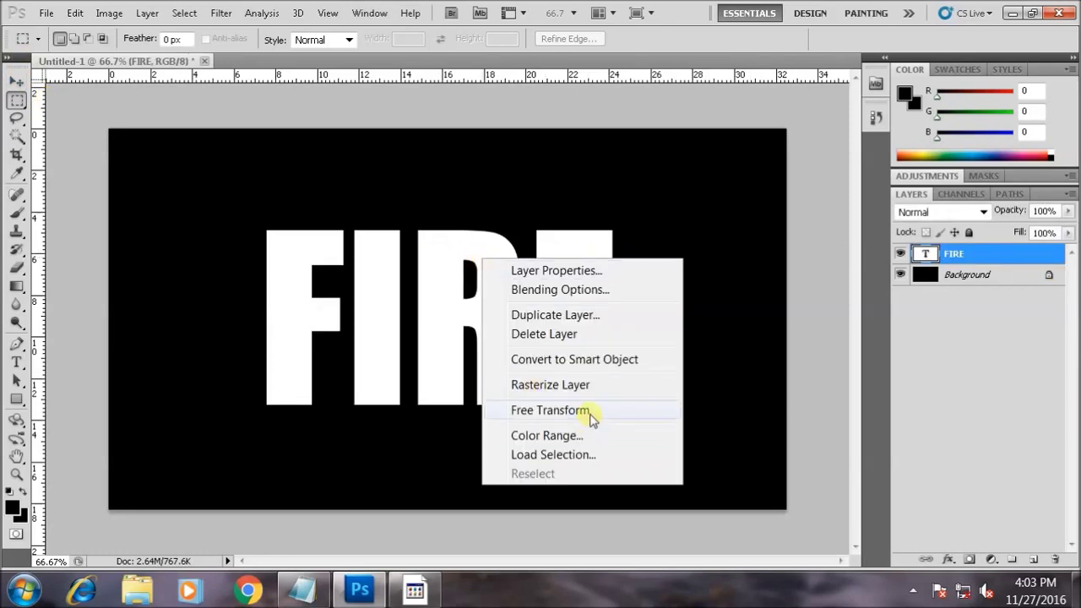
pyautogui.click(589, 412)
pyautogui.rightClick(498, 357)
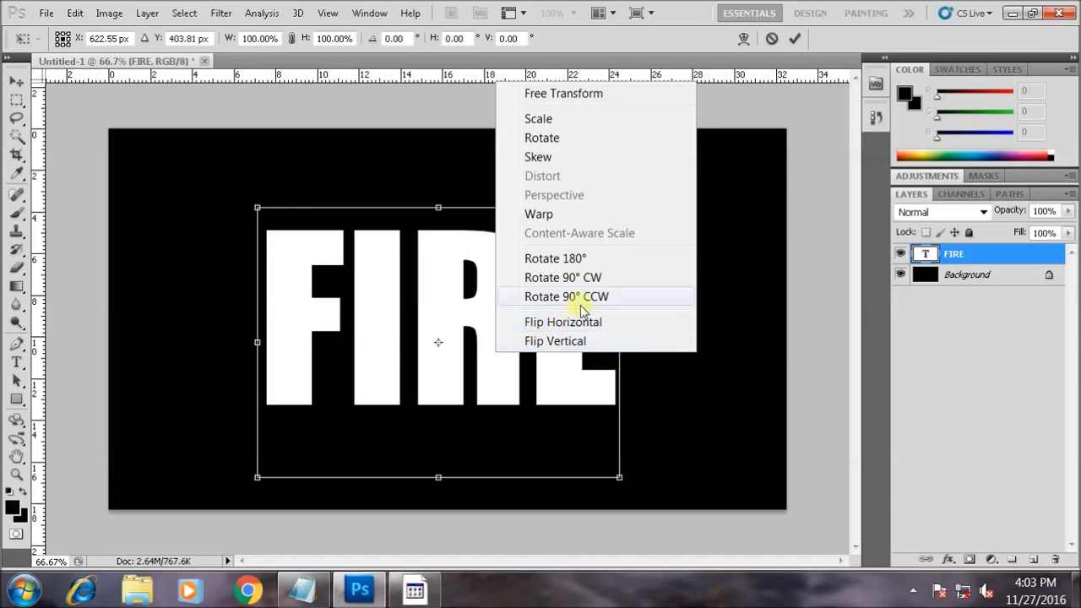
pyautogui.click(583, 300)
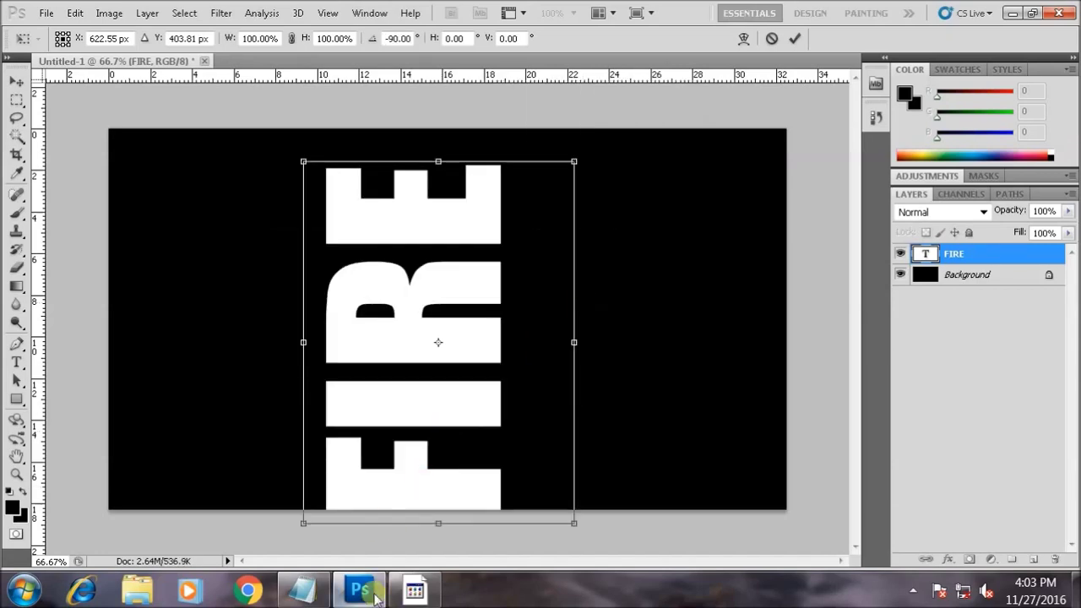
pyautogui.click(302, 590)
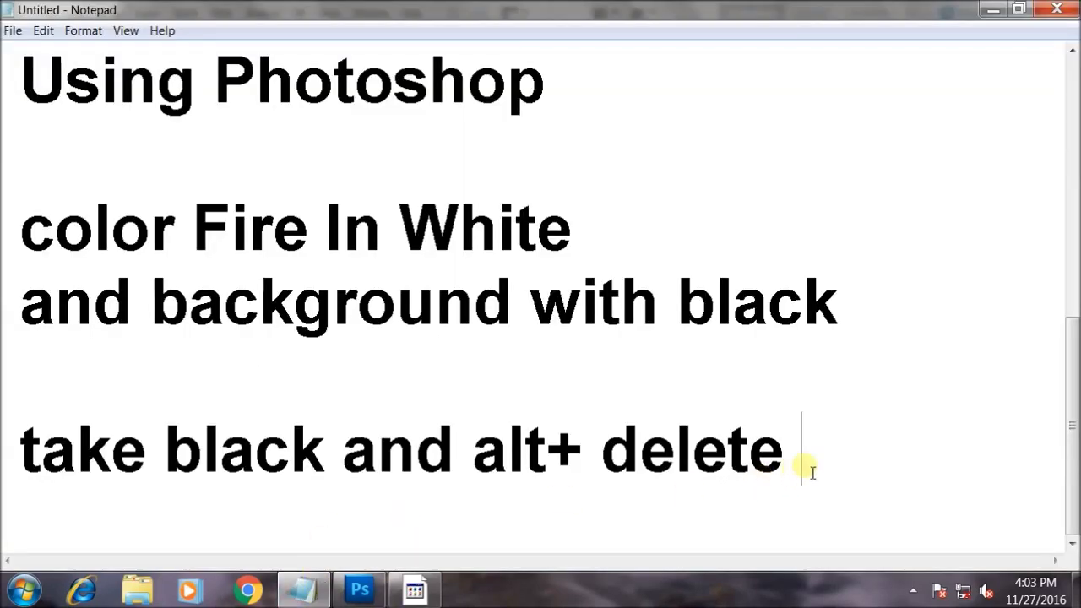
# Step: Add the note 'rotate ccw 90' on a new line, then switch back to Photoshop
pyautogui.press('Return')
pyautogui.press('Return')
pyautogui.write('rp')
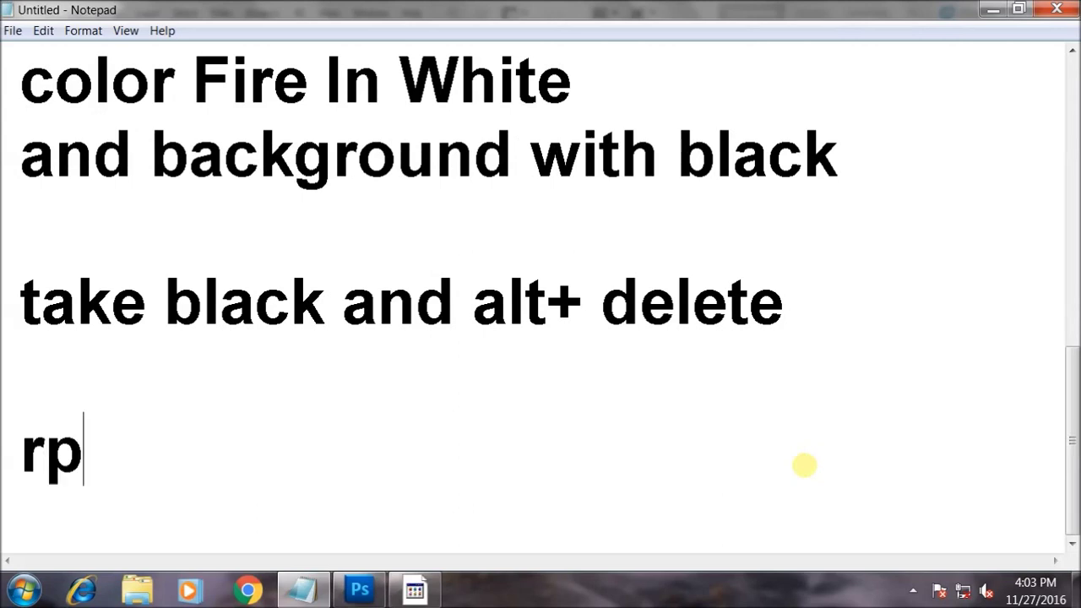
pyautogui.press('BackSpace')
pyautogui.write('otat')
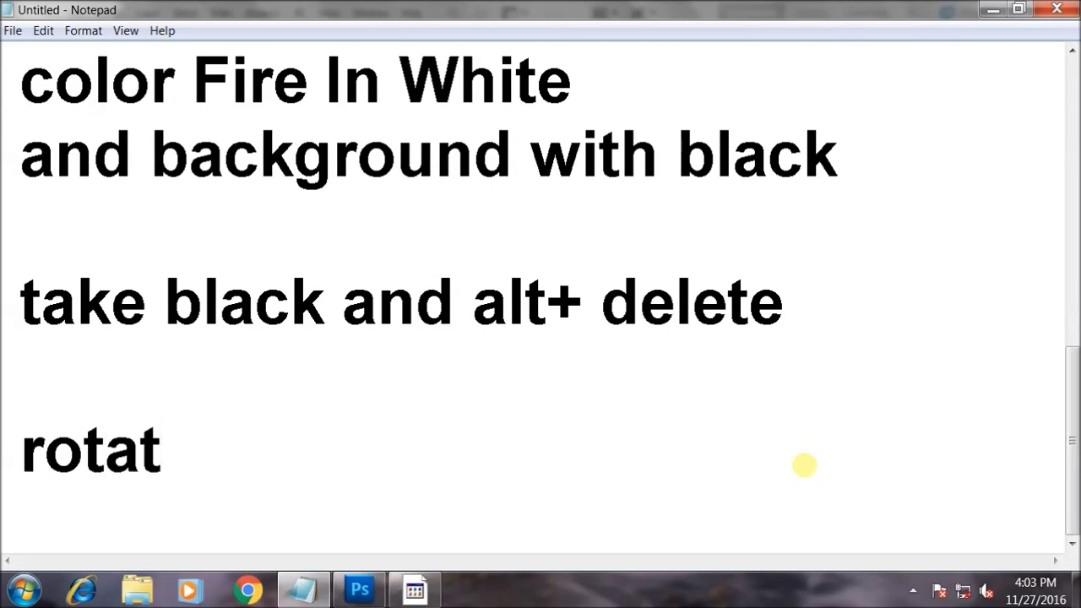
pyautogui.write('e ccw ')
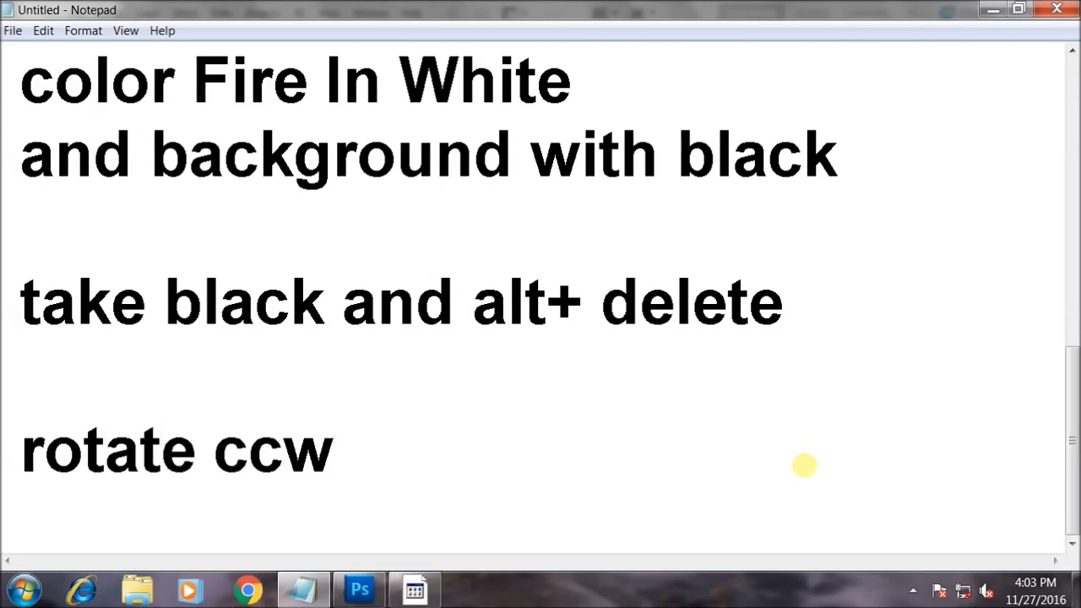
pyautogui.write('90')
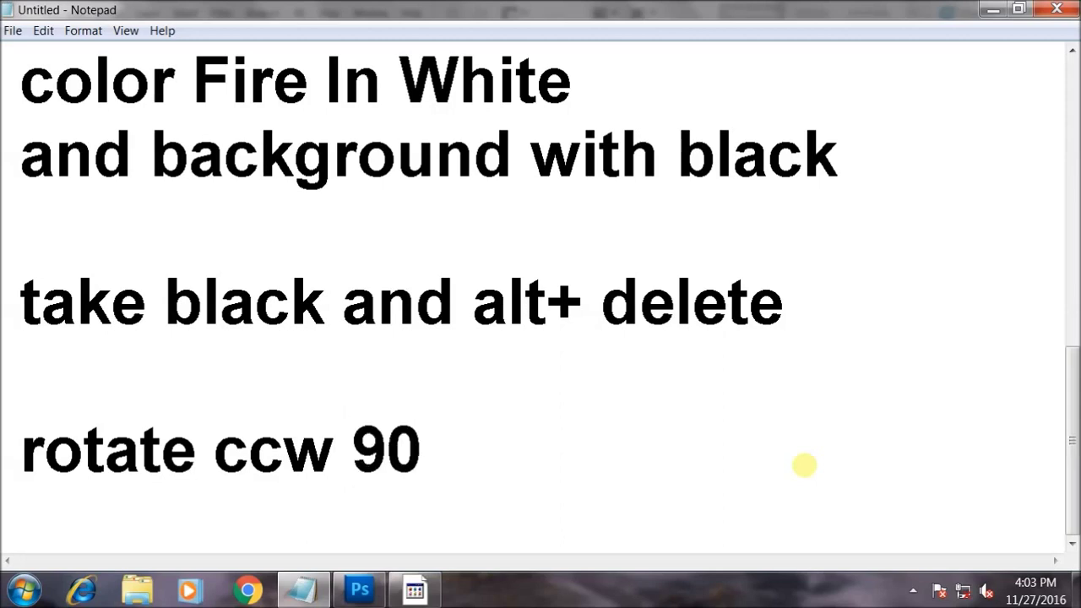
pyautogui.click(360, 589)
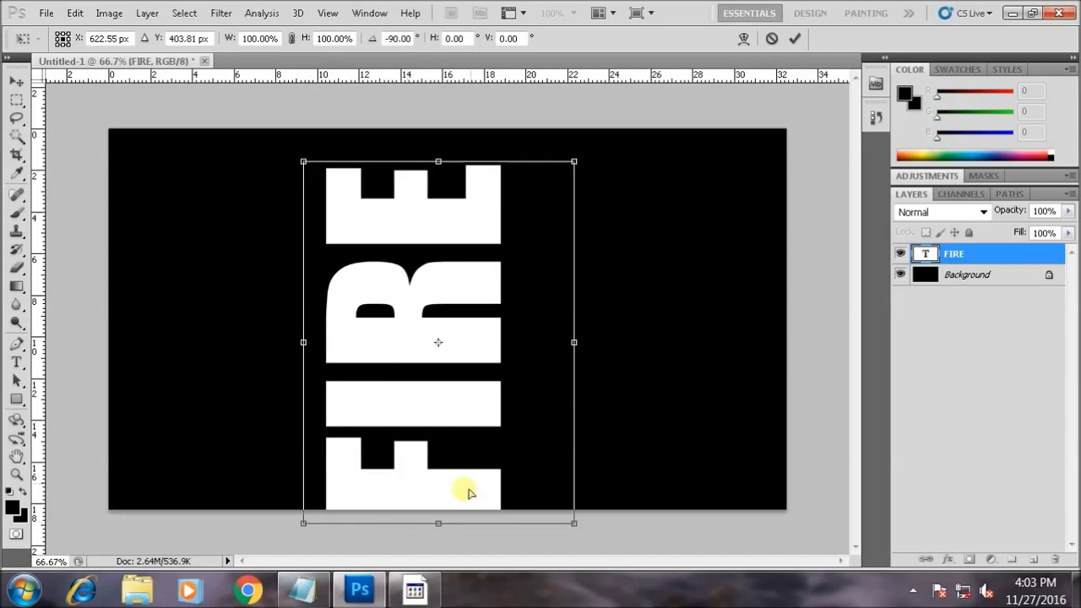
# Step: Nudge the vertical FIRE text up, commit it, and rasterize it to apply Wind streaks
pyautogui.moveTo(406, 231); pyautogui.dragTo(408, 218)
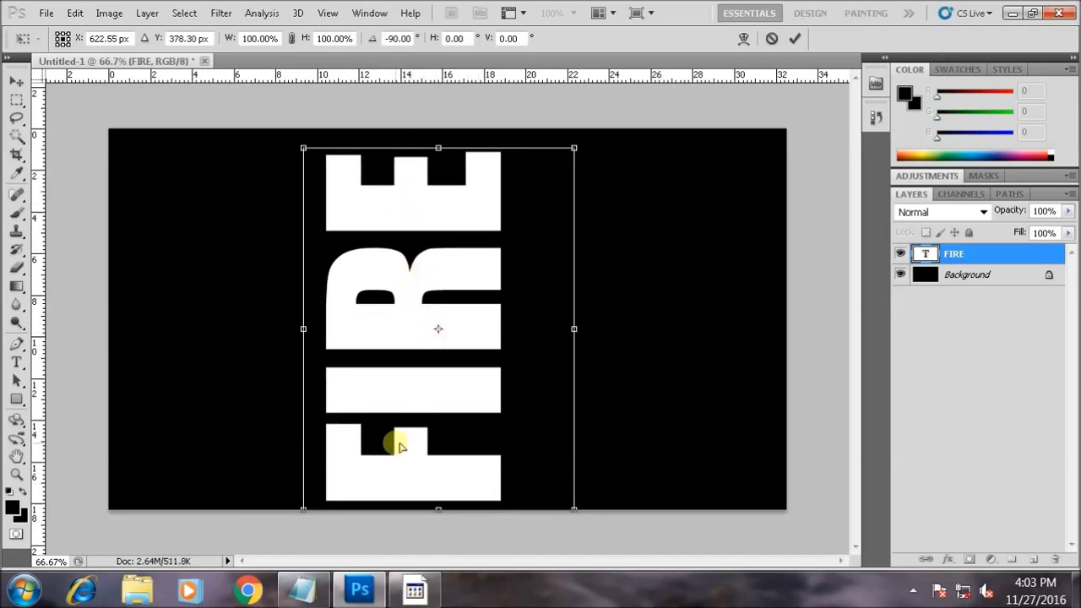
pyautogui.press('Return')
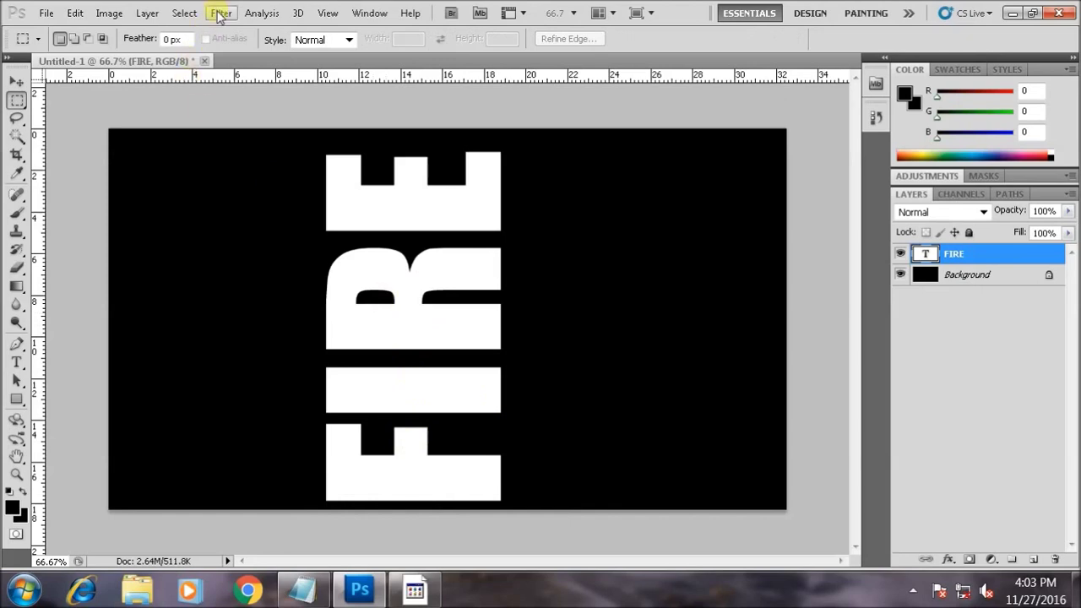
pyautogui.click(218, 13)
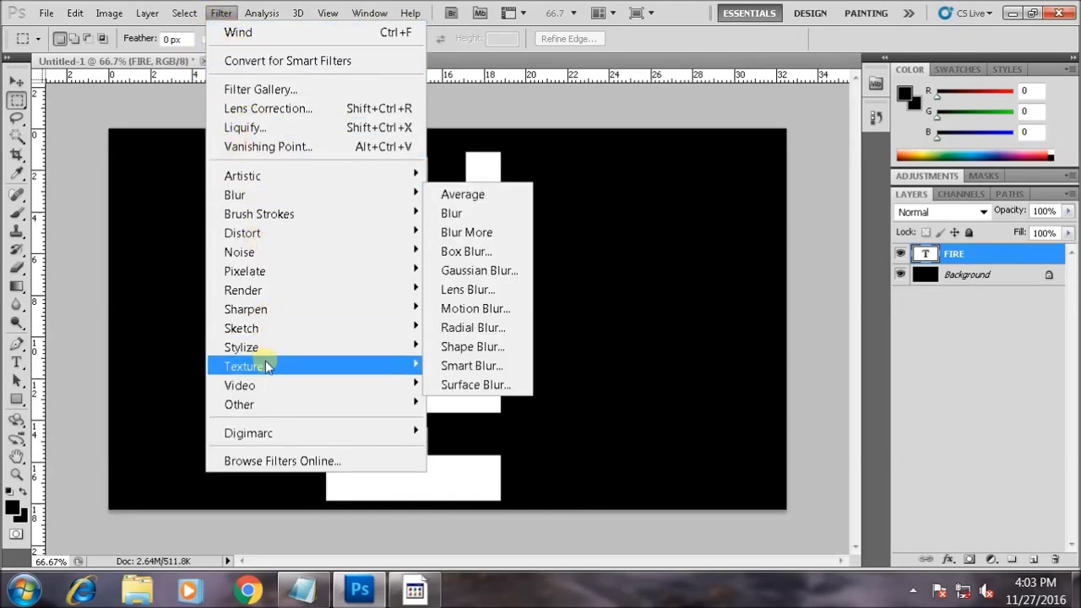
pyautogui.moveTo(240, 347)
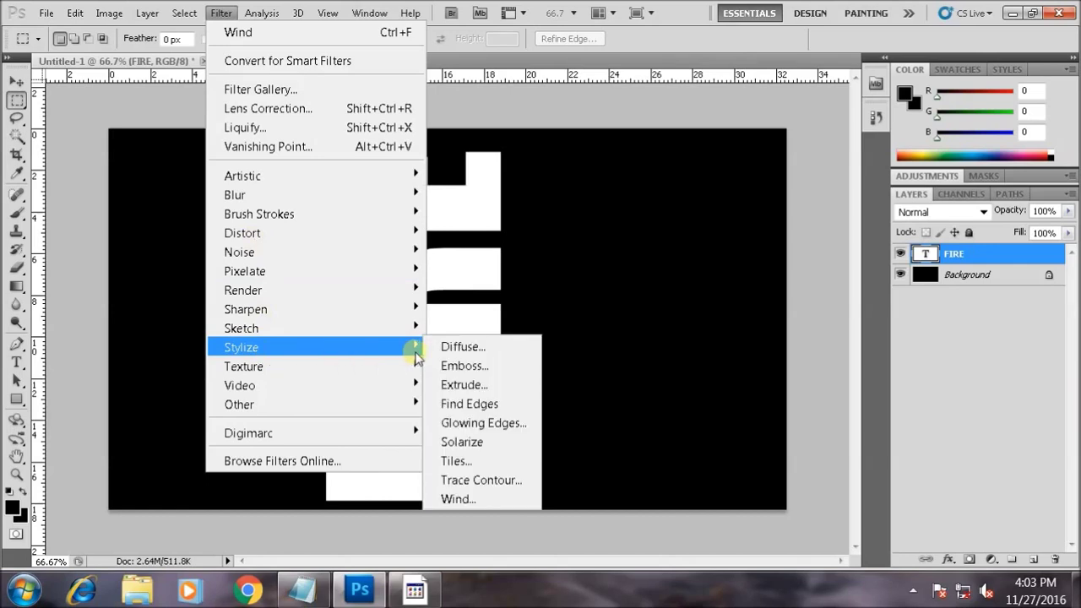
pyautogui.click(478, 500)
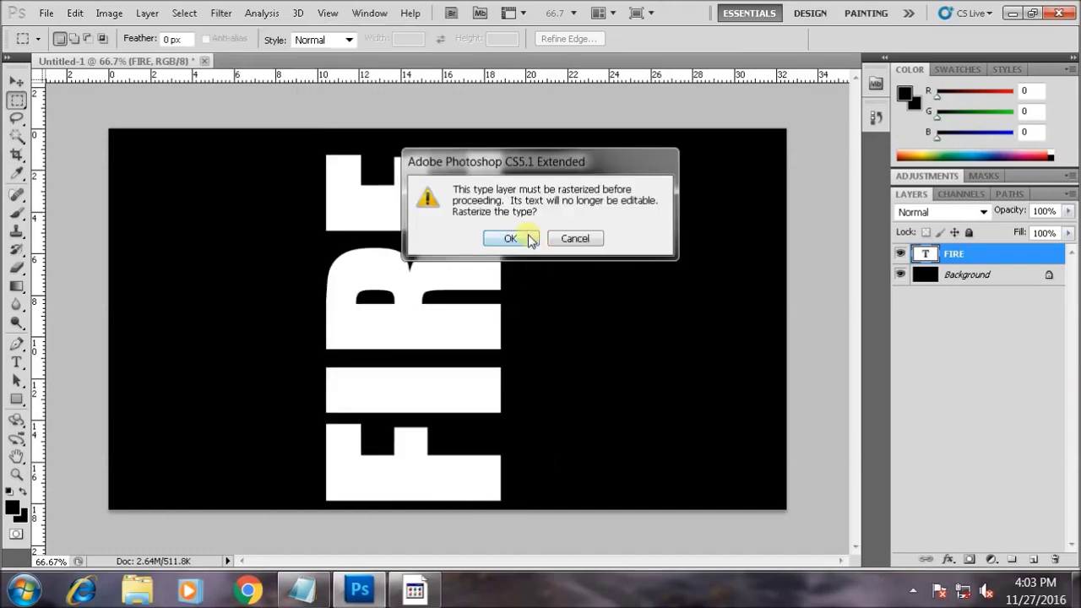
pyautogui.click(529, 239)
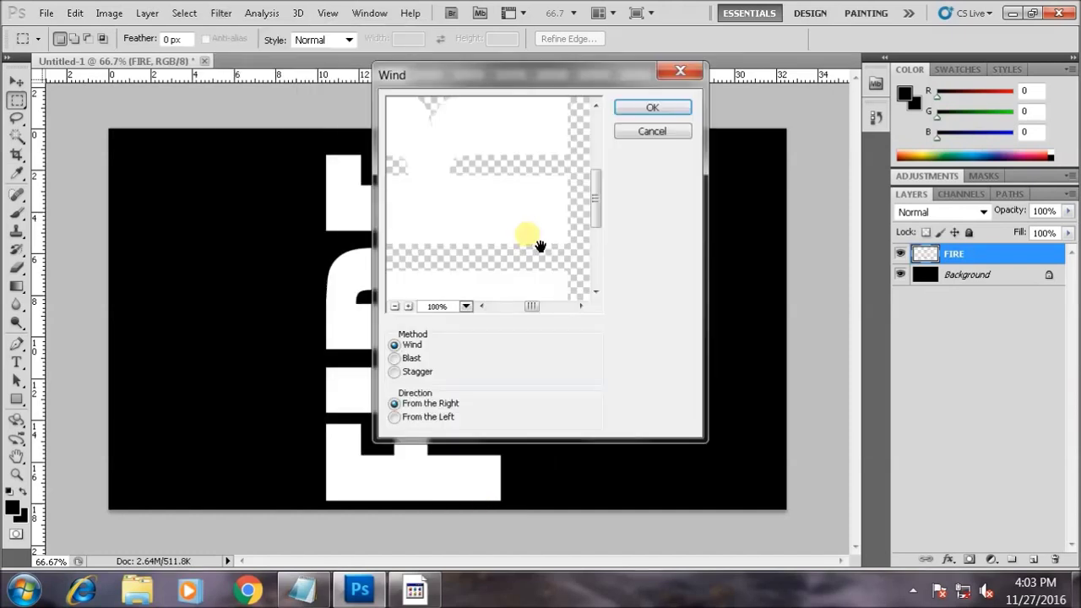
pyautogui.click(651, 110)
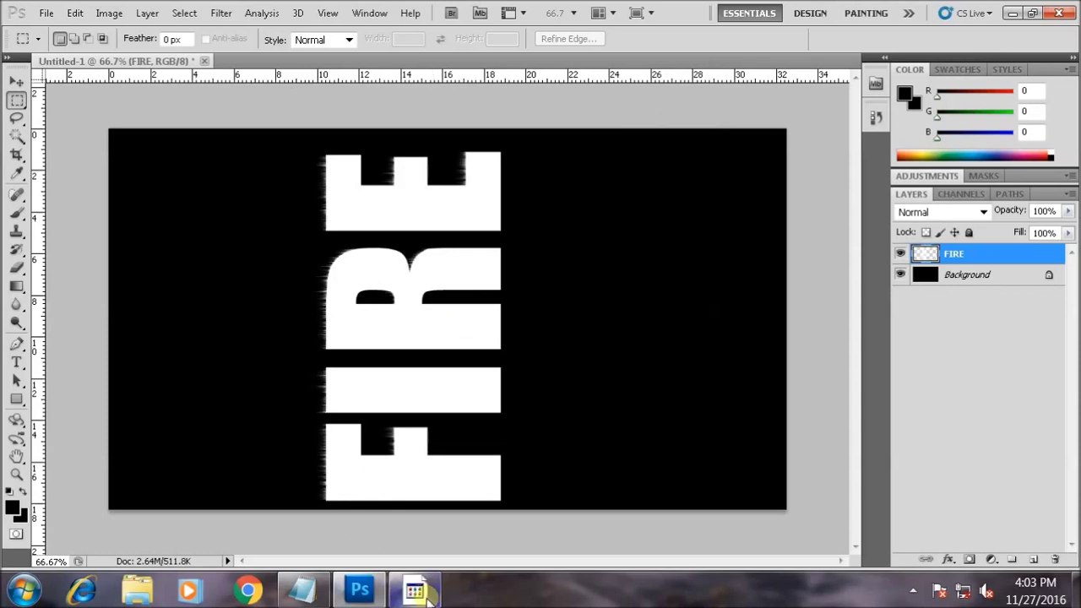
pyautogui.moveTo(302, 589)
pyautogui.click(300, 598)
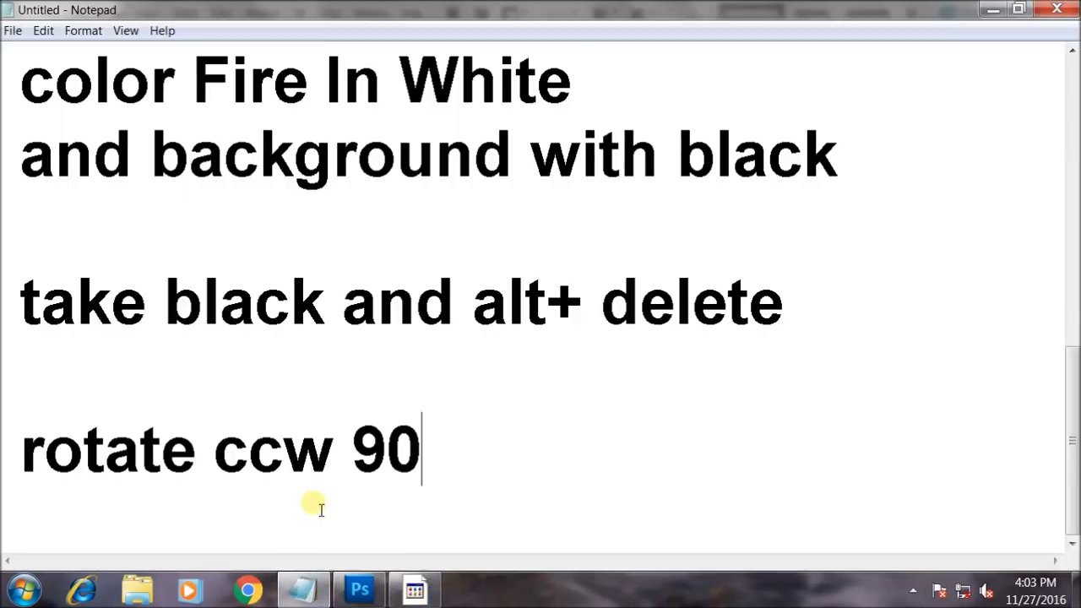
# Step: Add the note line 'filter and stylize then wind' below the rotation step
pyautogui.press('Return')
pyautogui.press('Return')
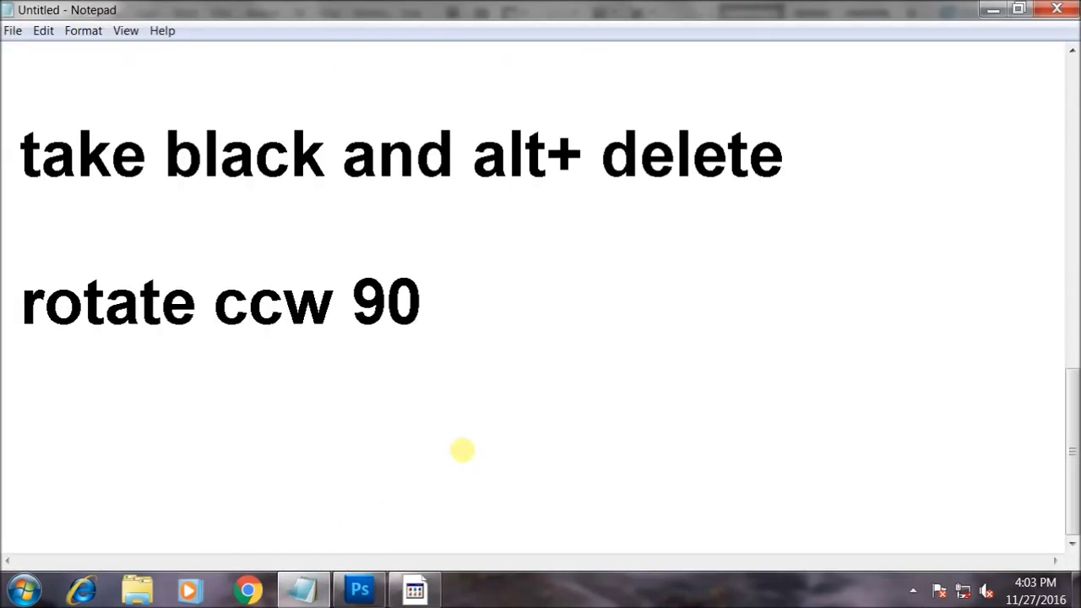
pyautogui.write('filter ')
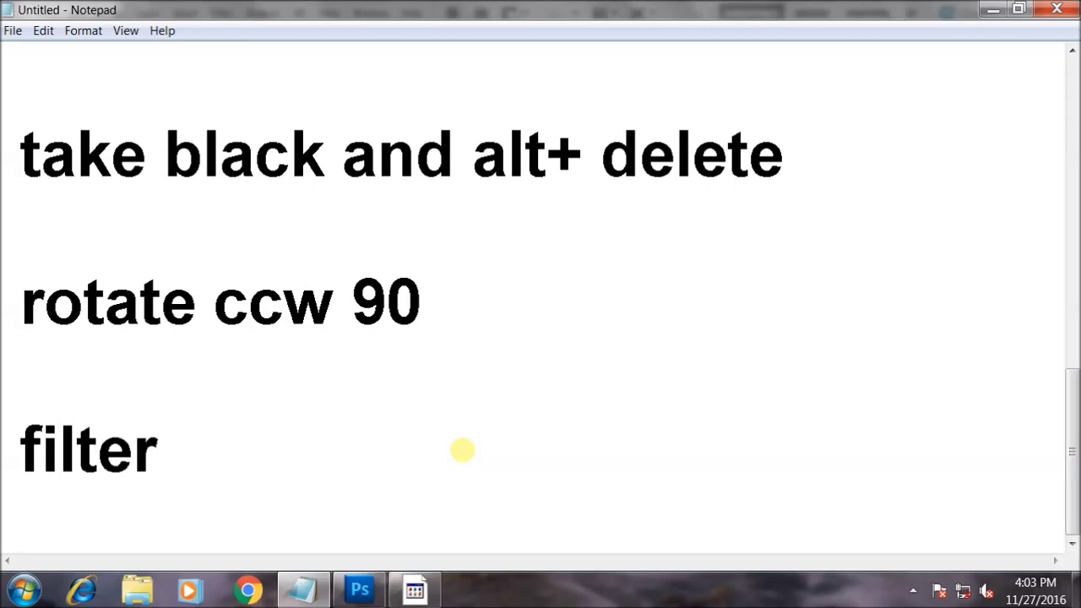
pyautogui.write('stylu')
pyautogui.press('BackSpace')
pyautogui.write('ze')
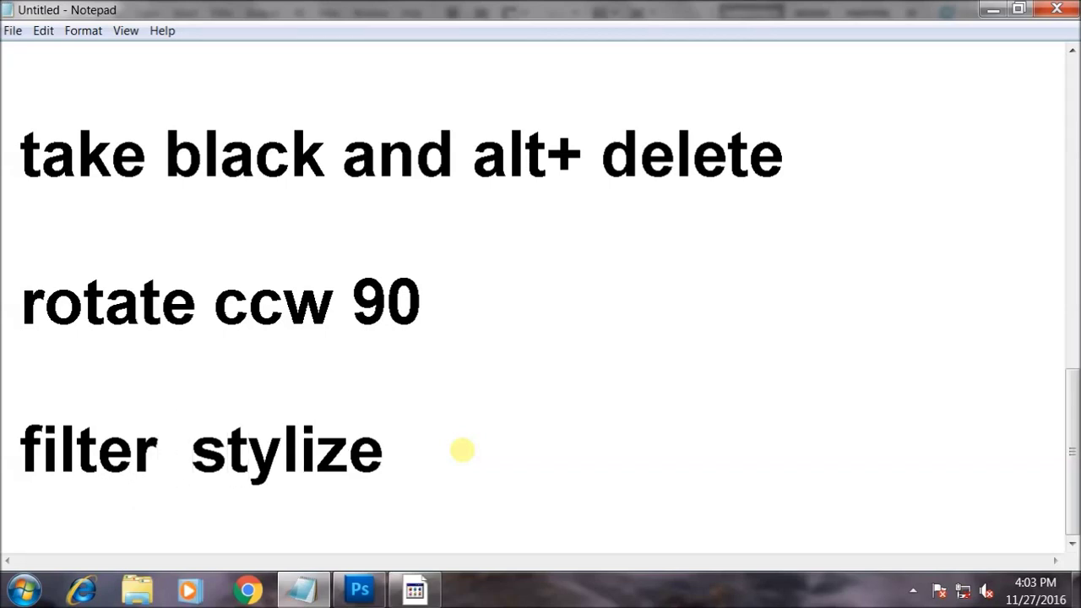
pyautogui.write(' and ')
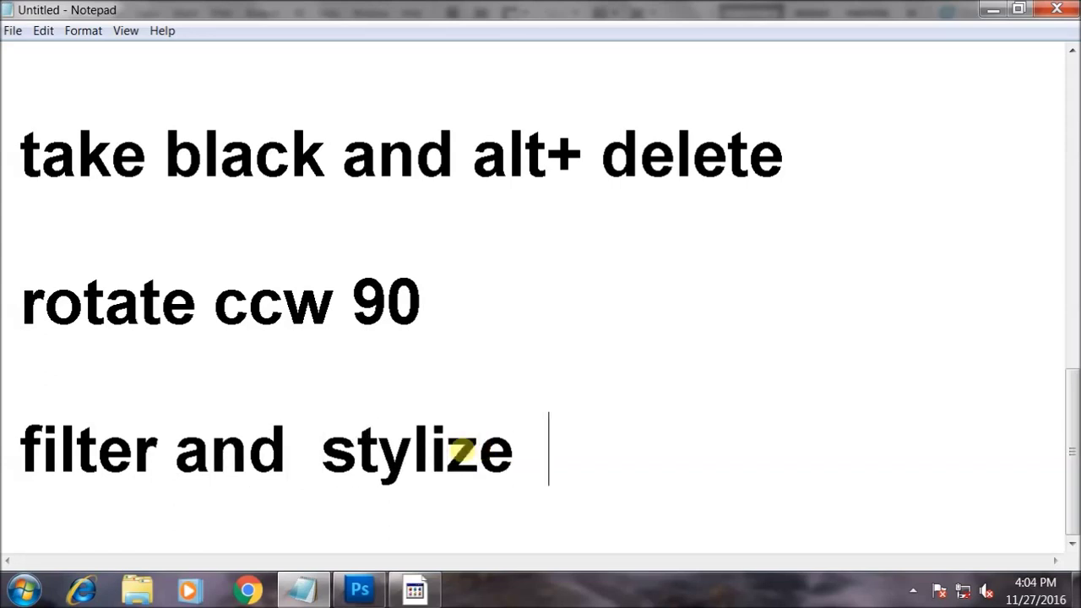
pyautogui.write('  then wi')
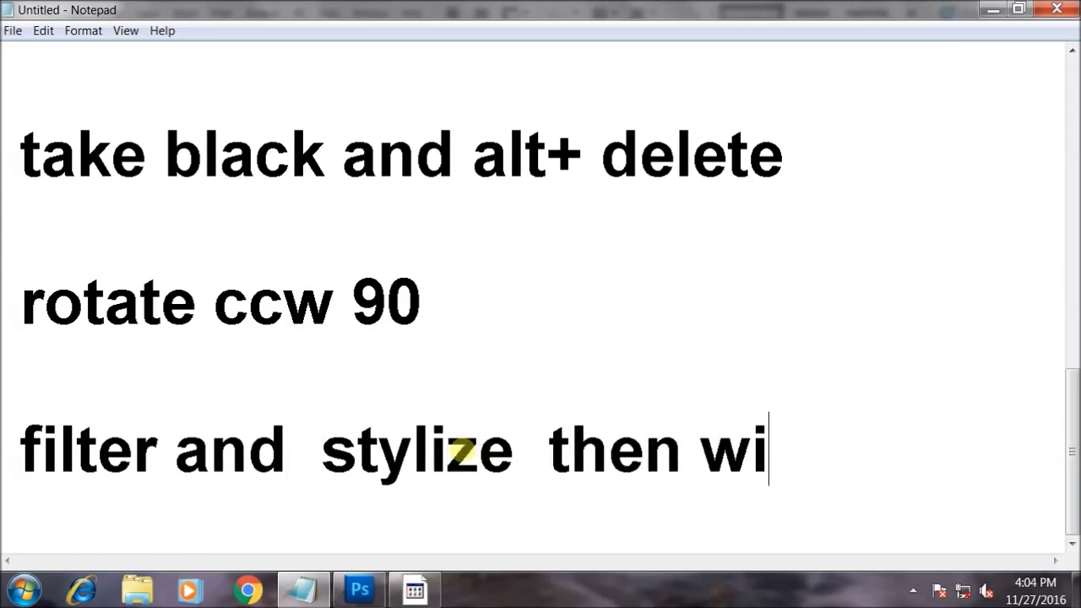
pyautogui.write('nd')
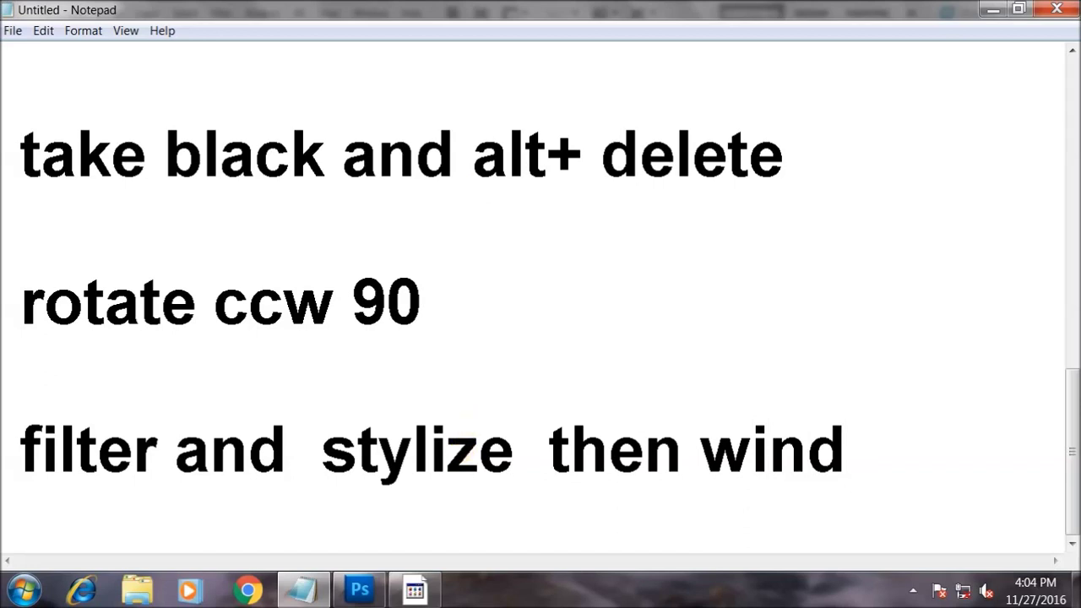
# Step: Check Photoshop's Filter menu, then add the next note line 'then filter wind'
pyautogui.click(304, 589)
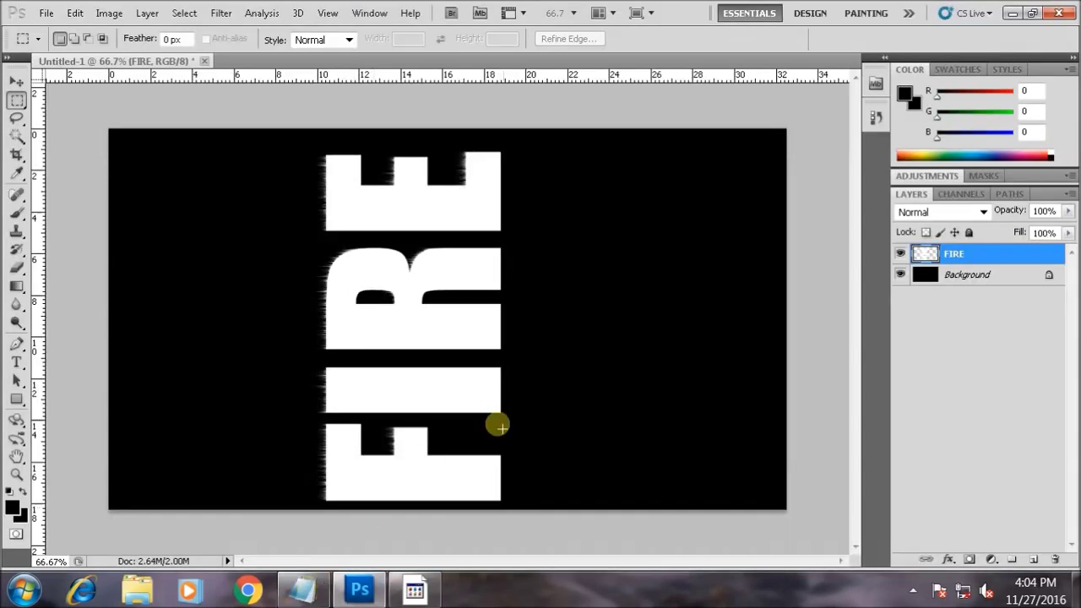
pyautogui.click(222, 13)
pyautogui.click(304, 590)
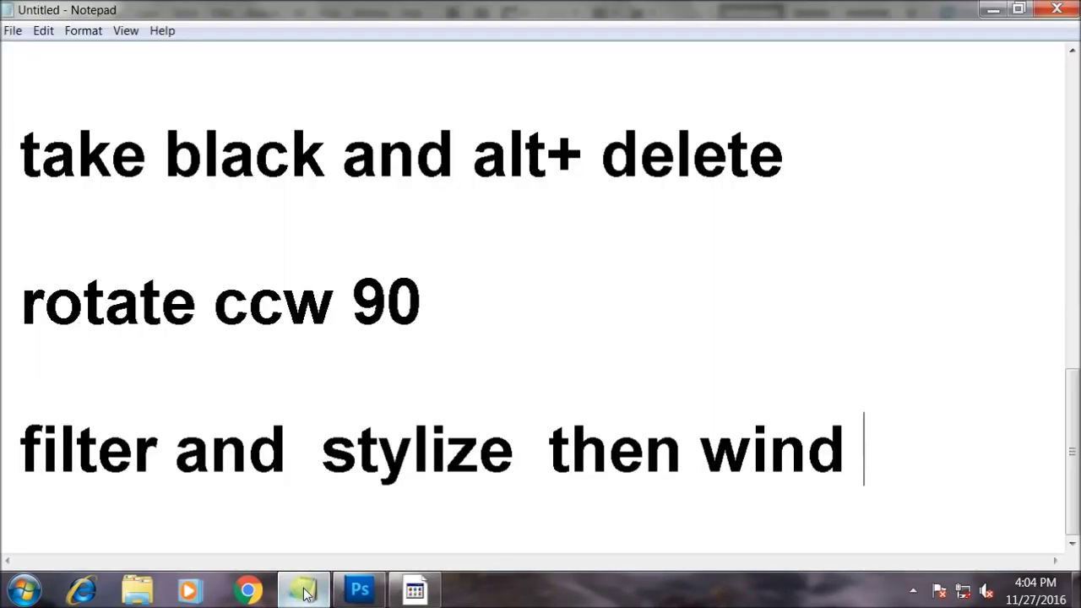
pyautogui.press('Return')
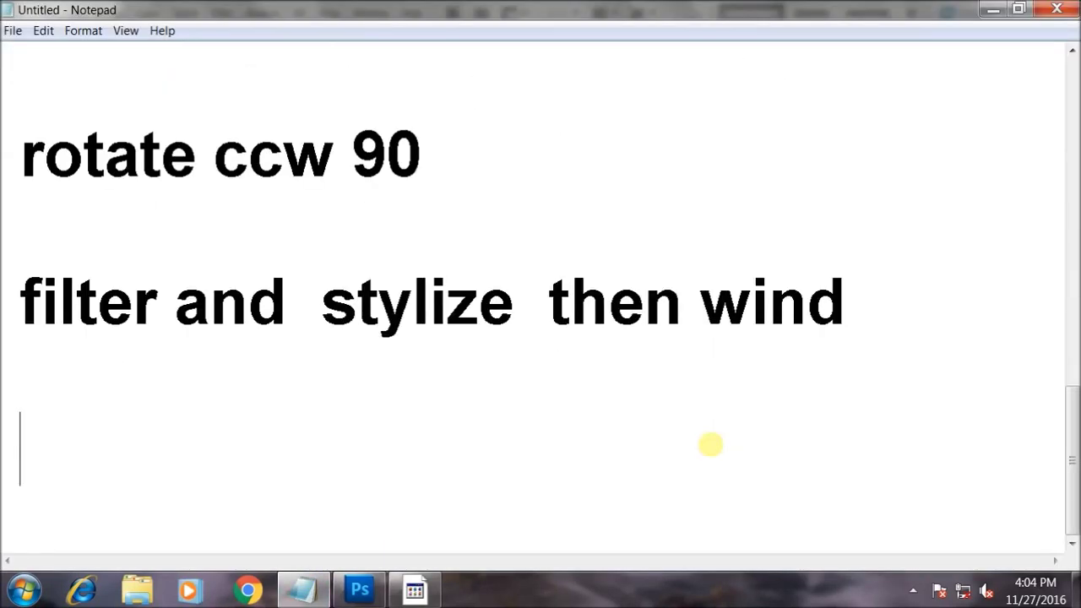
pyautogui.write('then ')
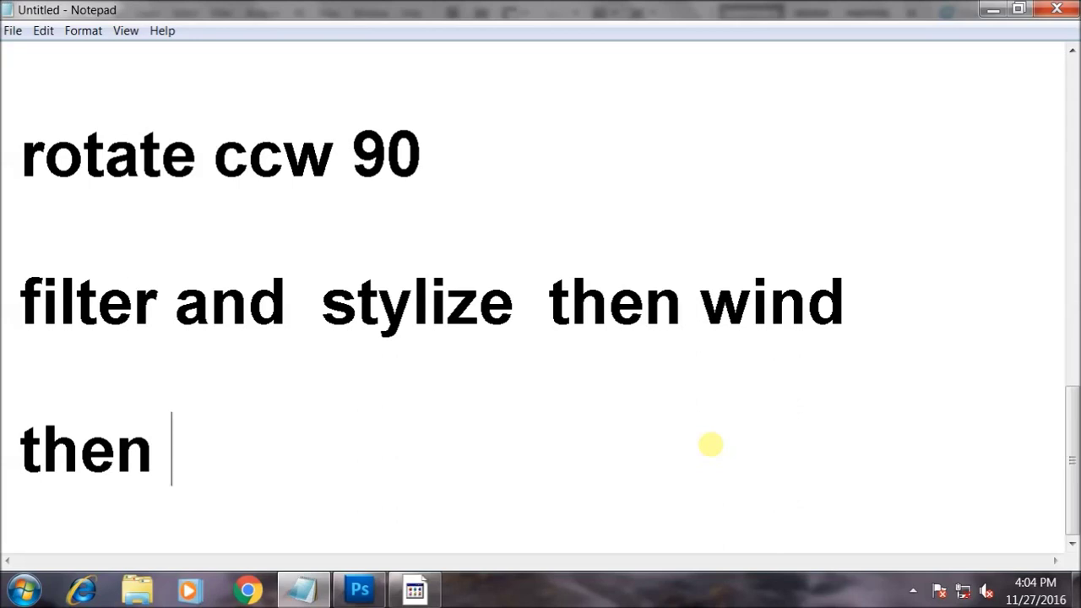
pyautogui.write('file')
pyautogui.press('BackSpace')
pyautogui.write('ter ')
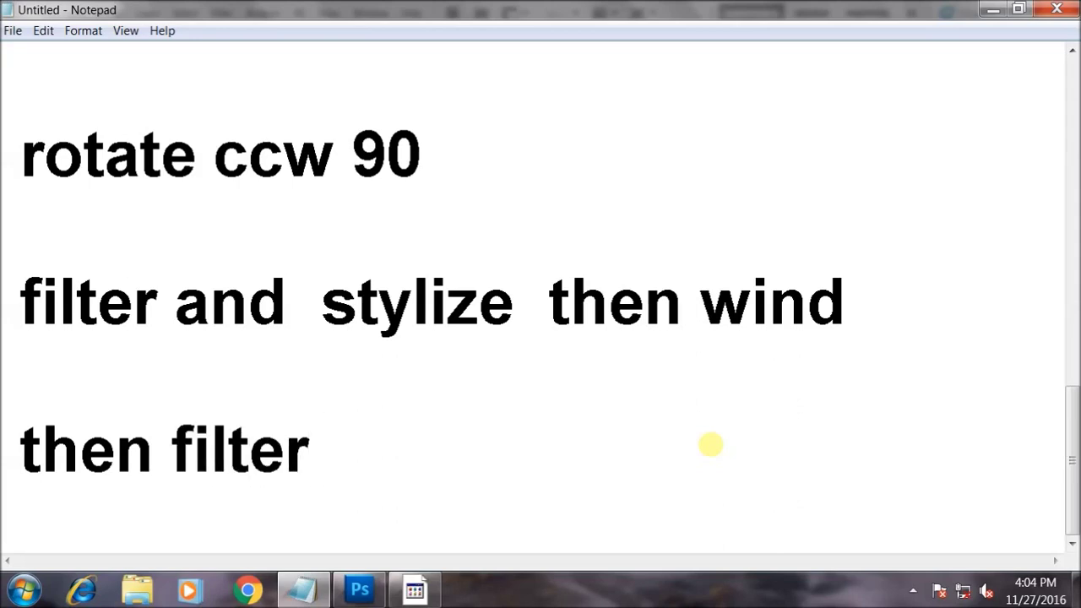
pyautogui.write('eind')
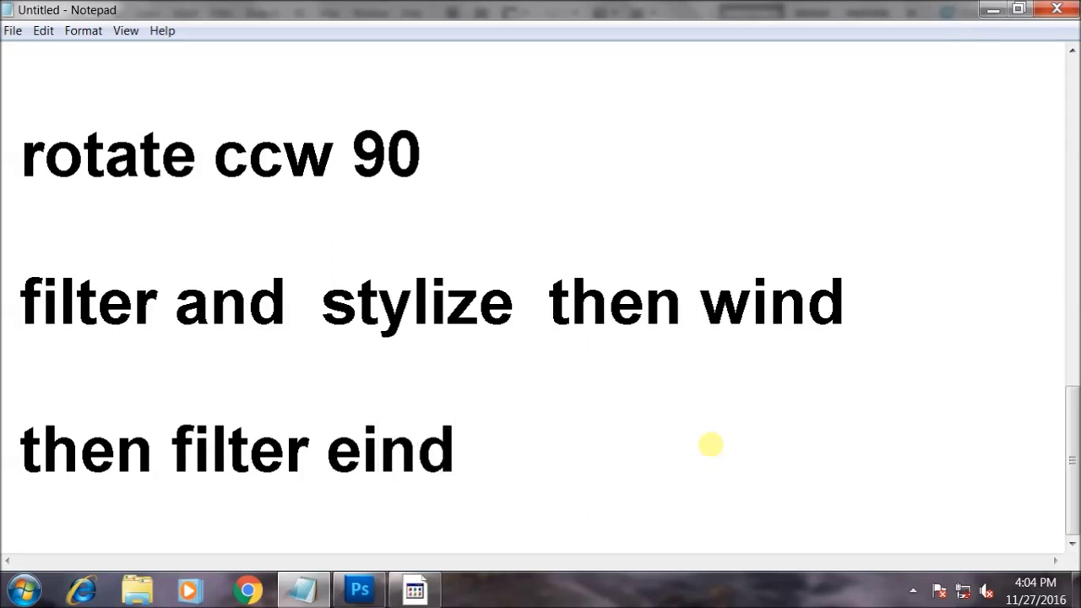
pyautogui.press('BackSpace')
pyautogui.press('BackSpace')
pyautogui.press('BackSpace')
pyautogui.press('BackSpace')
pyautogui.write('w')
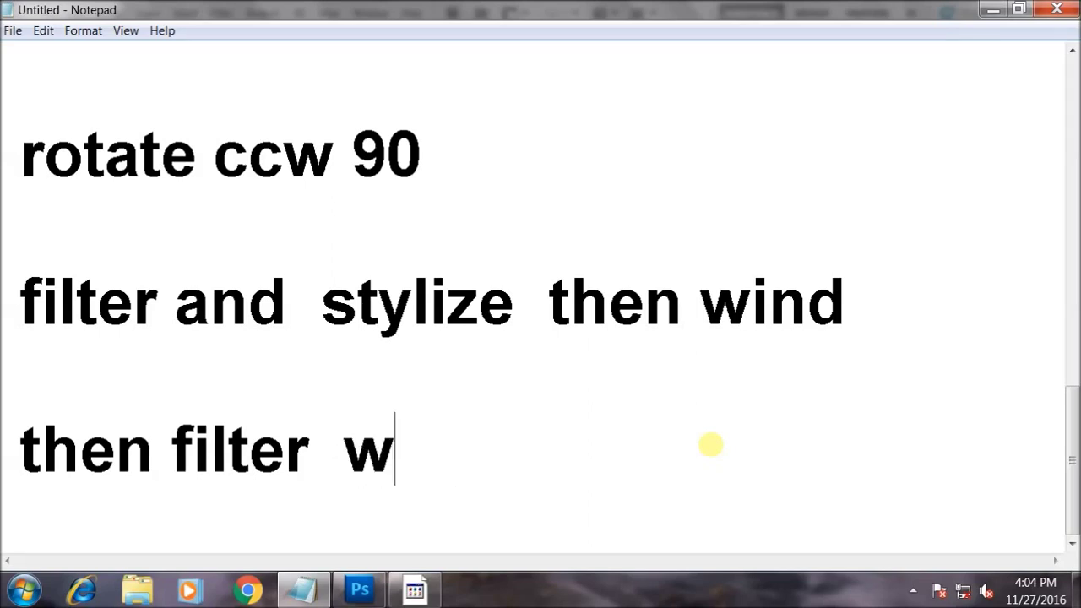
pyautogui.write('ind')
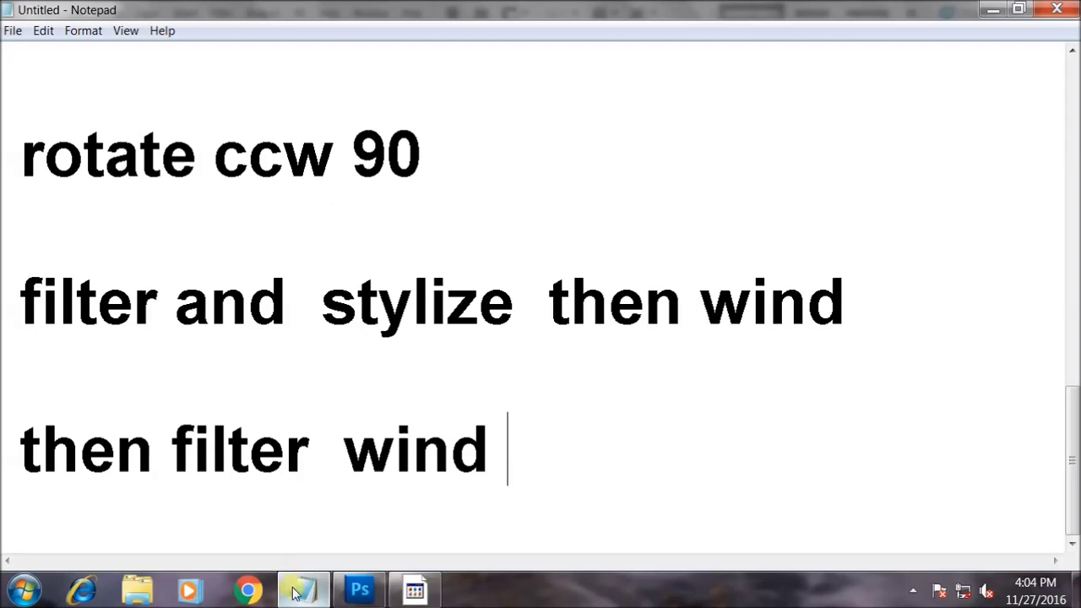
# Step: Reapply the Wind filter several times to lengthen the streaks on FIRE
pyautogui.click(302, 589)
pyautogui.click(221, 12)
pyautogui.click(359, 31)
pyautogui.click(222, 13)
pyautogui.click(359, 31)
pyautogui.click(223, 14)
pyautogui.click(223, 14)
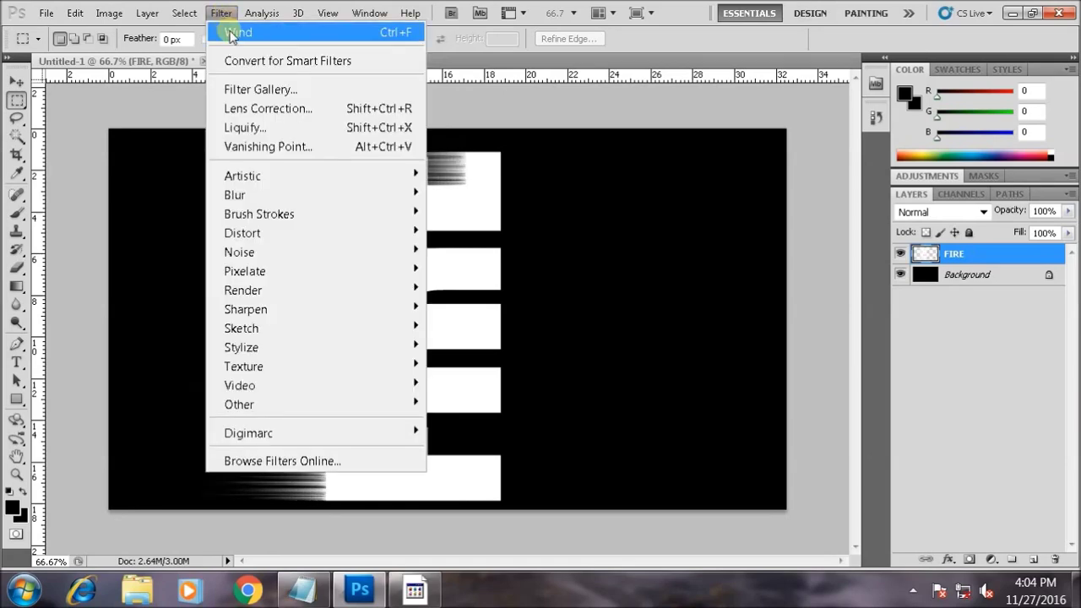
pyautogui.click(223, 13)
pyautogui.click(228, 31)
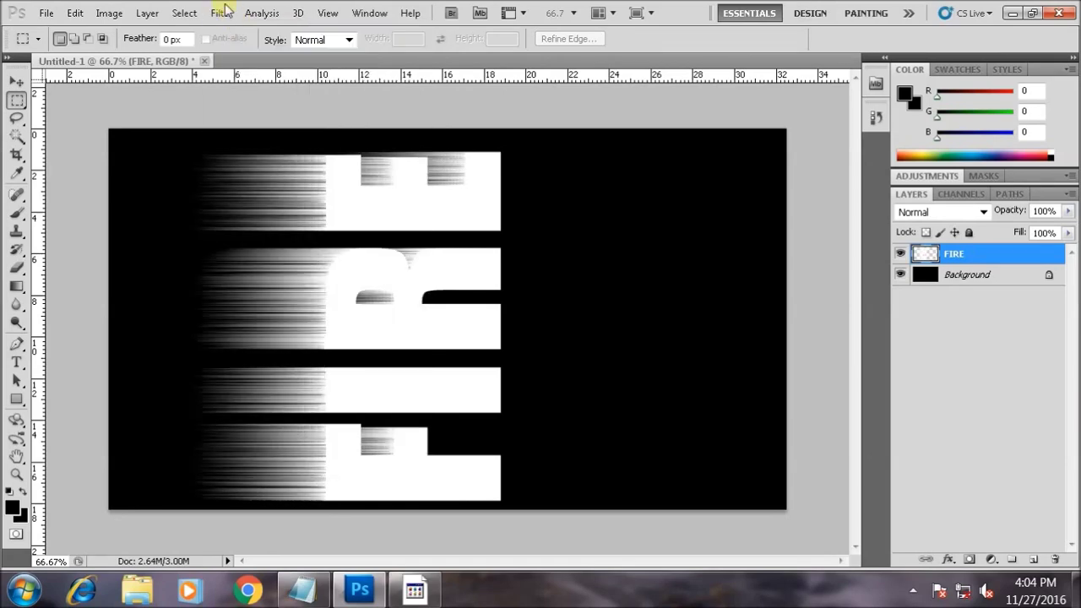
pyautogui.click(221, 13)
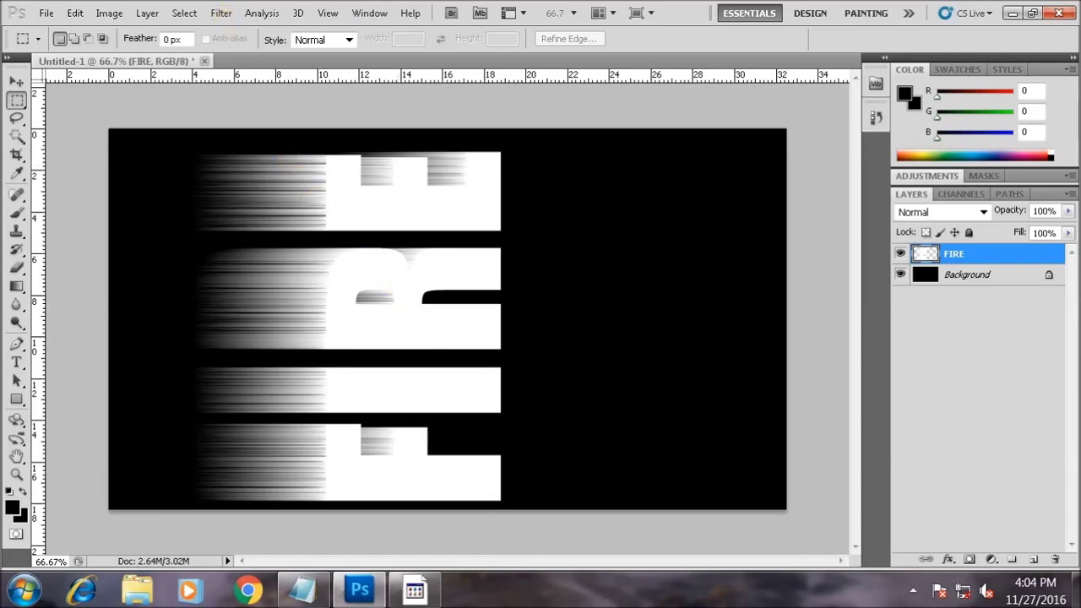
# Step: Nudge the FIRE layer slightly right with the Move tool
pyautogui.click(14, 83)
pyautogui.moveTo(402, 276); pyautogui.dragTo(413, 277)
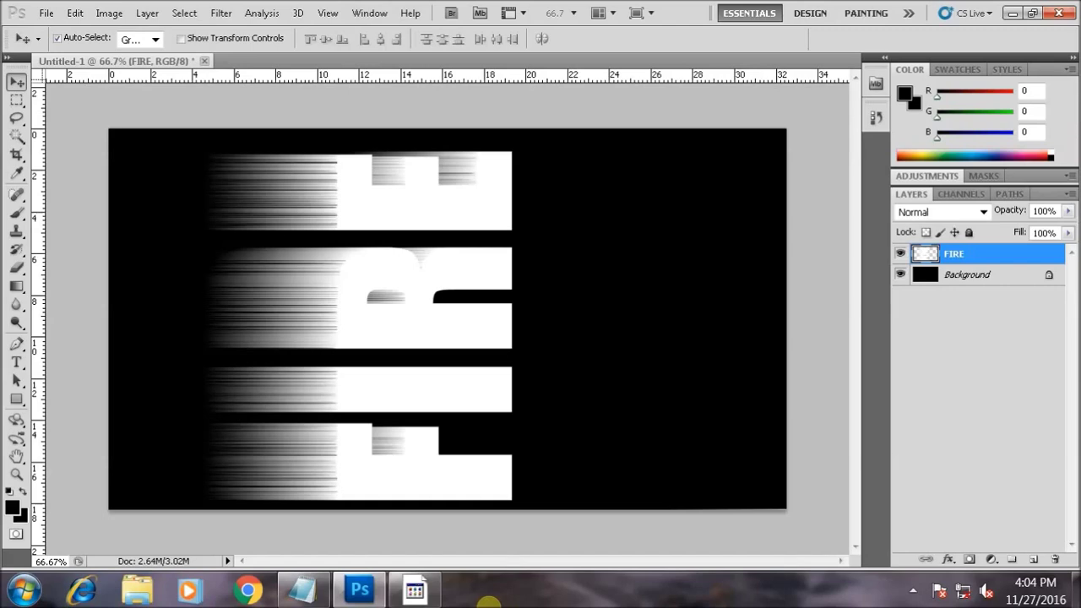
pyautogui.click(297, 584)
# Step: Type 'After Wind Effect rotate back to normal' on a new Notepad line
pyautogui.press('Return')
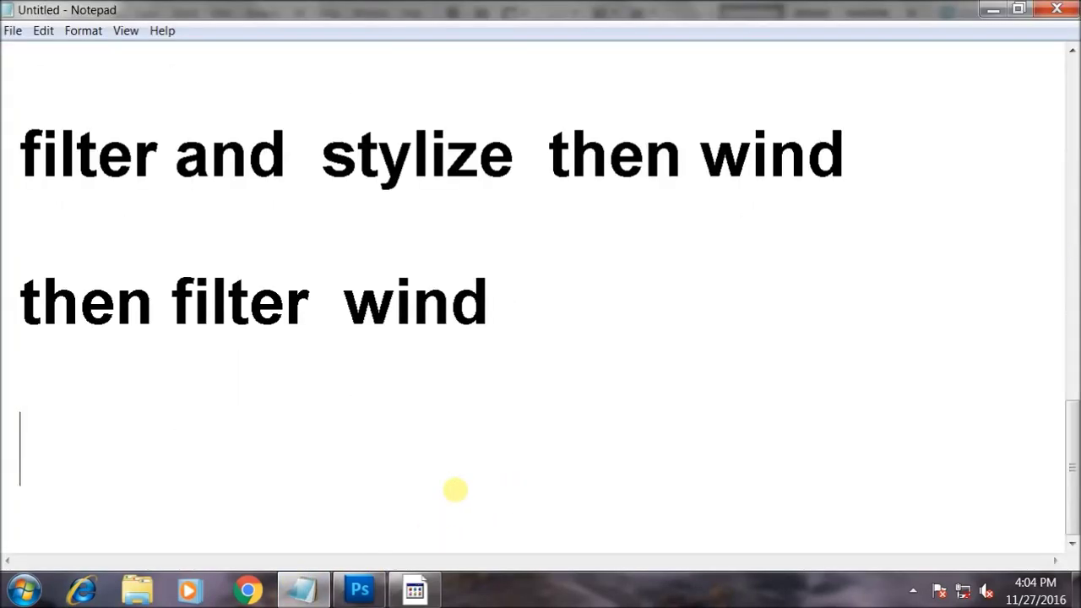
pyautogui.write('After ')
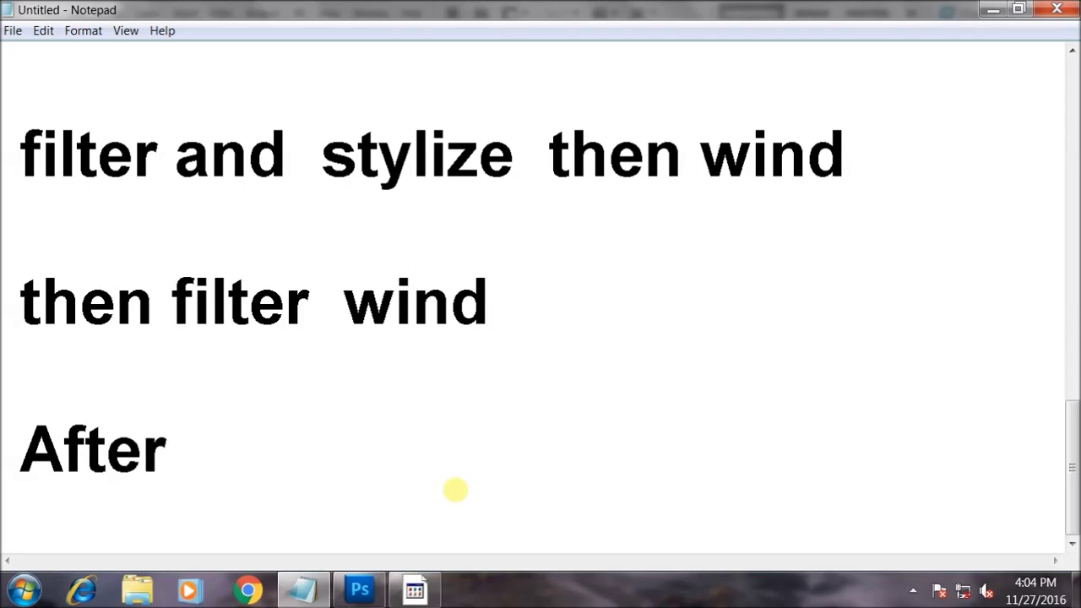
pyautogui.write('Wind')
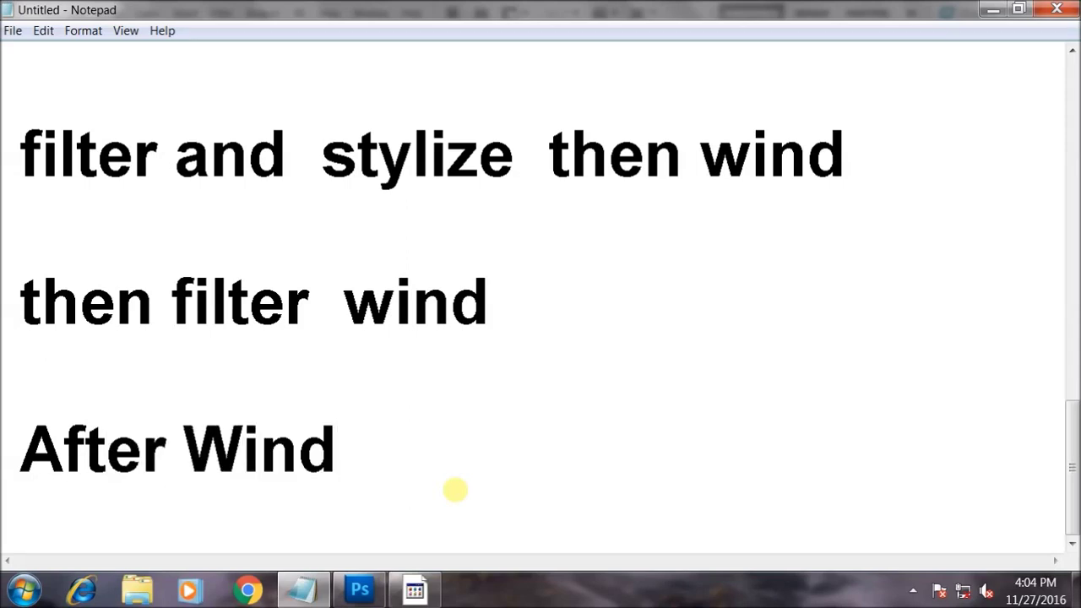
pyautogui.write(' Effe')
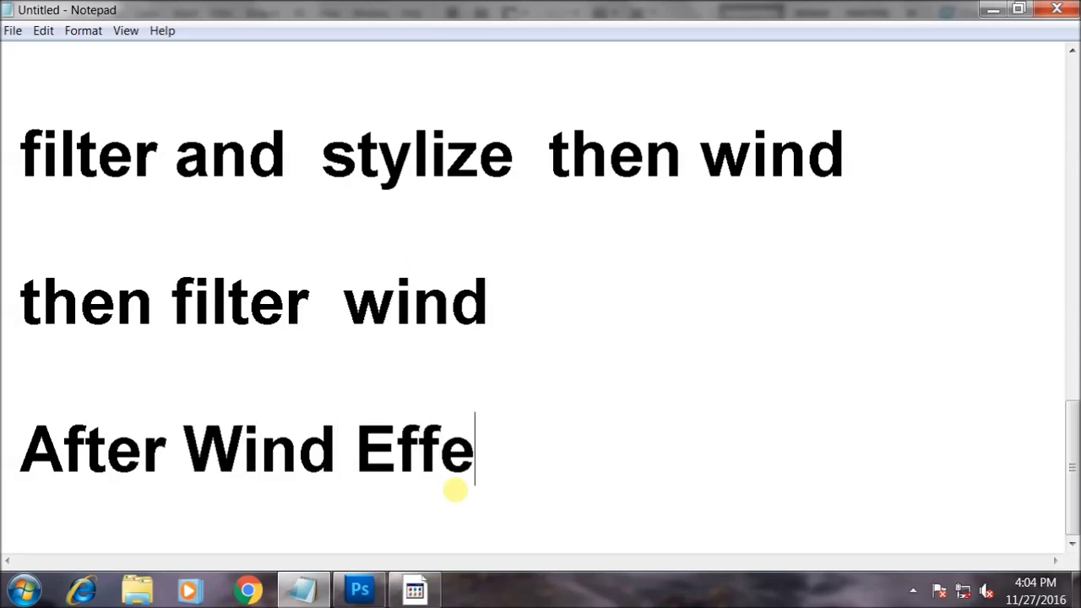
pyautogui.write('ct rot')
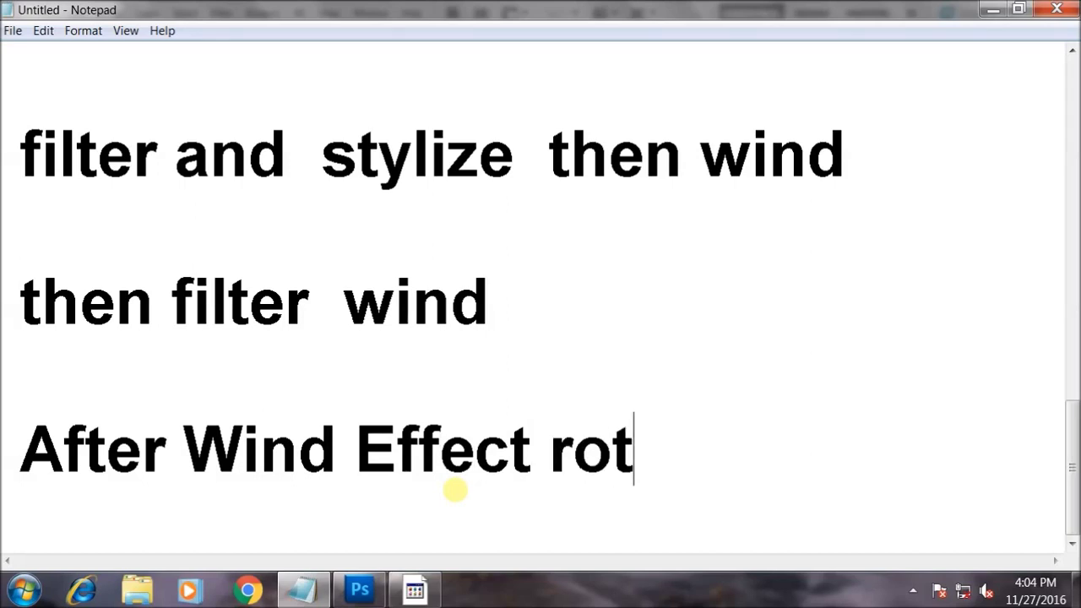
pyautogui.write('ateback ')
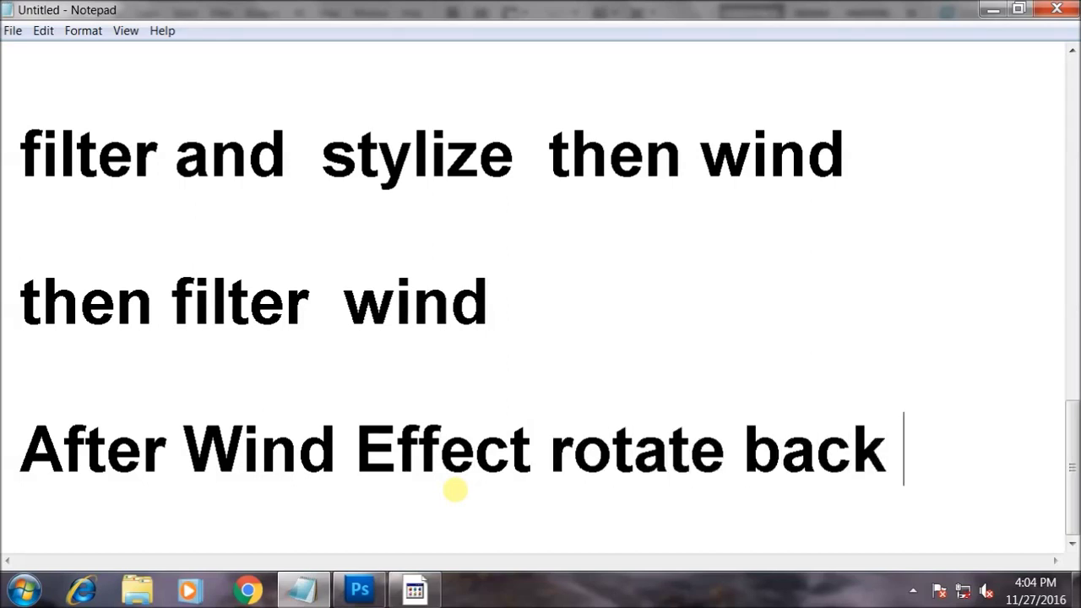
pyautogui.write('to norma')
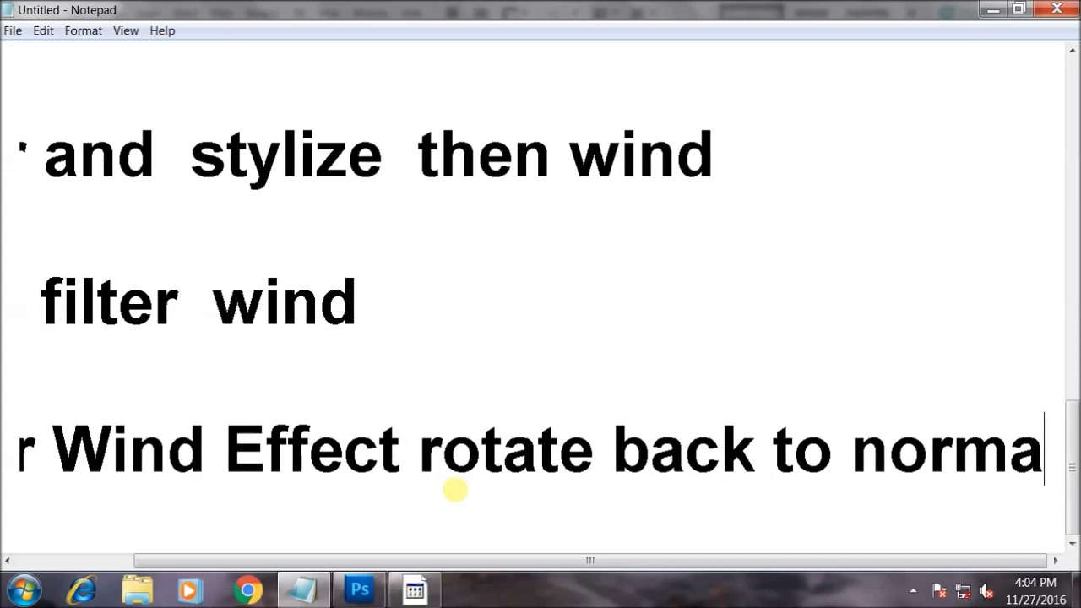
pyautogui.write('l')
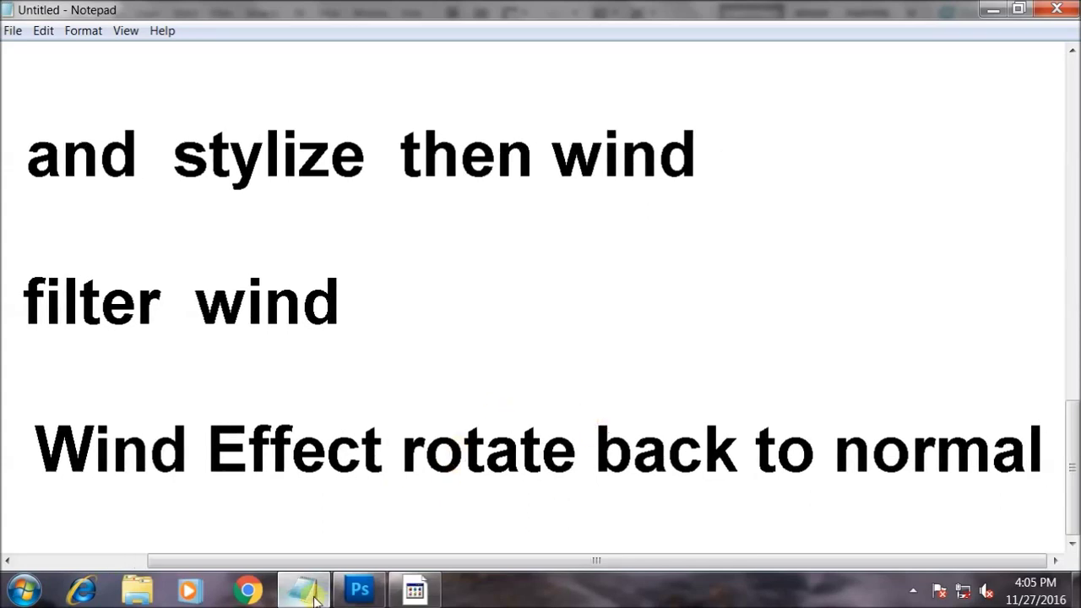
pyautogui.click(359, 589)
# Step: Free-transform FIRE, rotate it 90° clockwise upright, reposition it and commit
pyautogui.rightClick(418, 384)
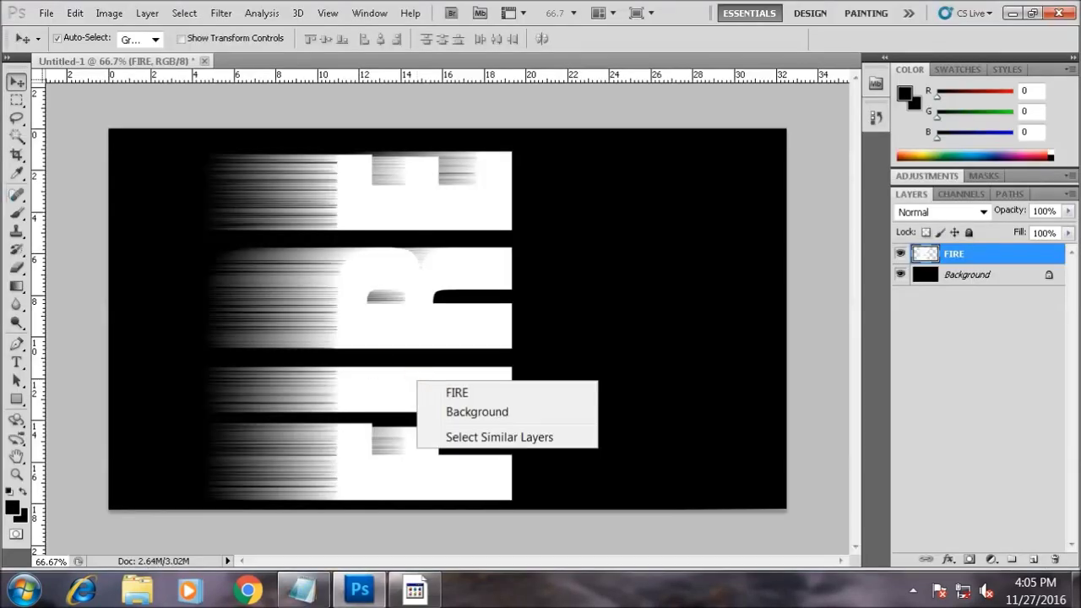
pyautogui.click(15, 100)
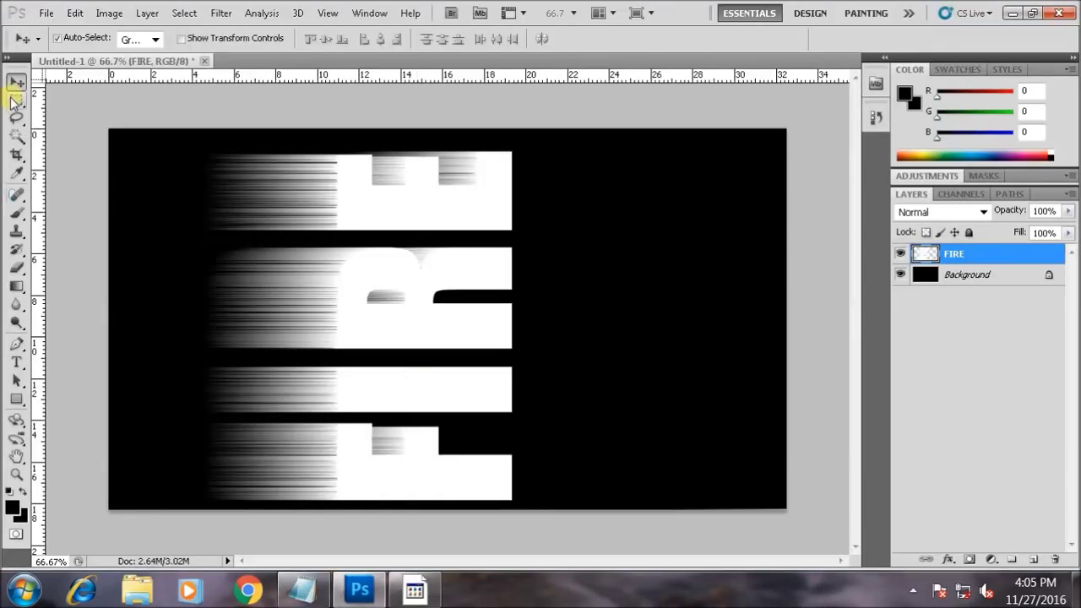
pyautogui.rightClick(431, 286)
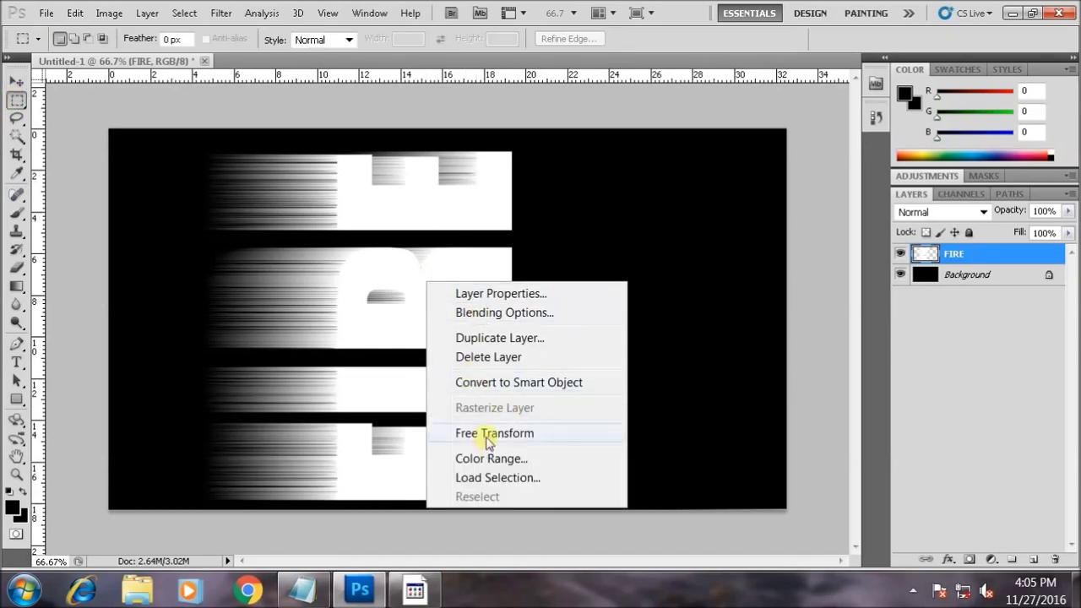
pyautogui.click(488, 427)
pyautogui.rightClick(395, 394)
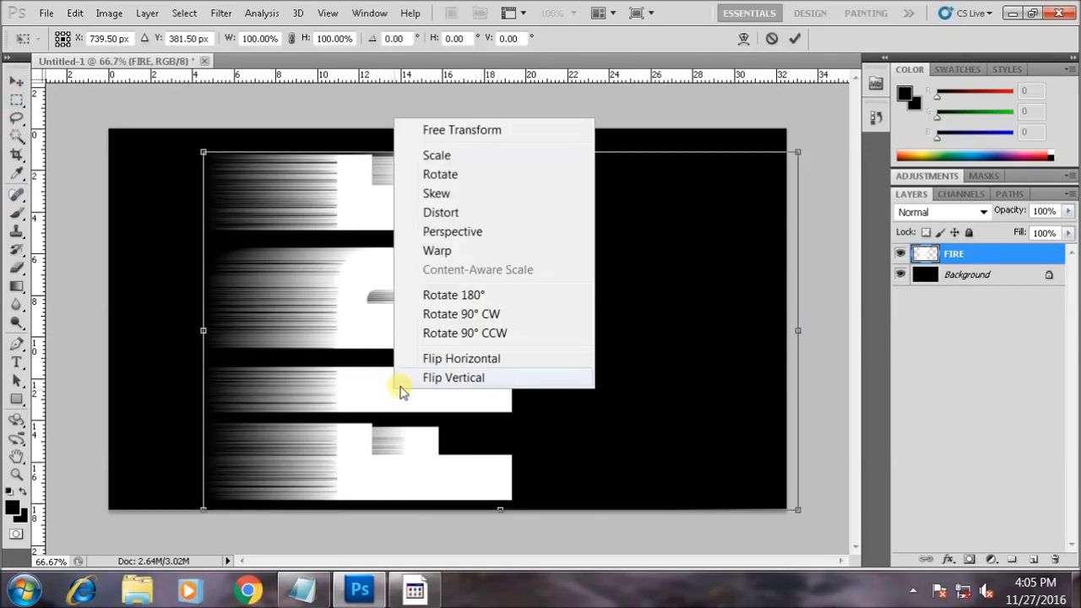
pyautogui.click(482, 314)
pyautogui.moveTo(502, 268); pyautogui.dragTo(441, 356)
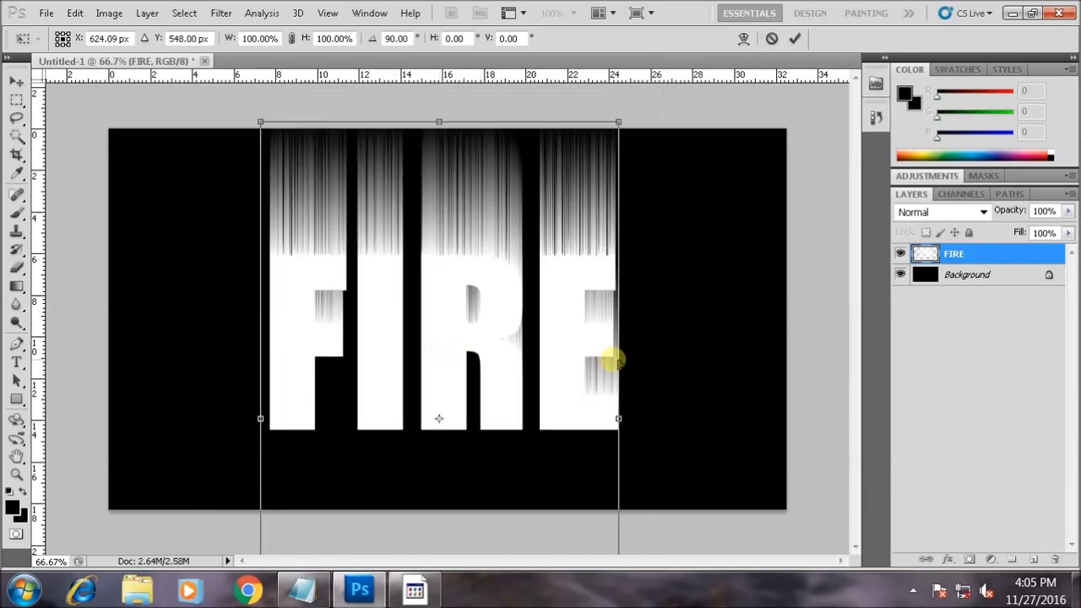
pyautogui.press('Return')
# Step: Move the FIRE text down slightly and open the Liquify filter
pyautogui.click(17, 81)
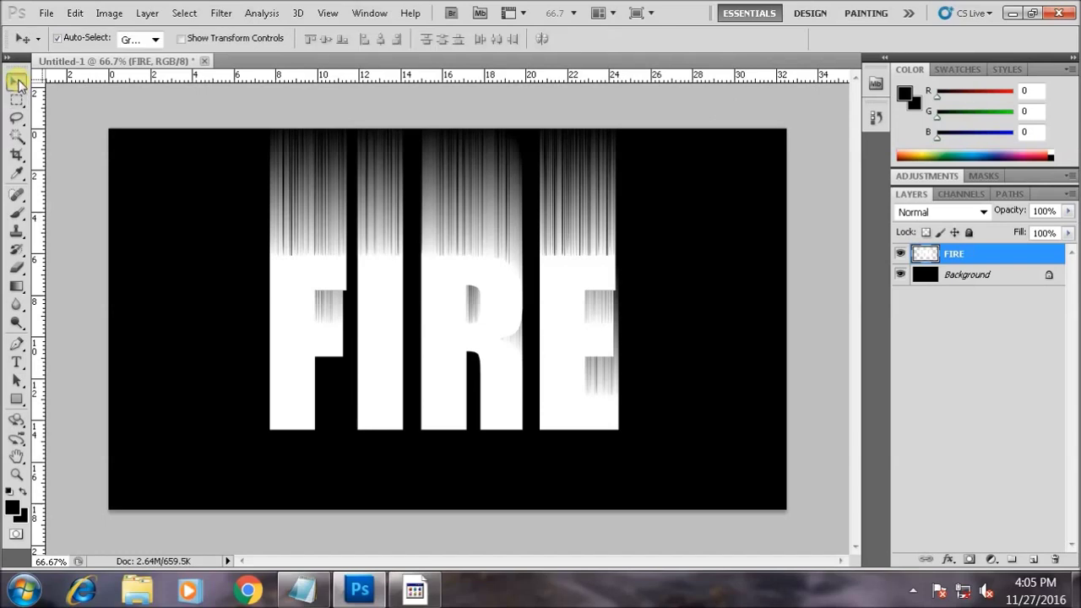
pyautogui.moveTo(456, 335); pyautogui.dragTo(448, 364)
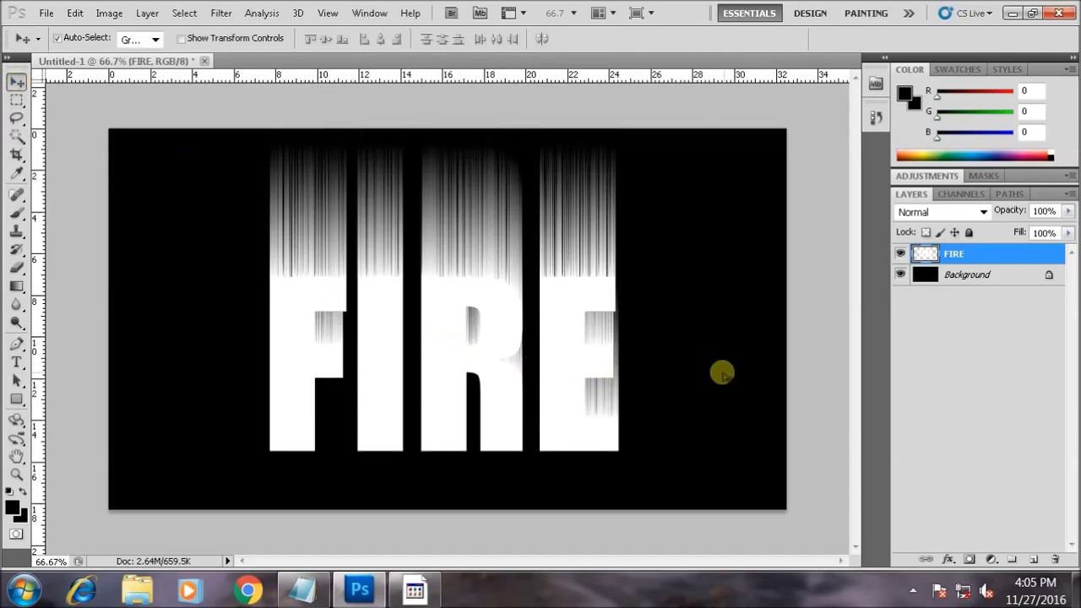
pyautogui.click(813, 361)
pyautogui.click(945, 255)
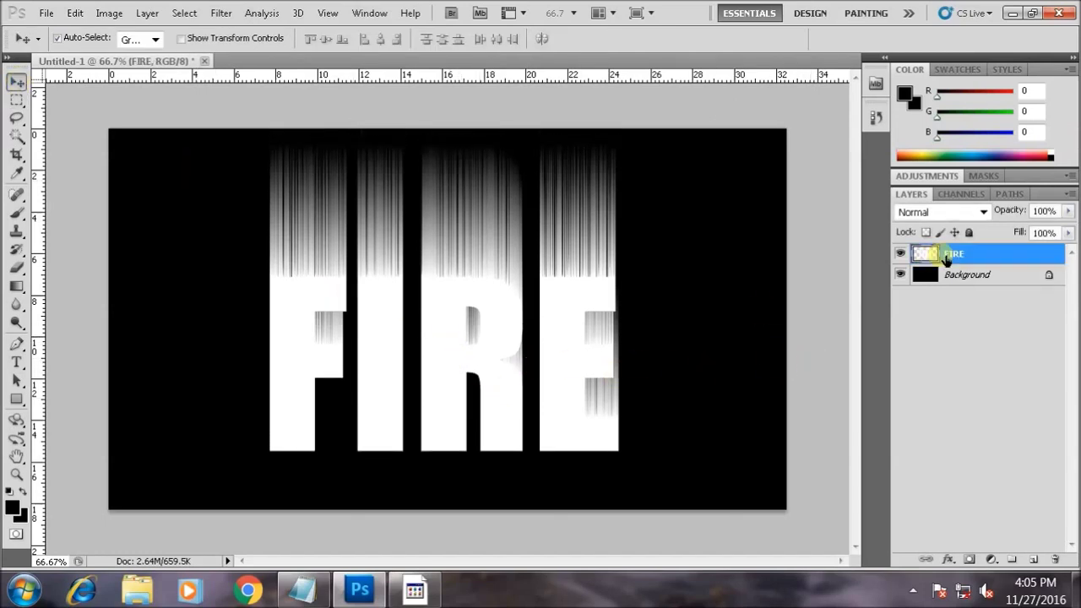
pyautogui.click(223, 13)
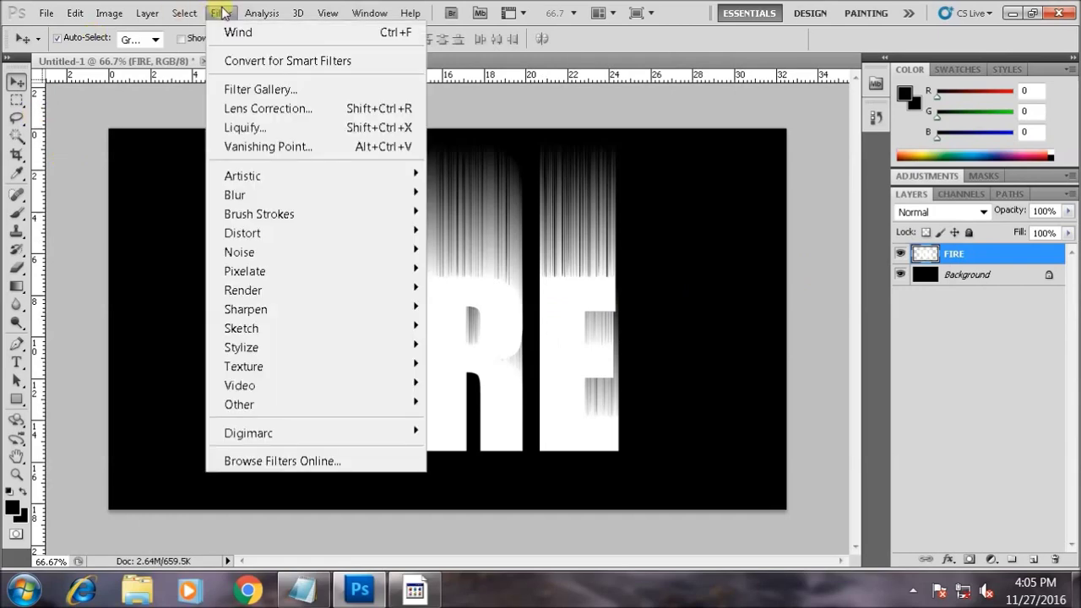
pyautogui.click(285, 126)
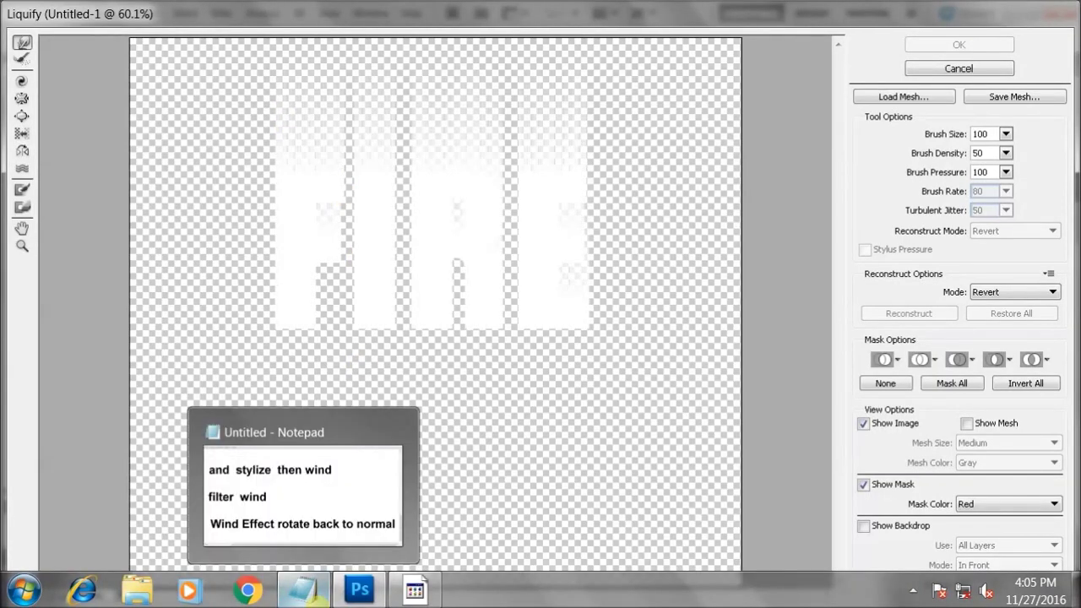
pyautogui.click(323, 578)
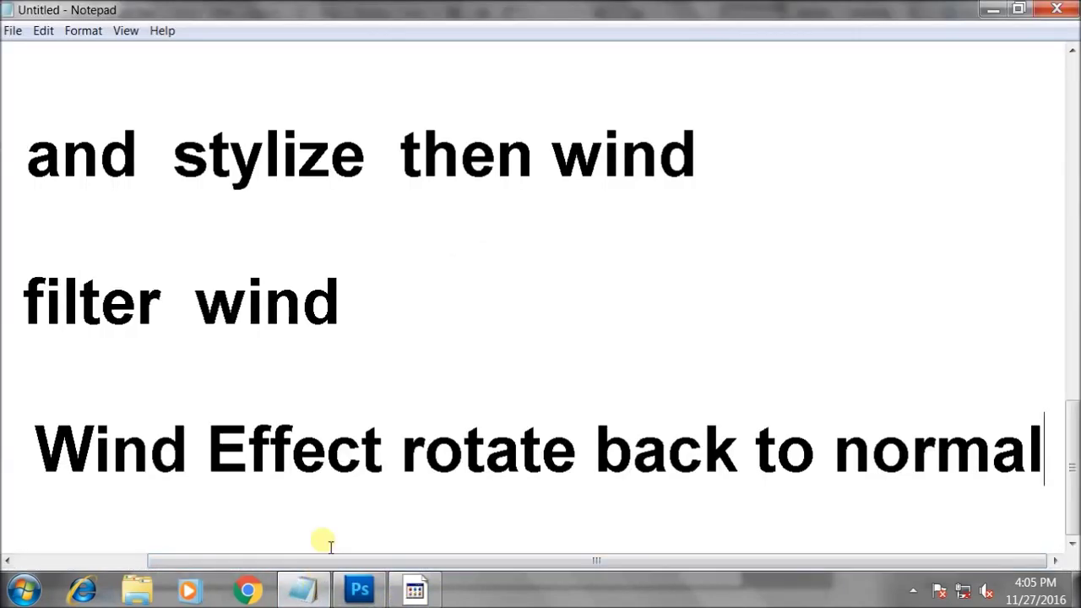
# Step: Type 'filter Then Liquify' on a fresh line under the wind notes
pyautogui.press('Return')
pyautogui.press('Return')
pyautogui.press('Return')
pyautogui.write('f')
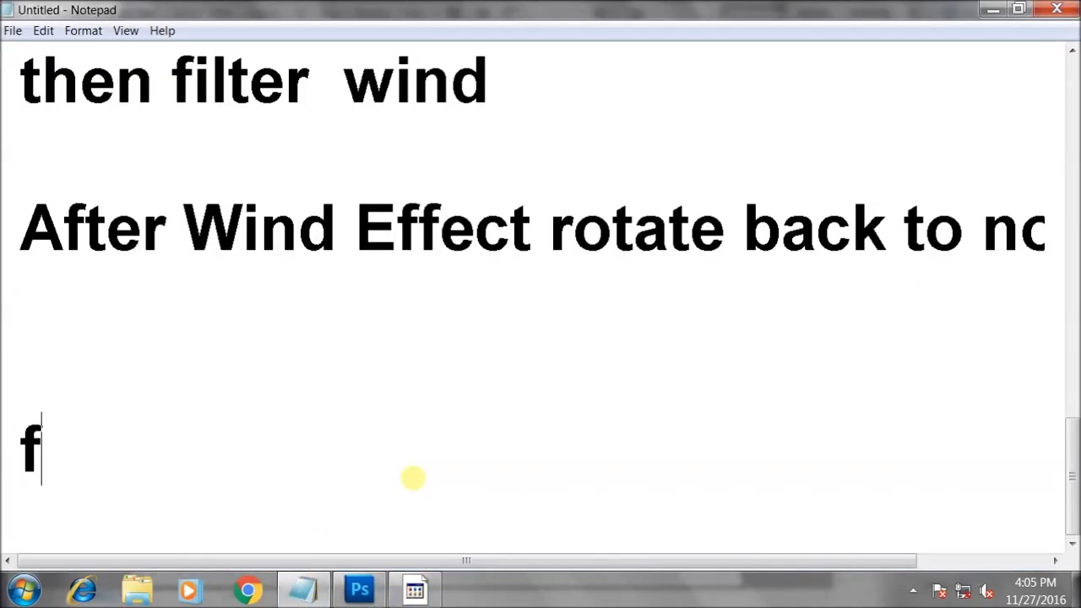
pyautogui.write('ilter Then Li')
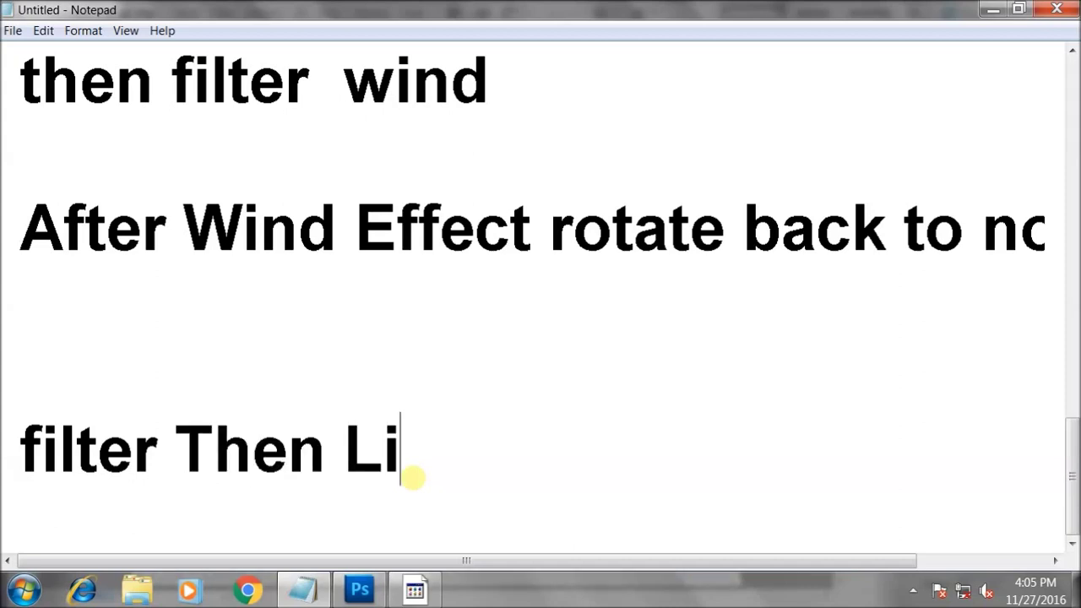
pyautogui.write('quify')
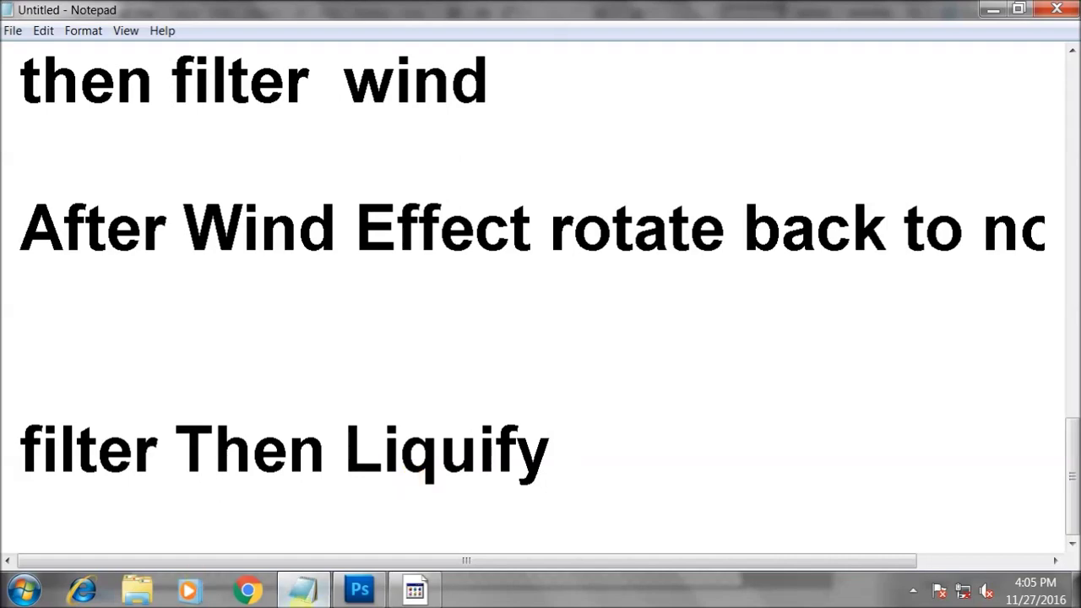
pyautogui.click(359, 590)
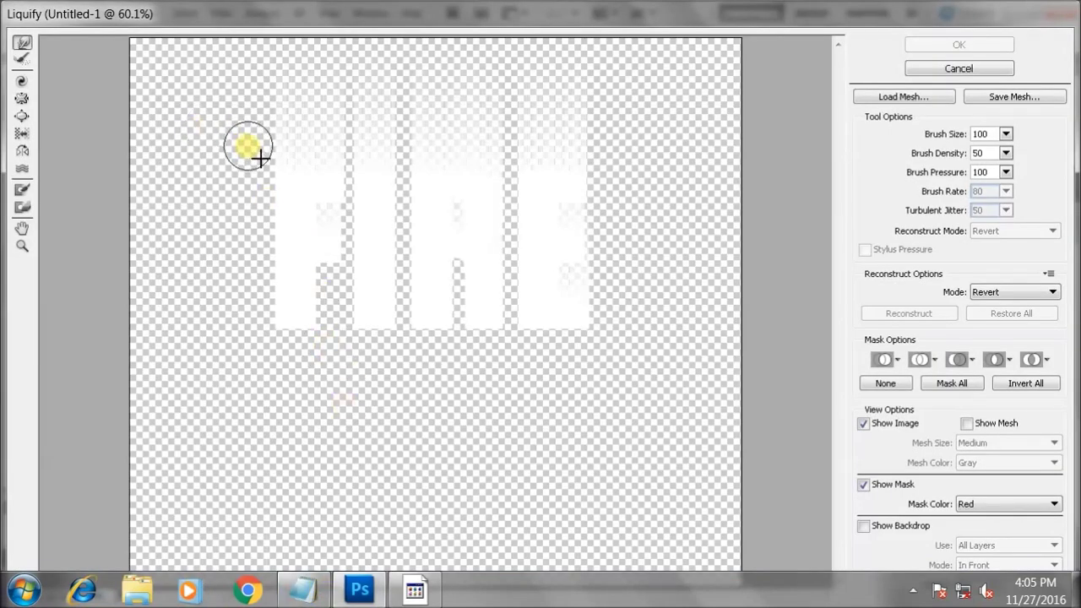
# Step: Forward-warp the streaks above FIRE into curving, rising flames and apply Liquify
pyautogui.moveTo(260, 157)
pyautogui.mouseDown()
pyautogui.moveTo(355, 144)
pyautogui.moveTo(271, 132)
pyautogui.moveTo(403, 89)
pyautogui.moveTo(362, 157)
pyautogui.moveTo(413, 144)
pyautogui.moveTo(359, 116)
pyautogui.moveTo(355, 126)
pyautogui.moveTo(447, 113)
pyautogui.moveTo(415, 157)
pyautogui.moveTo(515, 146)
pyautogui.moveTo(481, 123)
pyautogui.moveTo(427, 113)
pyautogui.moveTo(523, 137)
pyautogui.moveTo(415, 116)
pyautogui.moveTo(529, 110)
pyautogui.moveTo(548, 164)
pyautogui.moveTo(527, 160)
pyautogui.moveTo(610, 150)
pyautogui.moveTo(531, 133)
pyautogui.moveTo(648, 116)
pyautogui.mouseUp()
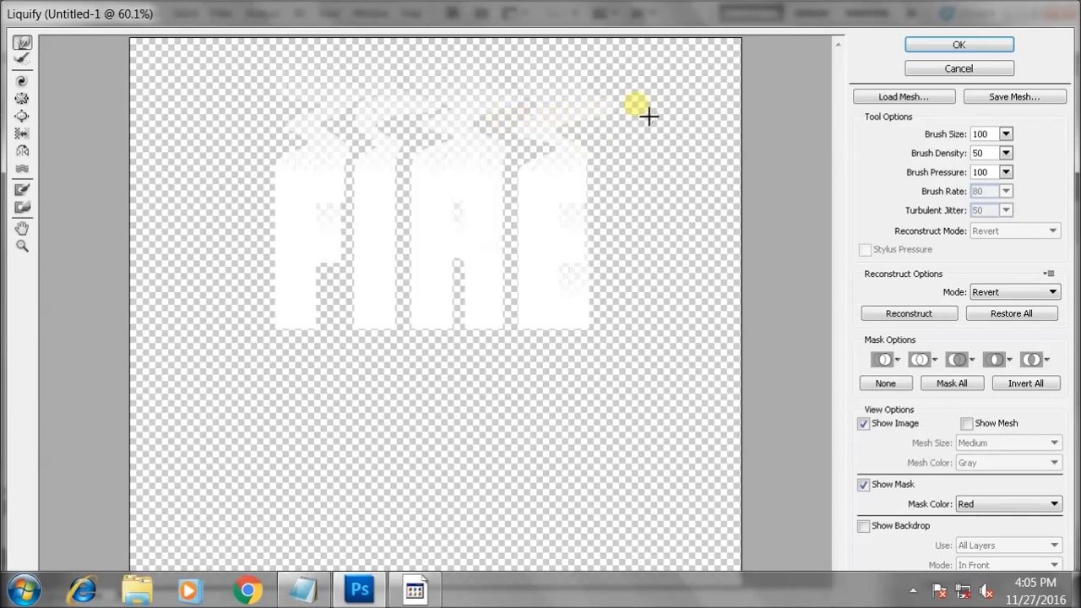
pyautogui.moveTo(538, 116)
pyautogui.mouseDown()
pyautogui.moveTo(692, 96)
pyautogui.moveTo(614, 175)
pyautogui.mouseUp()
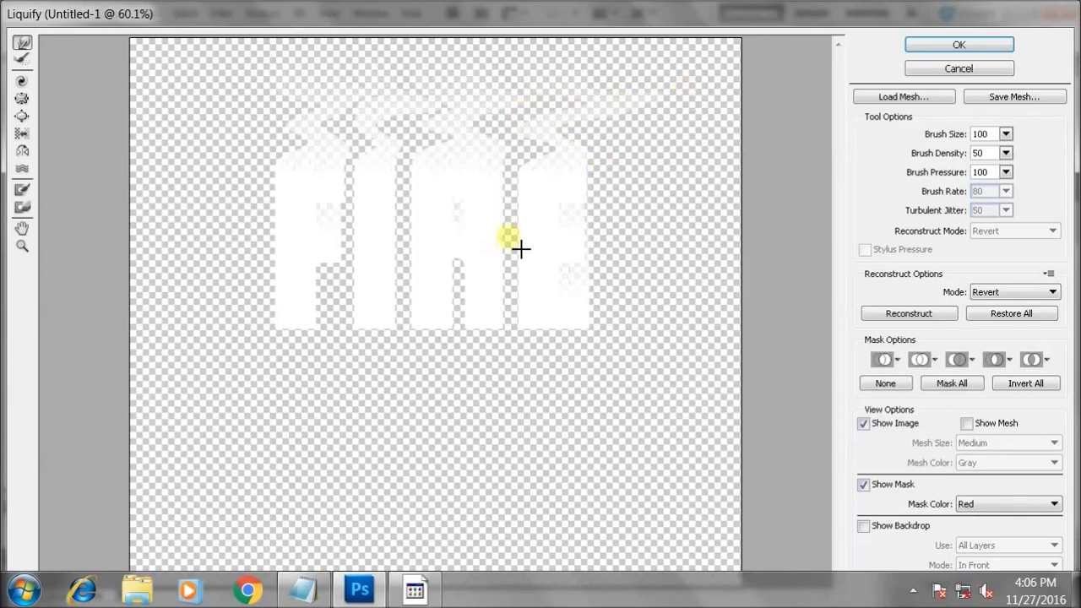
pyautogui.click(975, 47)
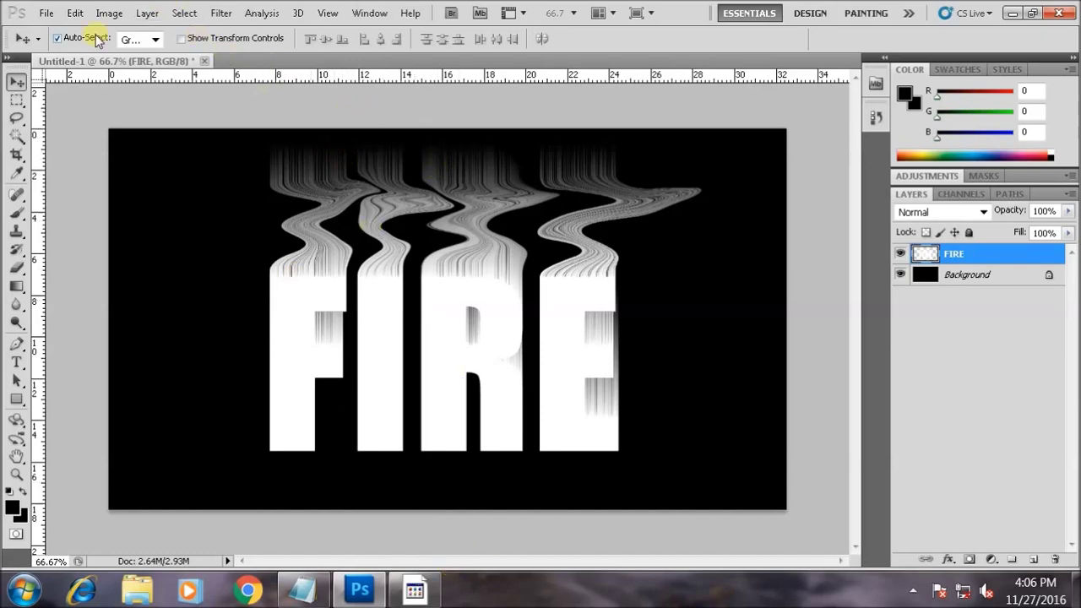
# Step: Convert the image to Grayscale without flattening, discarding colour information
pyautogui.click(109, 13)
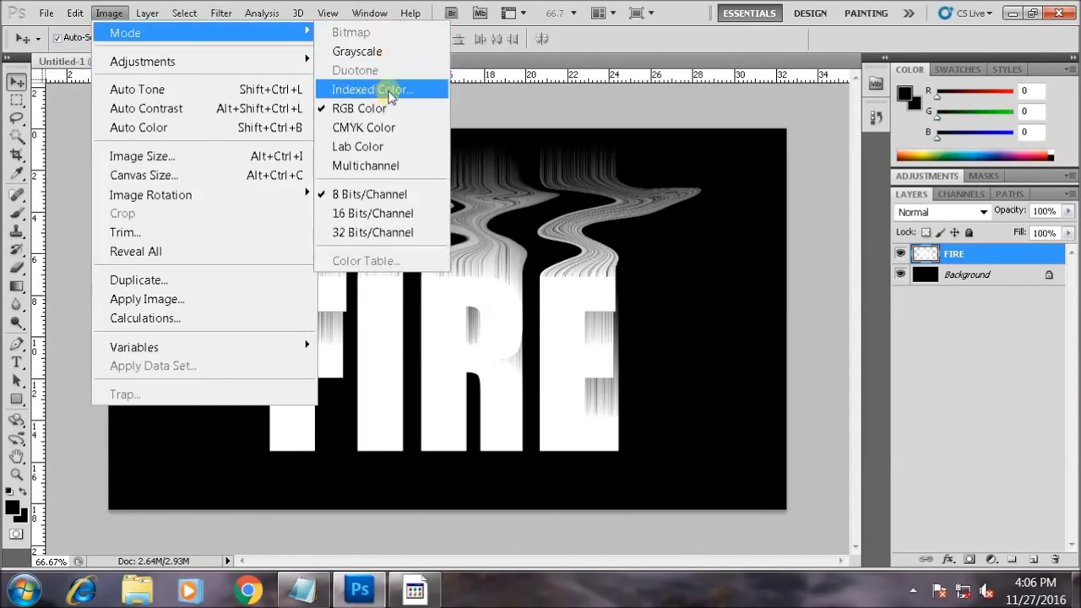
pyautogui.click(397, 51)
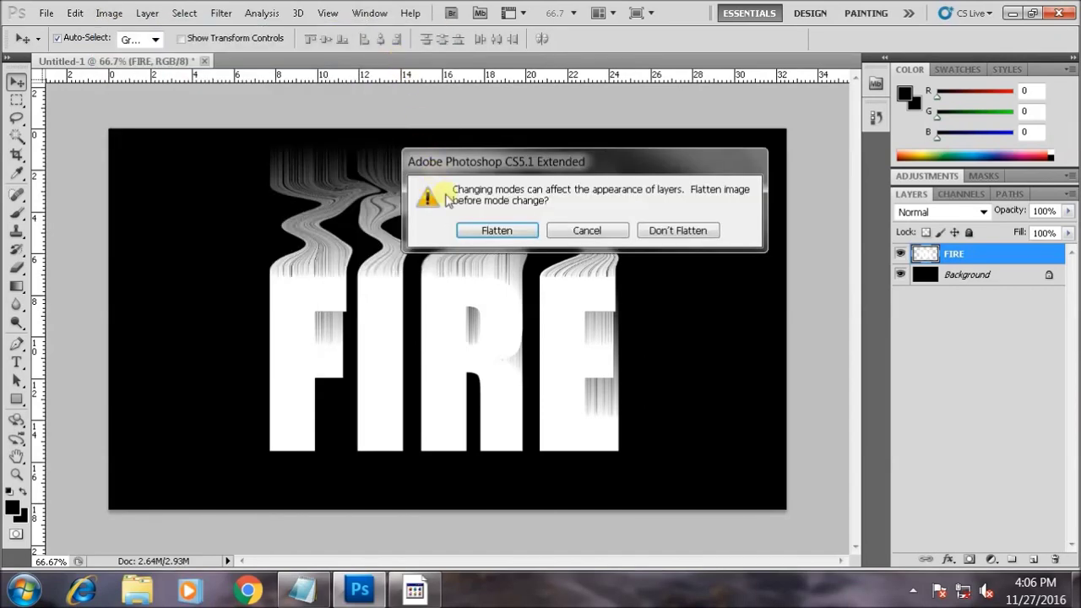
pyautogui.click(710, 233)
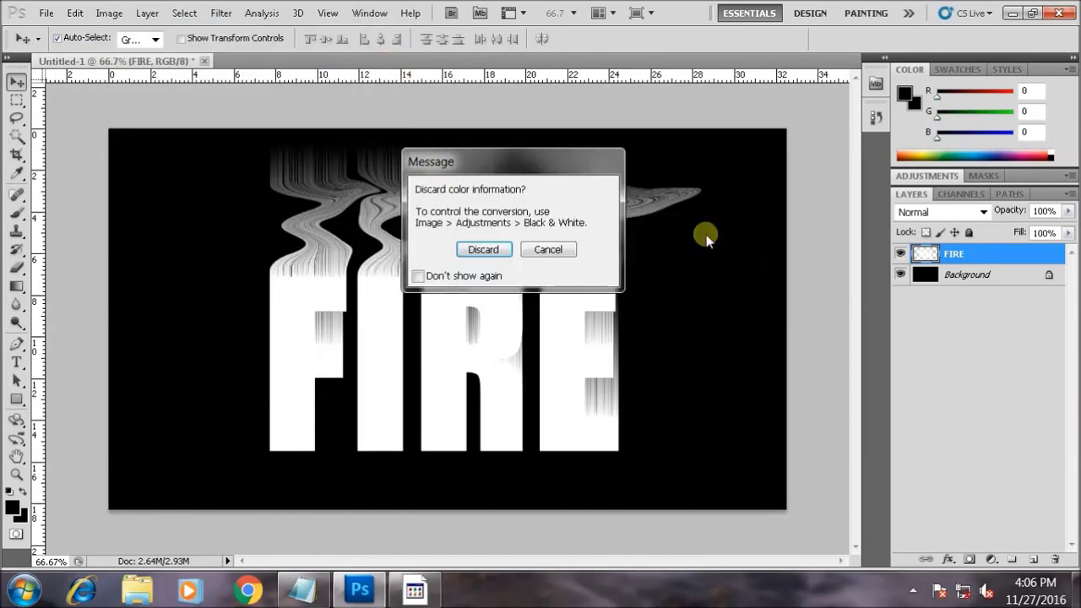
pyautogui.click(503, 251)
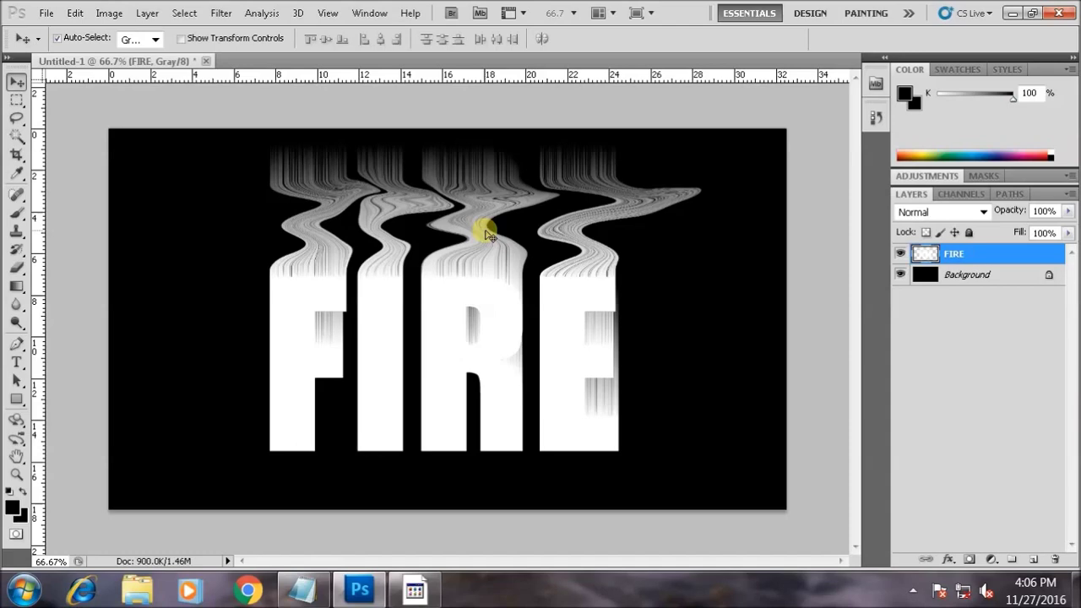
# Step: Switch to Indexed Color, flattening the layers, and open the Color Table
pyautogui.click(108, 14)
pyautogui.moveTo(125, 32)
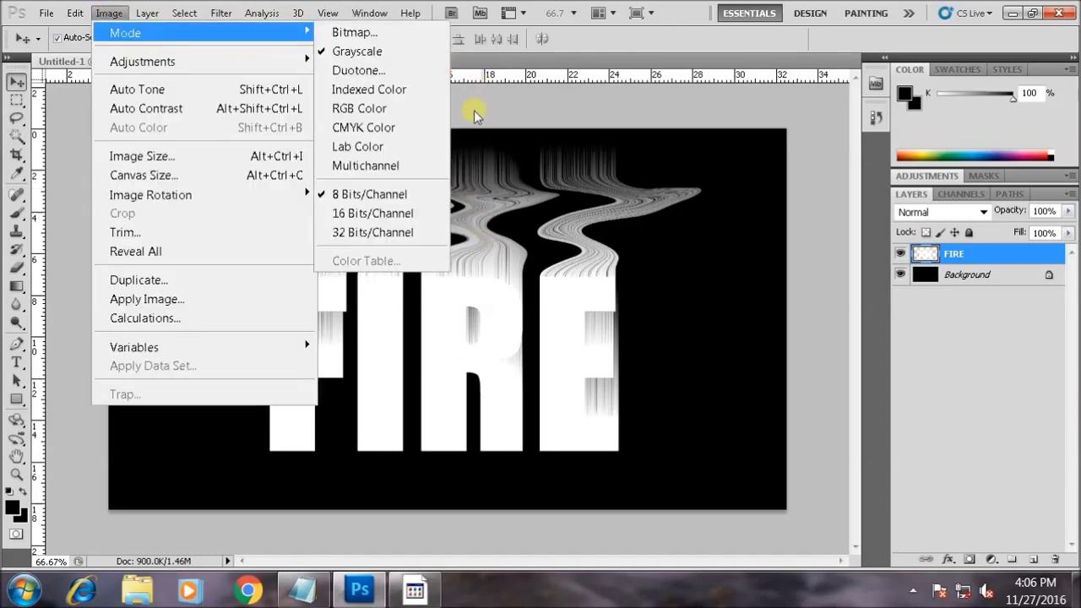
pyautogui.click(414, 106)
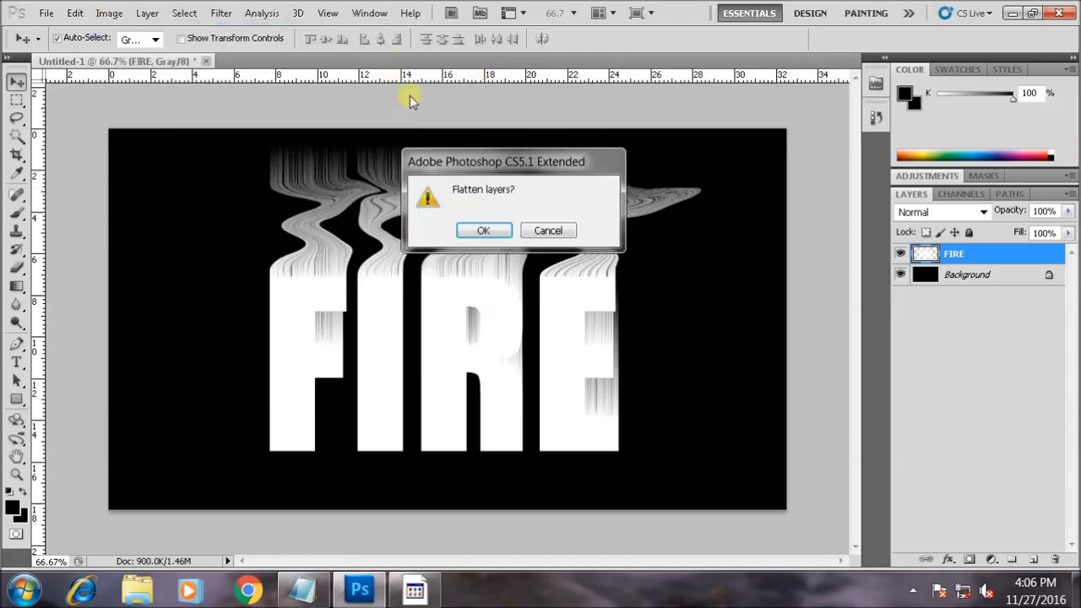
pyautogui.click(471, 231)
pyautogui.click(99, 15)
pyautogui.moveTo(125, 33)
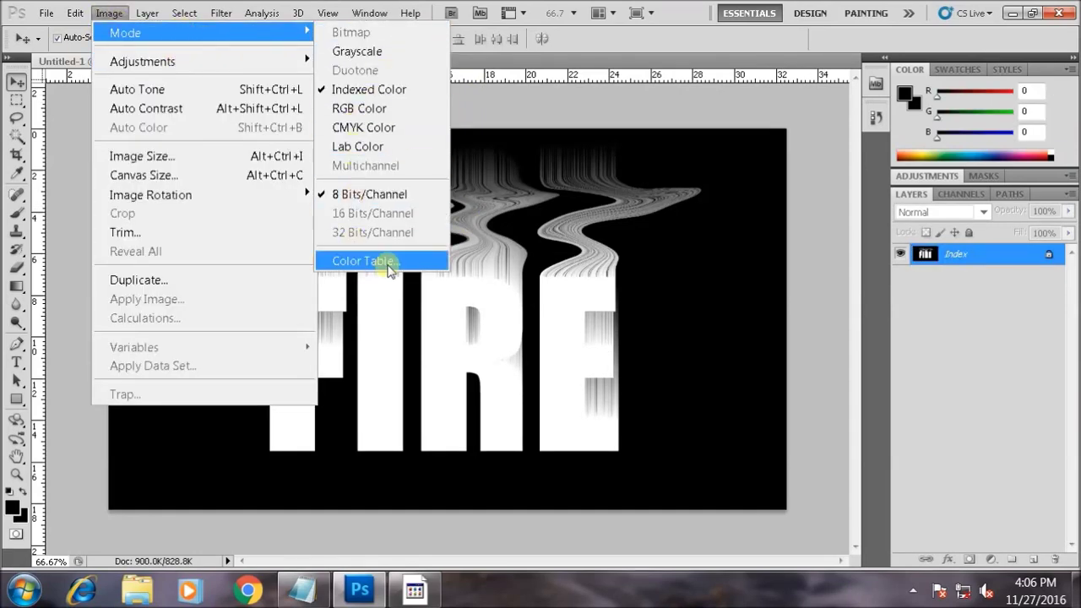
pyautogui.click(363, 261)
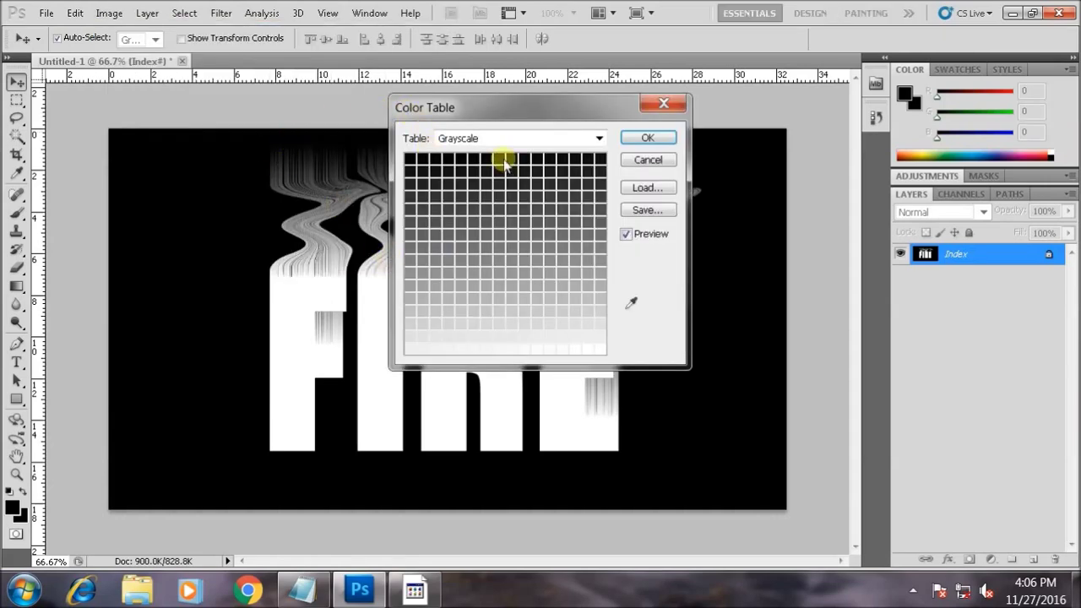
# Step: Apply the Black Body preset colour table to the flattened FIRE image
pyautogui.click(503, 142)
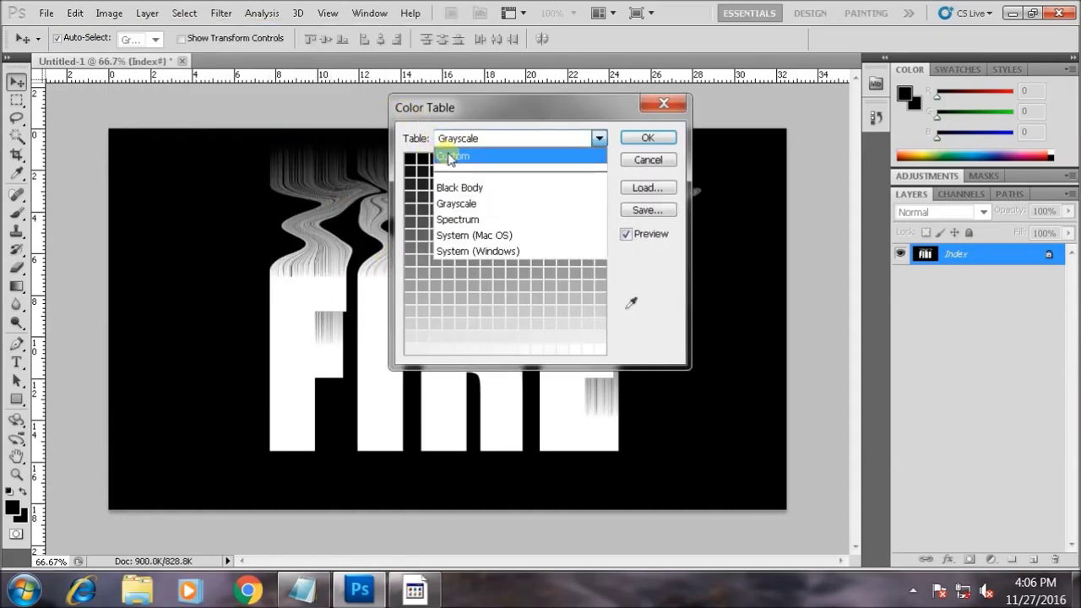
pyautogui.click(469, 187)
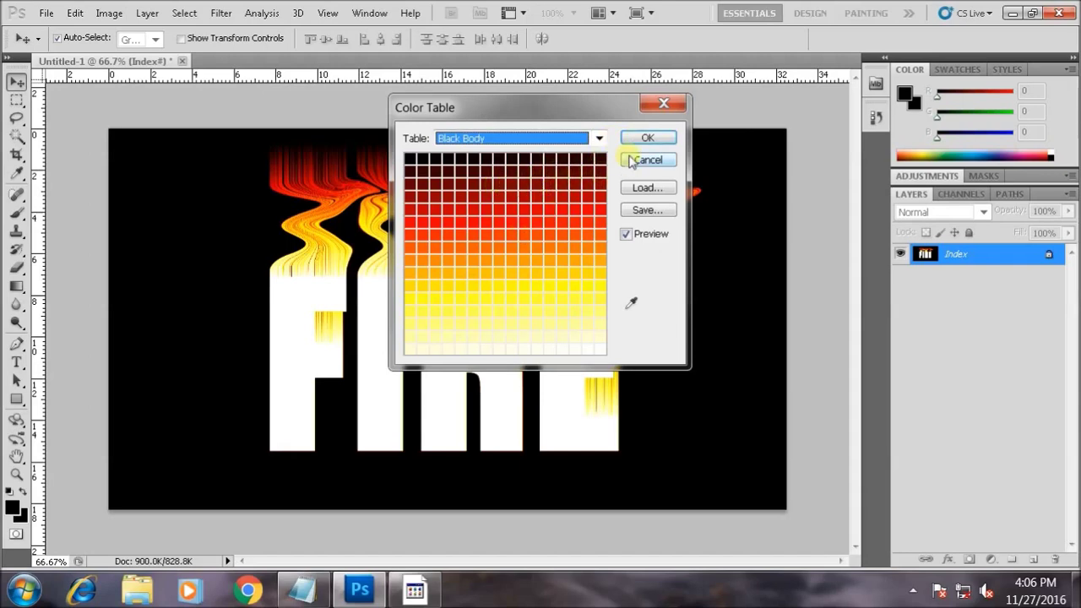
pyautogui.click(642, 141)
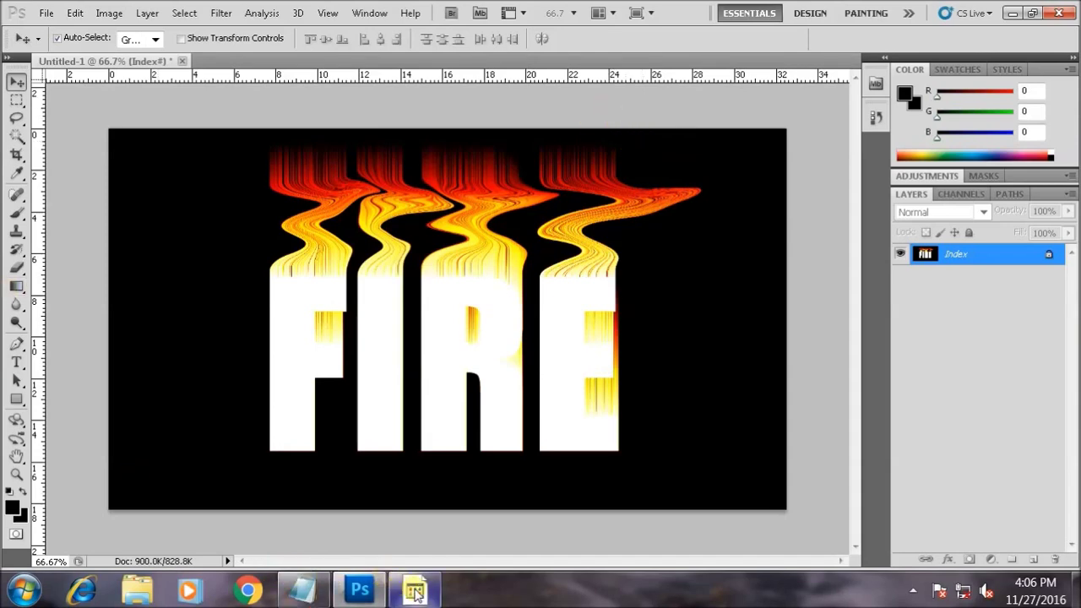
pyautogui.click(15, 135)
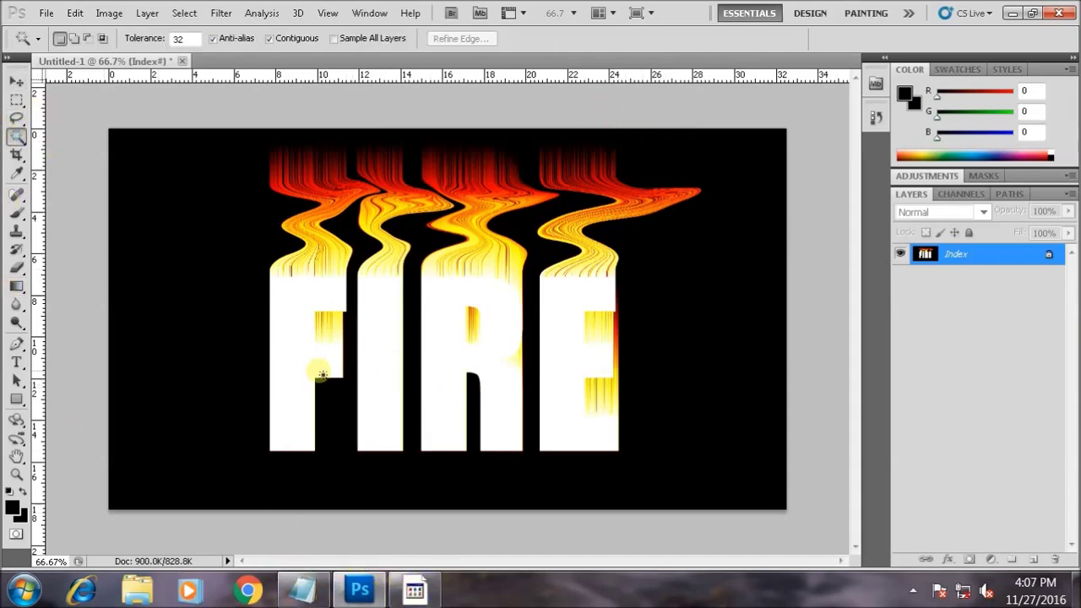
# Step: Magic Wand-select the four white letters F, I, R and E
pyautogui.click(295, 367)
pyautogui.keyDown('shift'); pyautogui.click(374, 386); pyautogui.keyUp('shift')
pyautogui.keyDown('shift'); pyautogui.click(454, 419); pyautogui.keyUp('shift')
pyautogui.keyDown('shift'); pyautogui.click(560, 428); pyautogui.keyUp('shift')
# Step: Set the foreground colour to pale yellow ffffa5
pyautogui.click(12, 507)
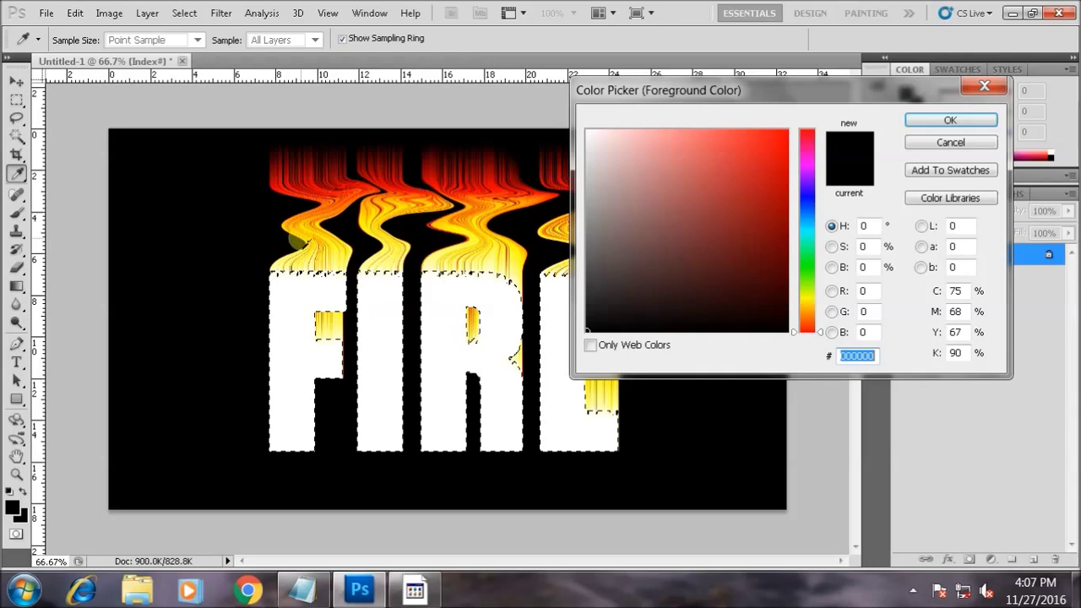
pyautogui.write('ffffa5')
pyautogui.click(950, 120)
pyautogui.press('w')
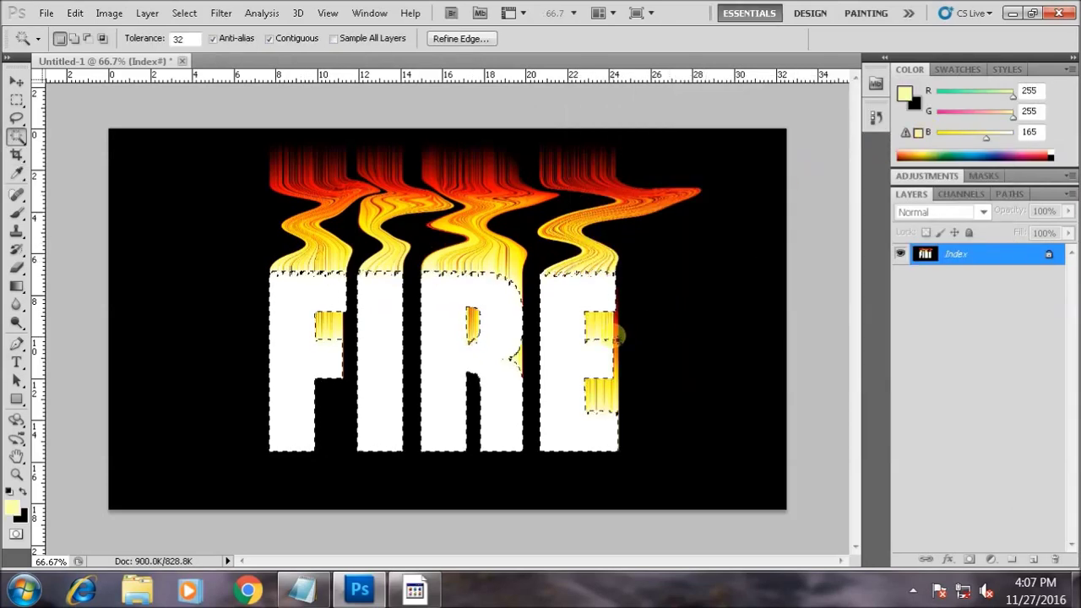
pyautogui.moveTo(414, 590)
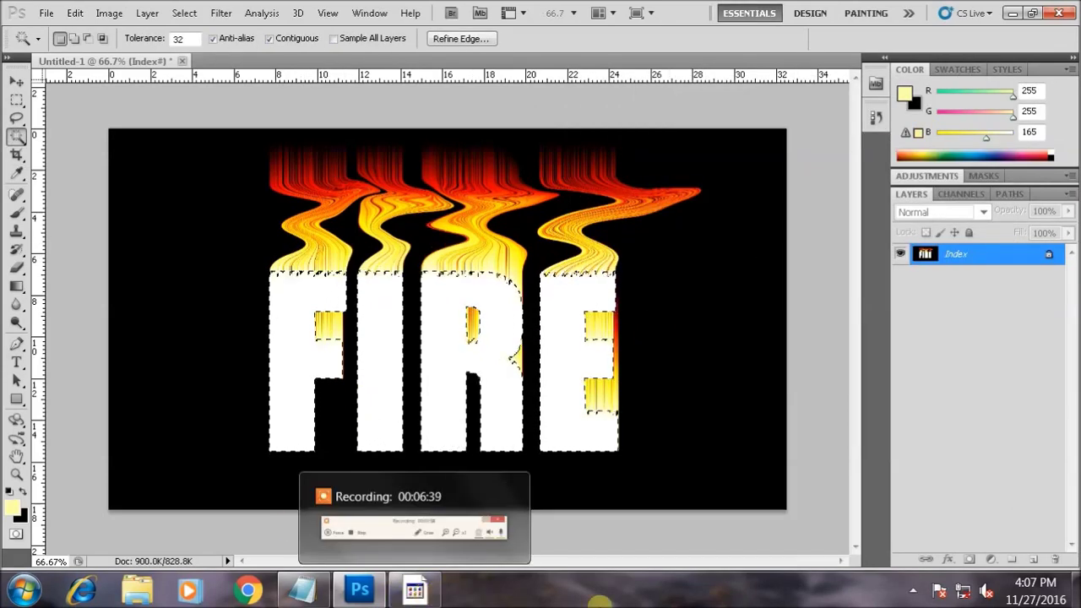
pyautogui.click(303, 590)
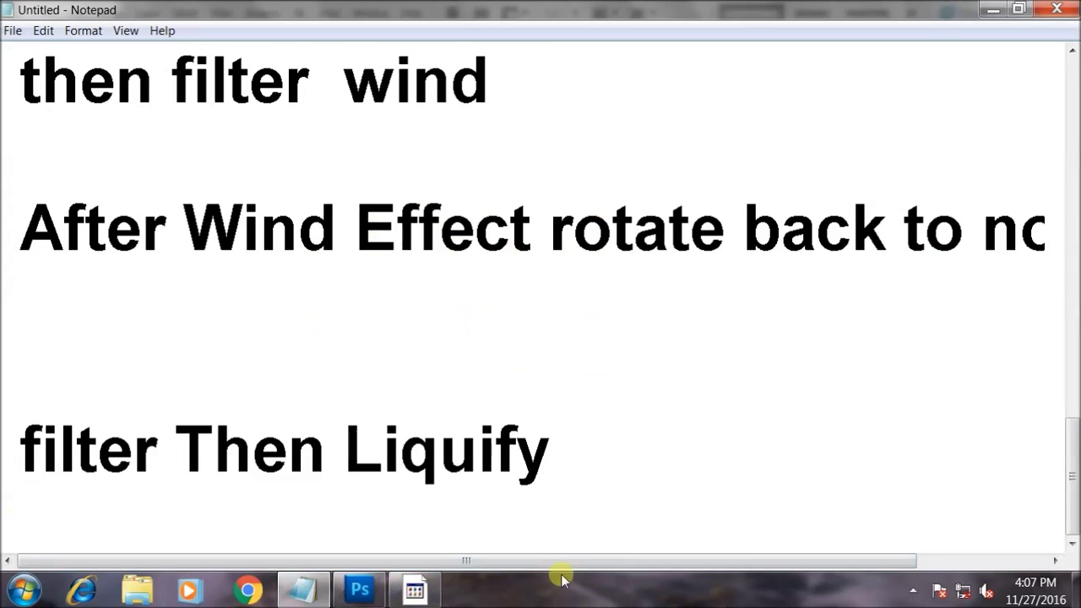
# Step: Add the note 'select fire with magic wand tool and color with any color you want', then return to Photoshop
pyautogui.press('Return')
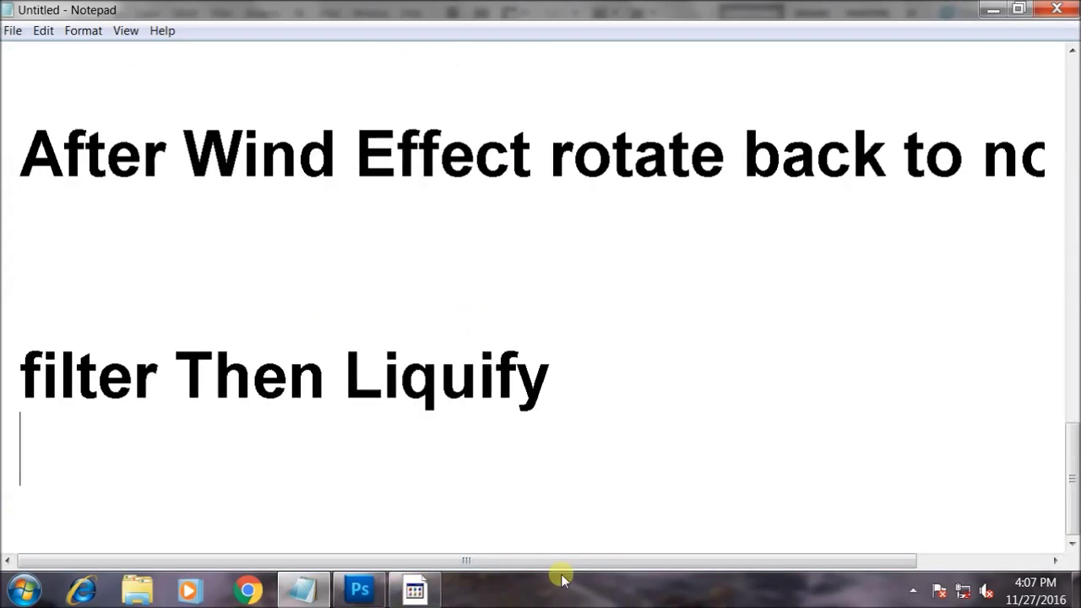
pyautogui.press('Return')
pyautogui.write('sele')
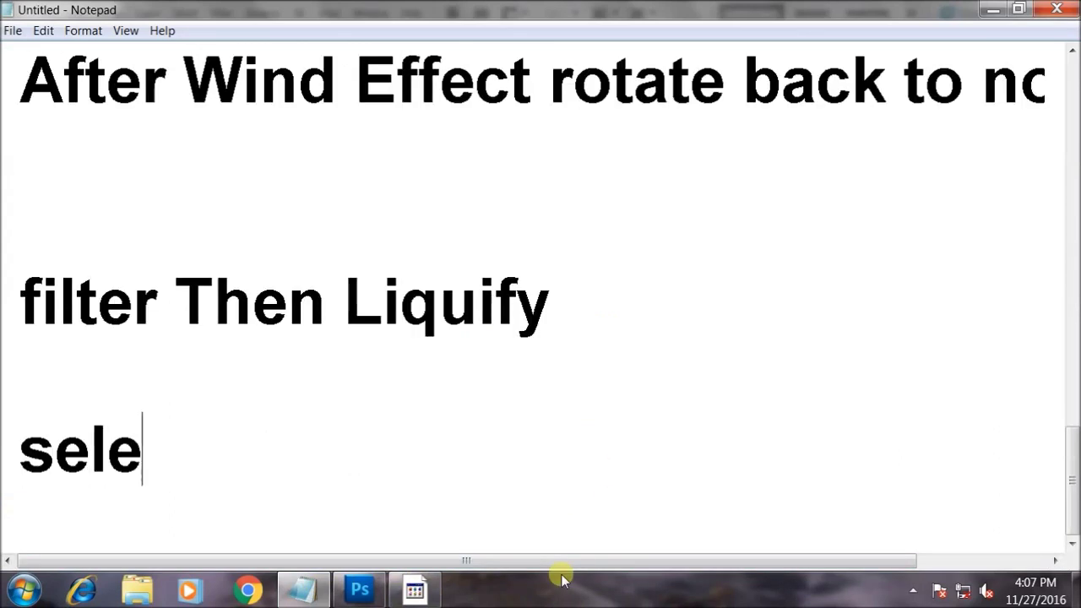
pyautogui.write('ct ')
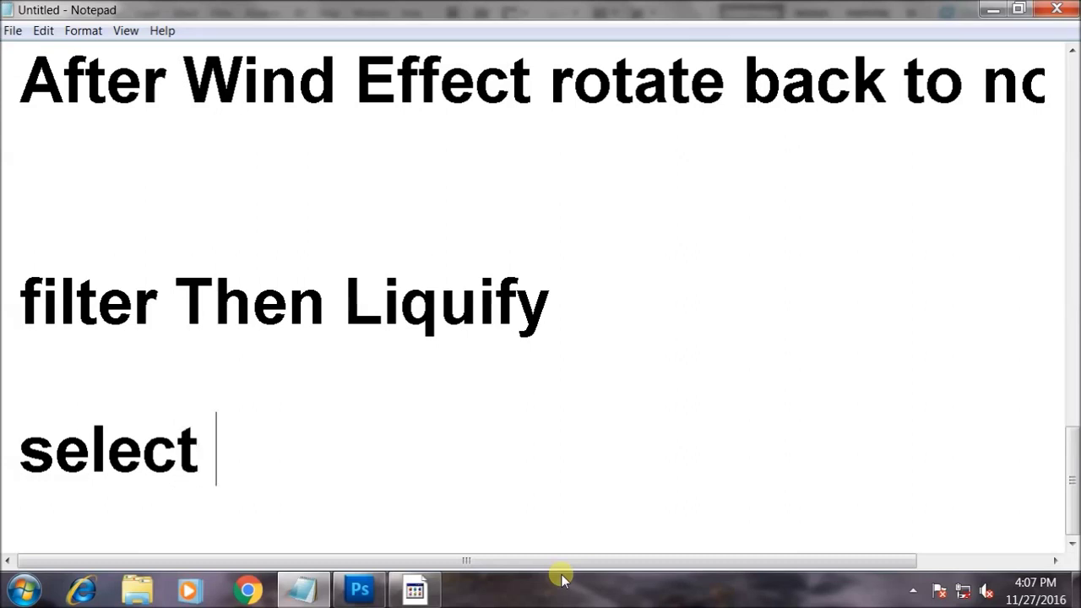
pyautogui.write('fire')
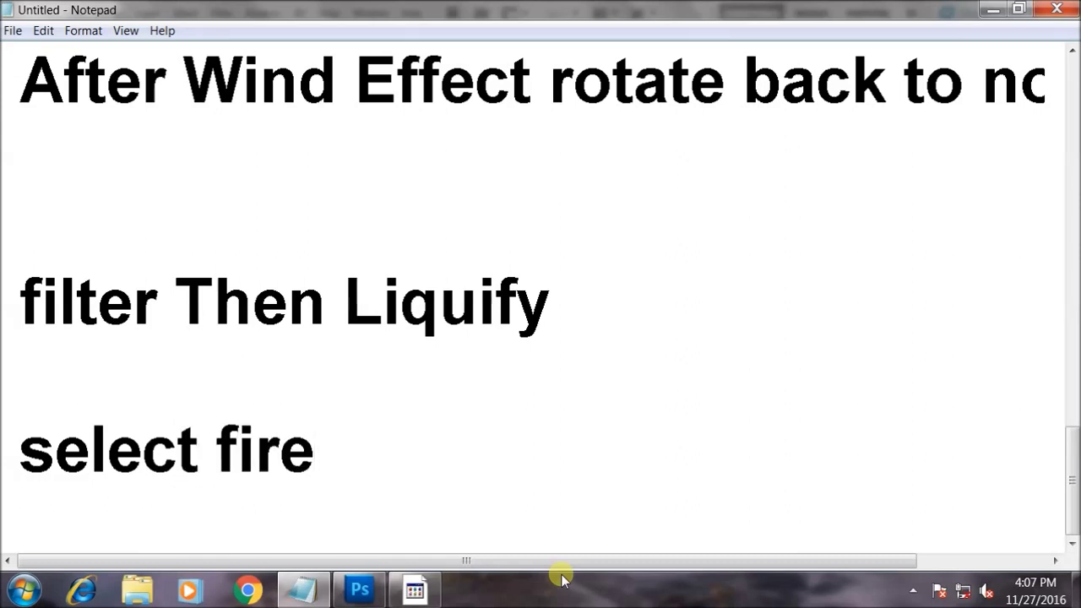
pyautogui.write(' with m')
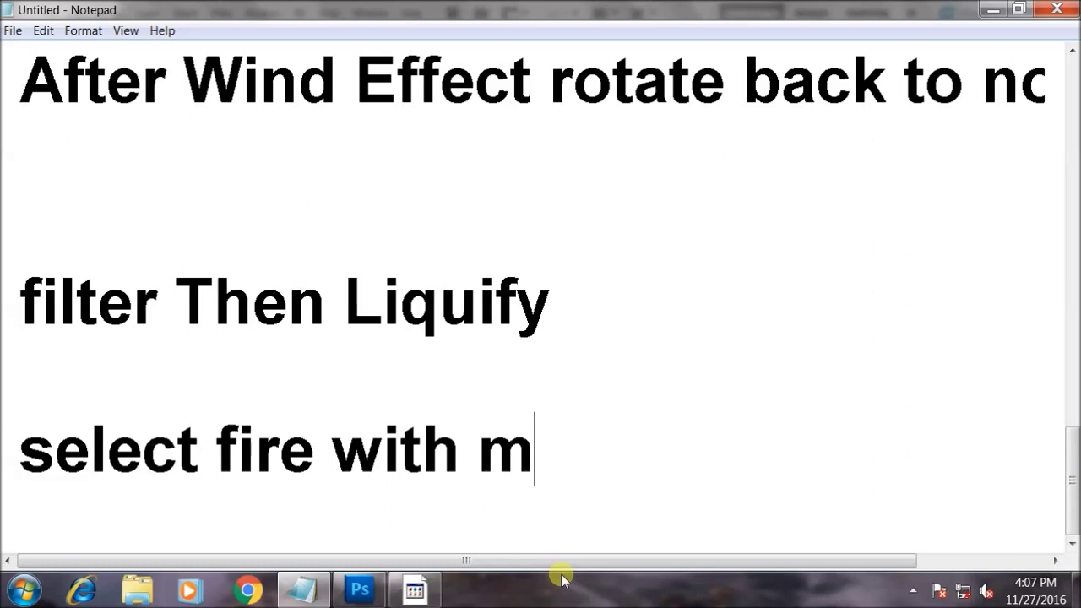
pyautogui.write('agib')
pyautogui.press('BackSpace')
pyautogui.write('c wan')
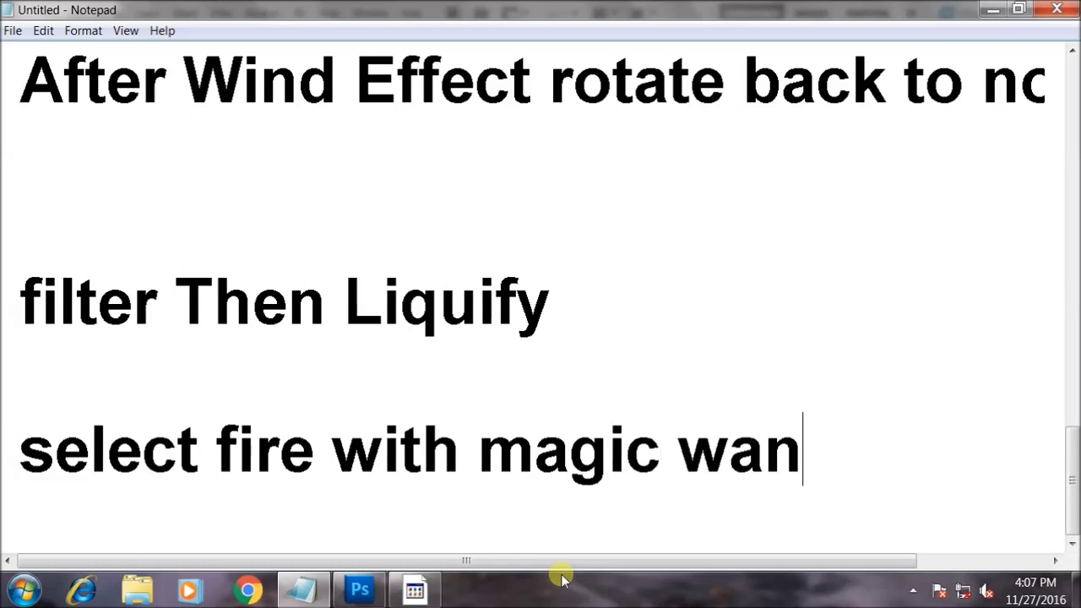
pyautogui.write('d tool and')
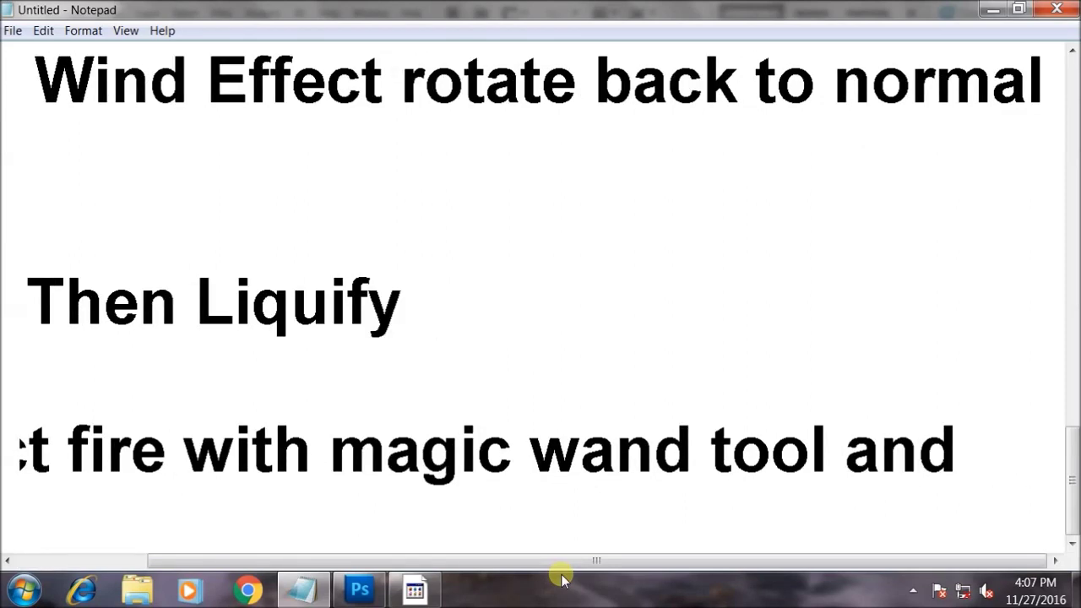
pyautogui.write('co')
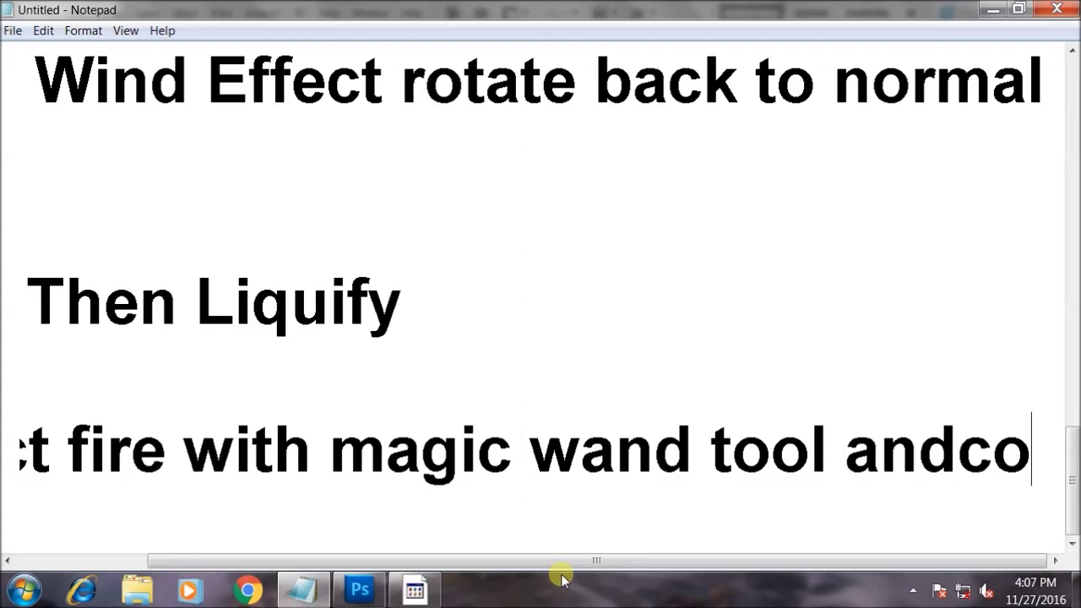
pyautogui.write('lor ')
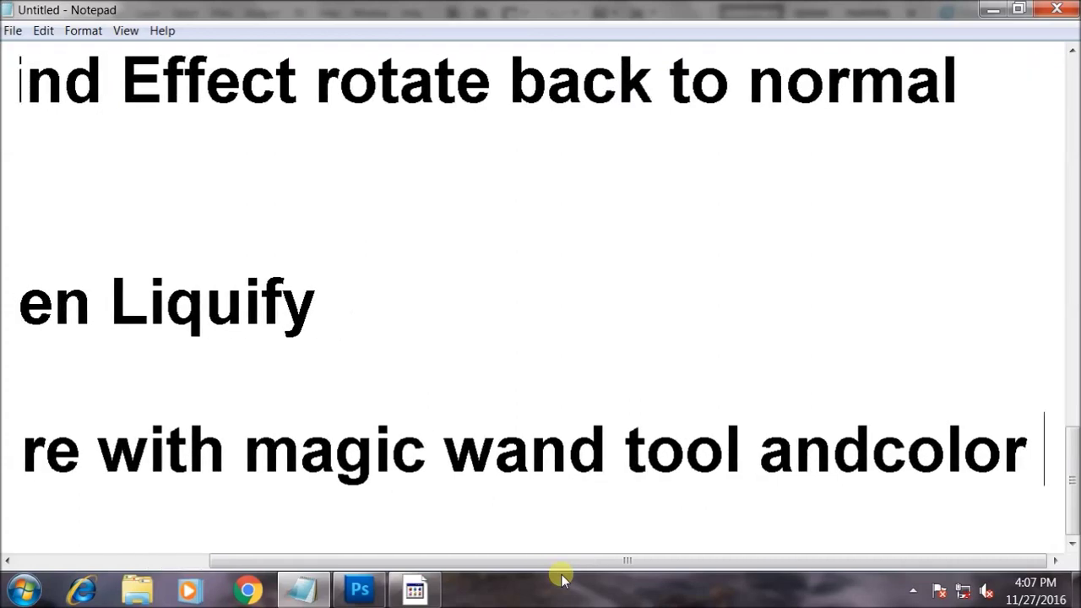
pyautogui.write('with any ')
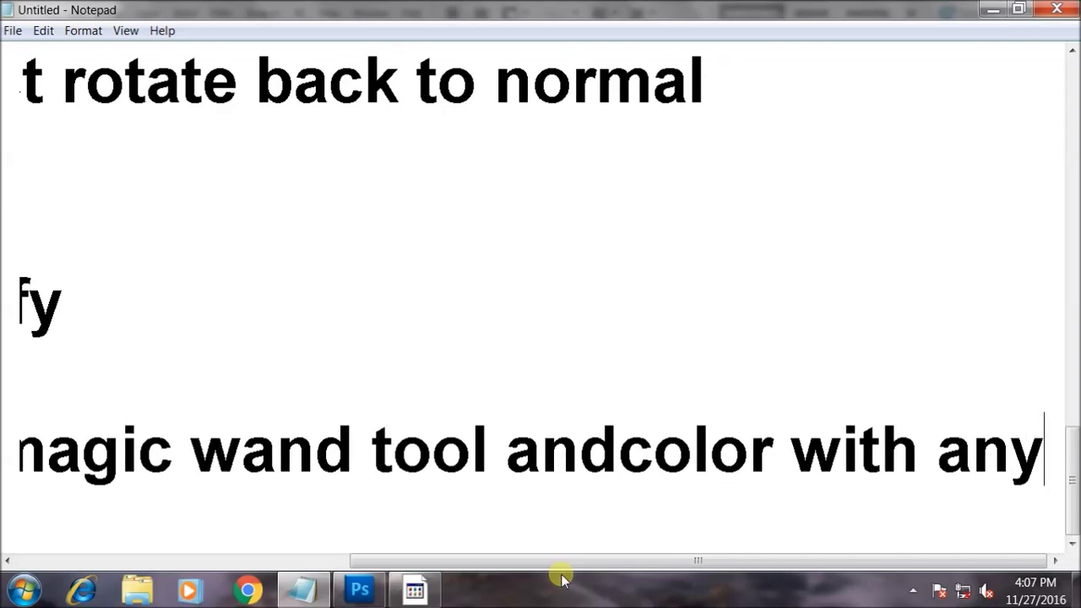
pyautogui.write('c')
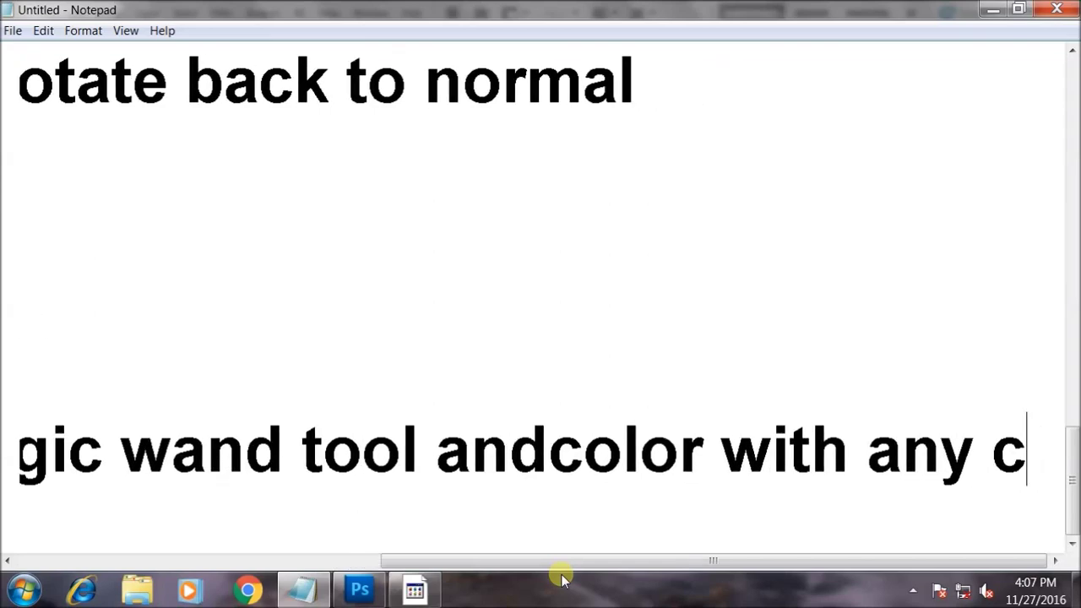
pyautogui.write('lolor ')
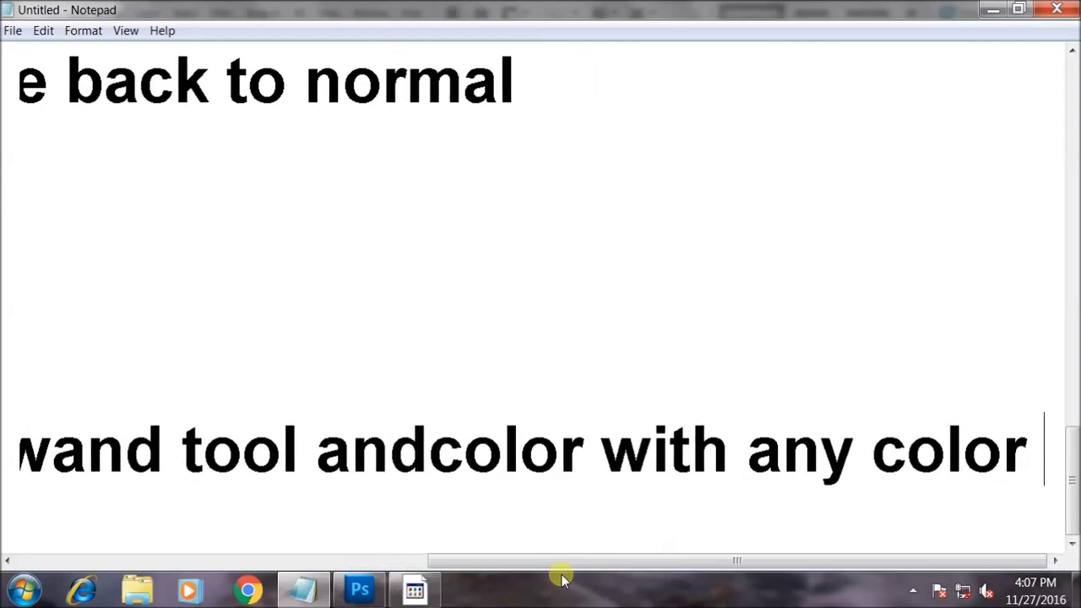
pyautogui.write('you want')
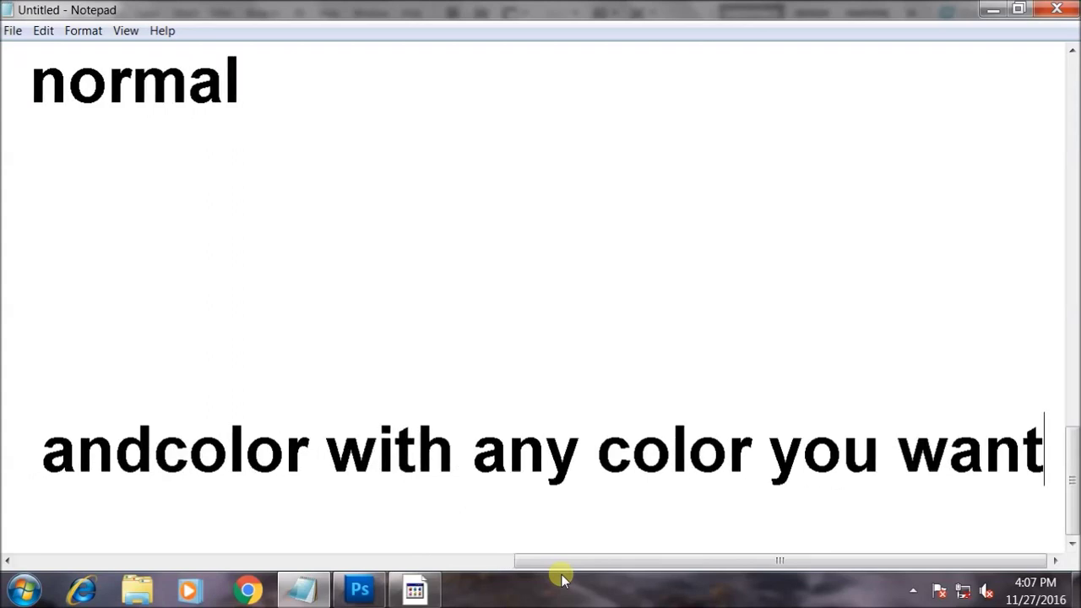
pyautogui.press('Return')
pyautogui.press('Return')
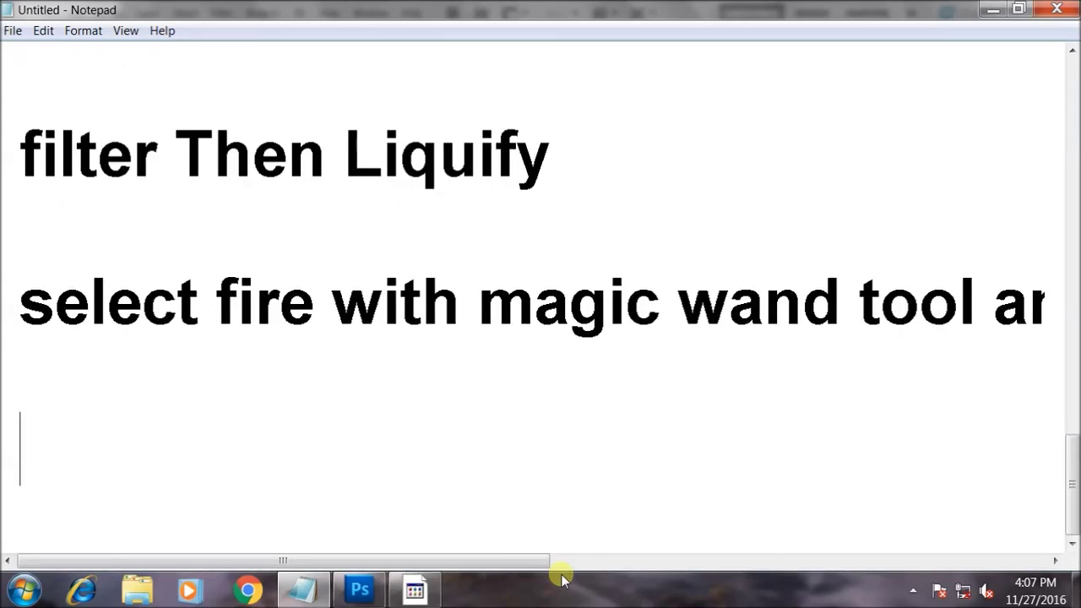
pyautogui.click(360, 589)
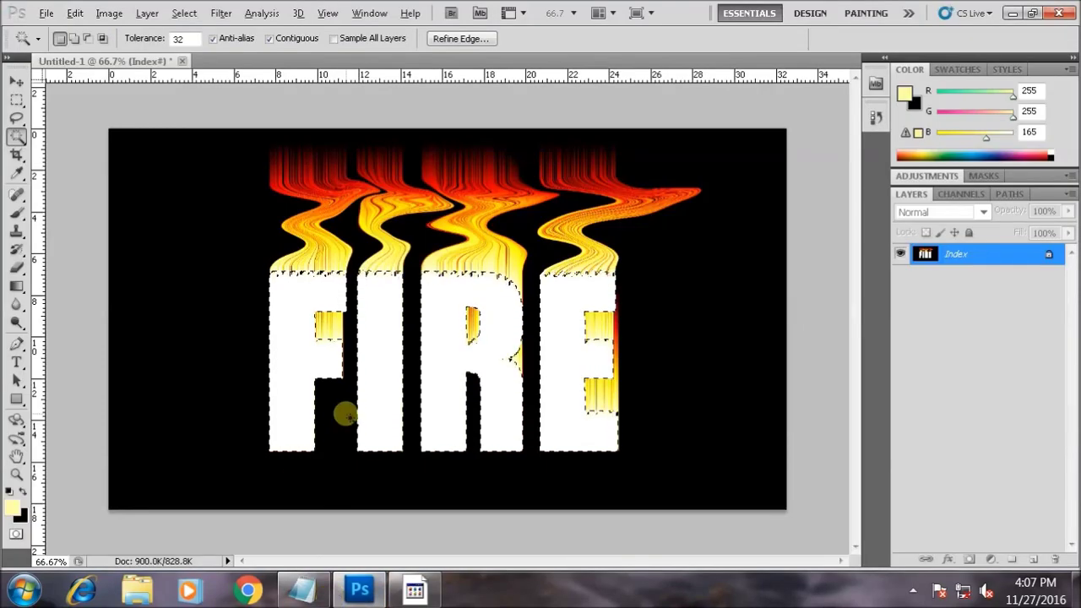
# Step: Set the foreground colour to a lighter orange, R244 G112 B60
pyautogui.hotkey('alt', 'BackSpace')
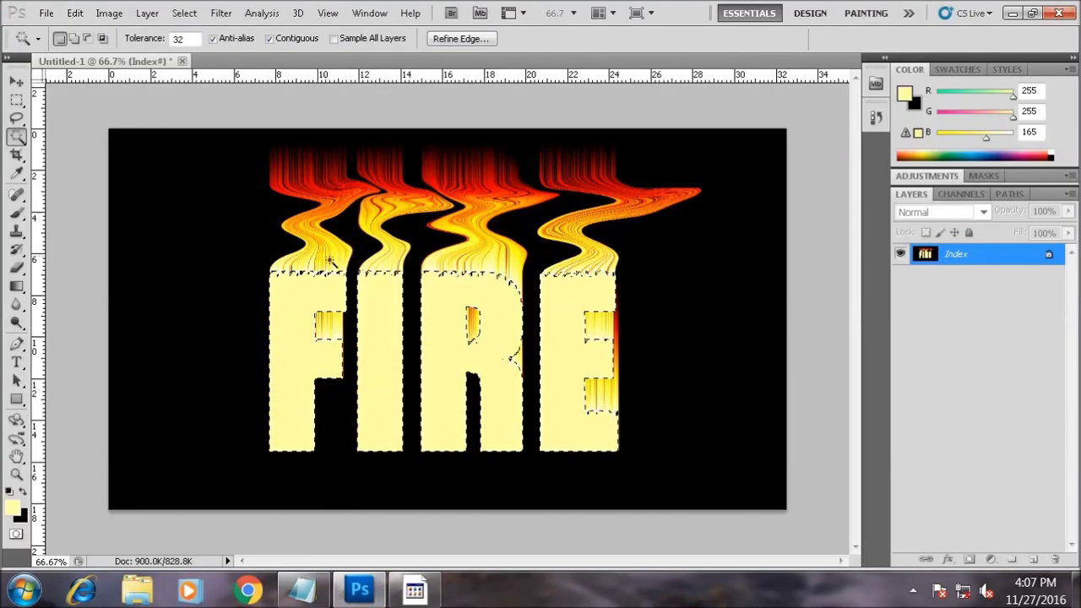
pyautogui.click(11, 507)
pyautogui.click(324, 194)
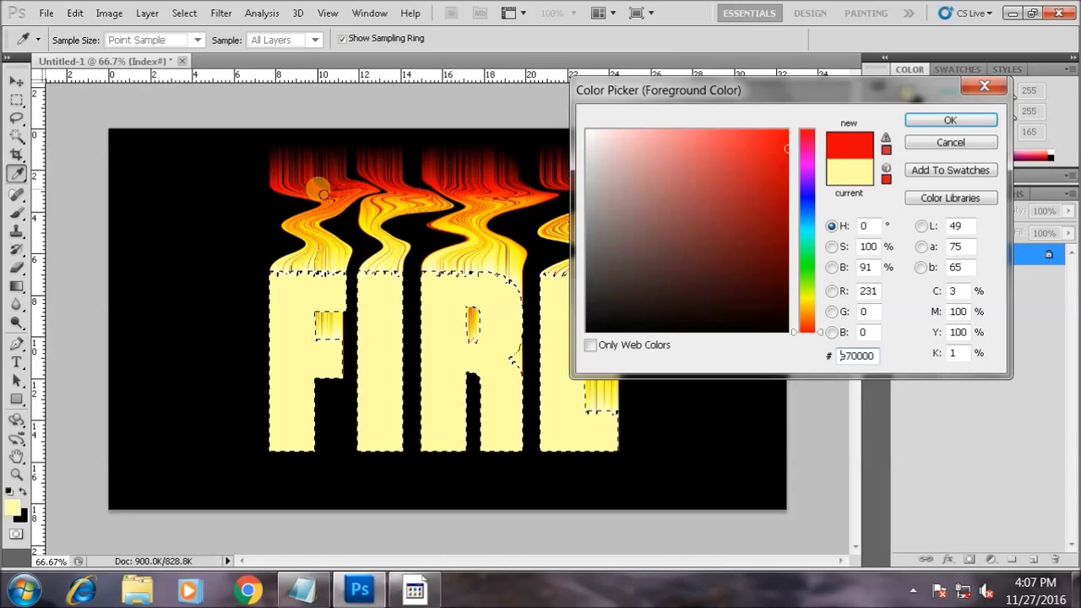
pyautogui.click(342, 190)
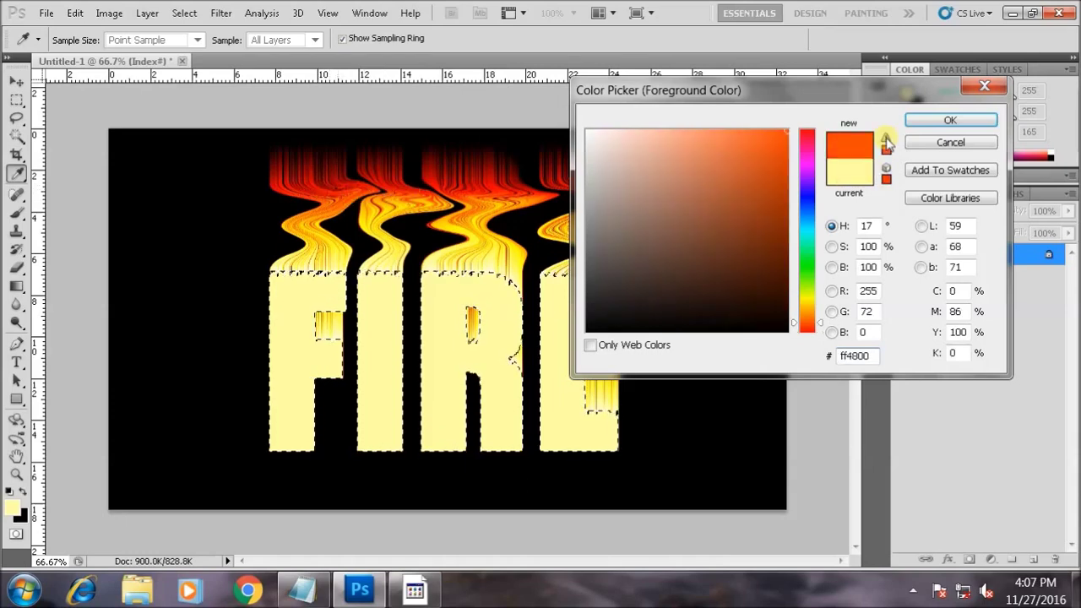
pyautogui.click(739, 138)
pyautogui.click(950, 120)
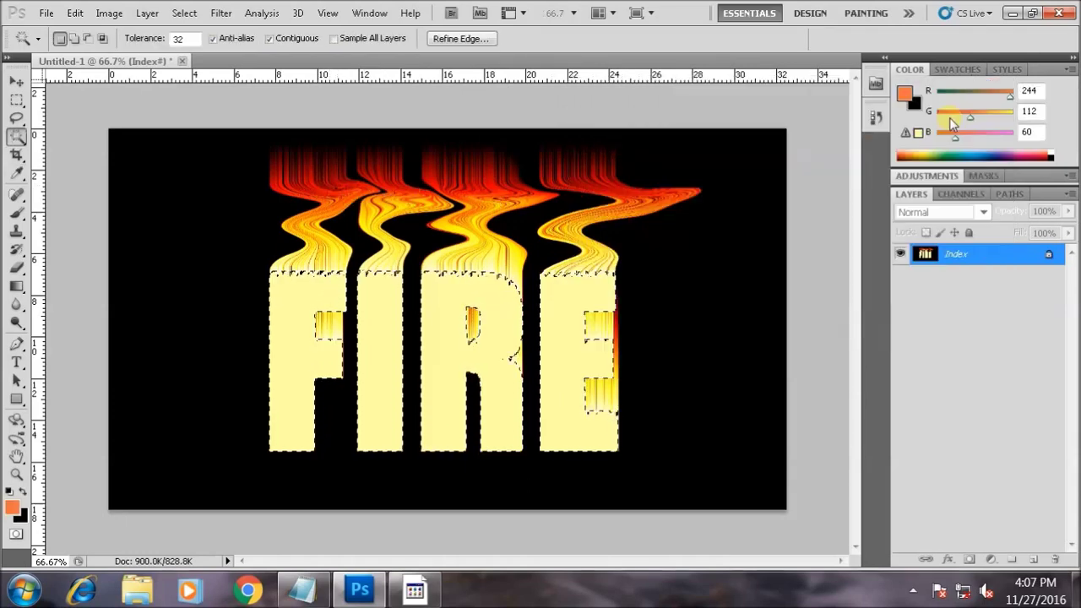
# Step: Fill the selected FIRE letters with that orange, deselect, and bring Notepad forward
pyautogui.hotkey('alt', 'BackSpace')
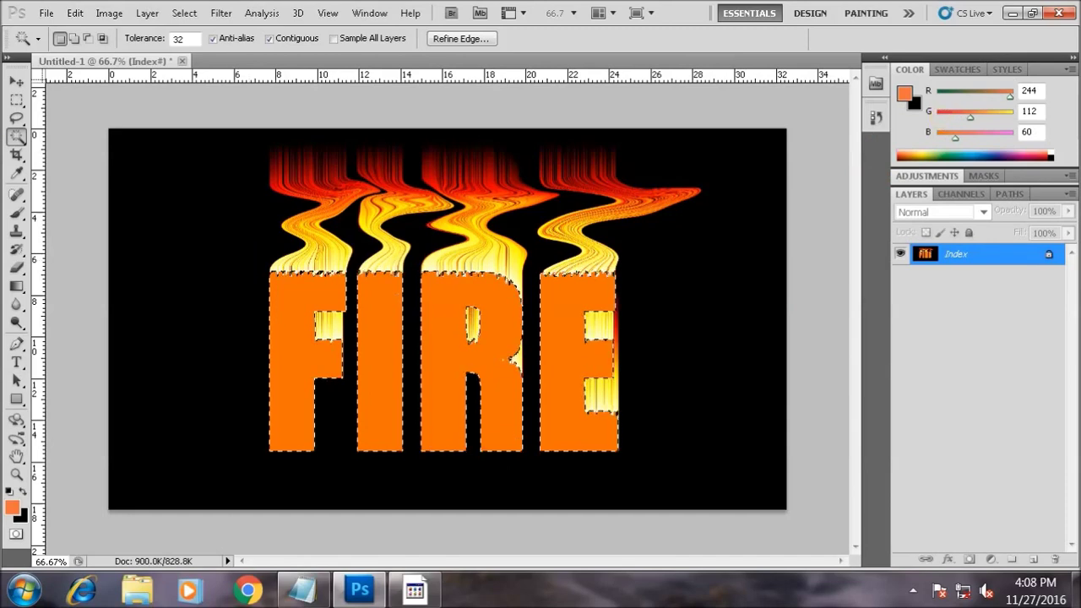
pyautogui.click(16, 81)
pyautogui.hotkey('ctrl', 'd')
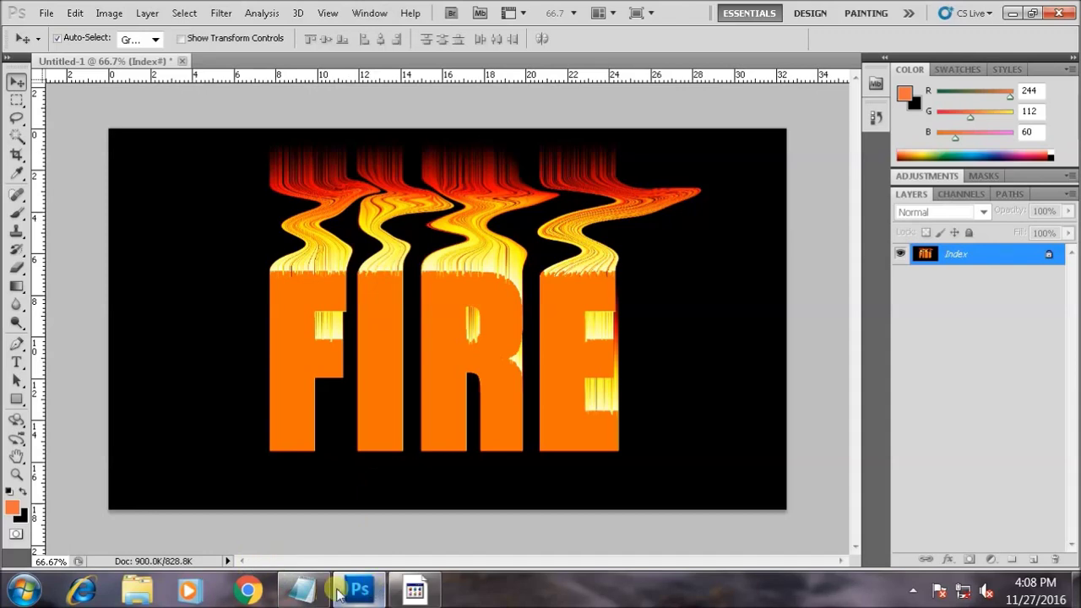
pyautogui.click(302, 589)
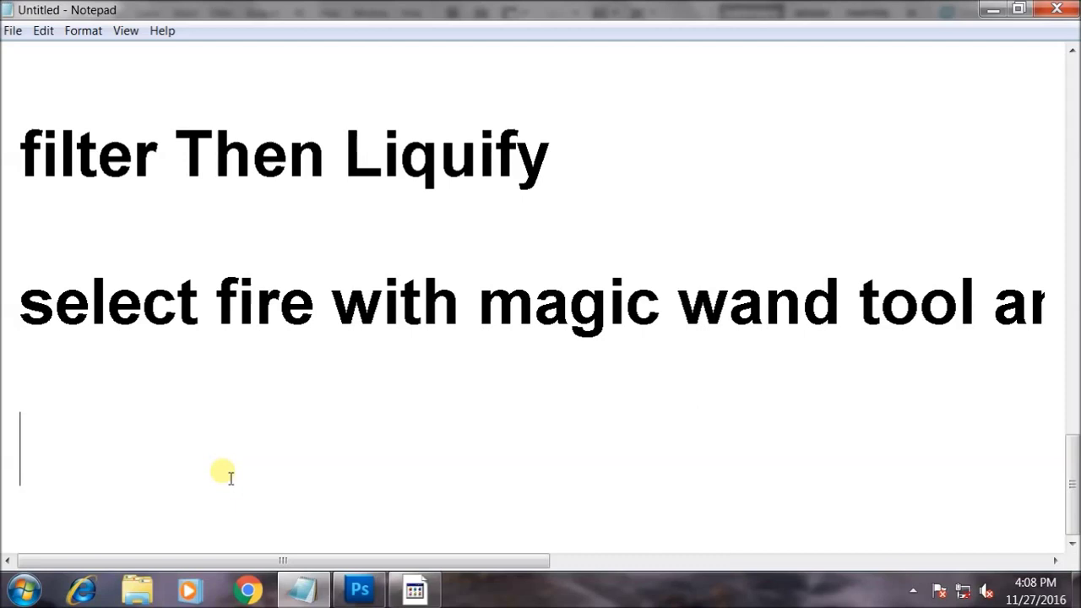
# Step: Add the note line 'using alt+ delete'
pyautogui.write('wuinf')
pyautogui.press('BackSpace')
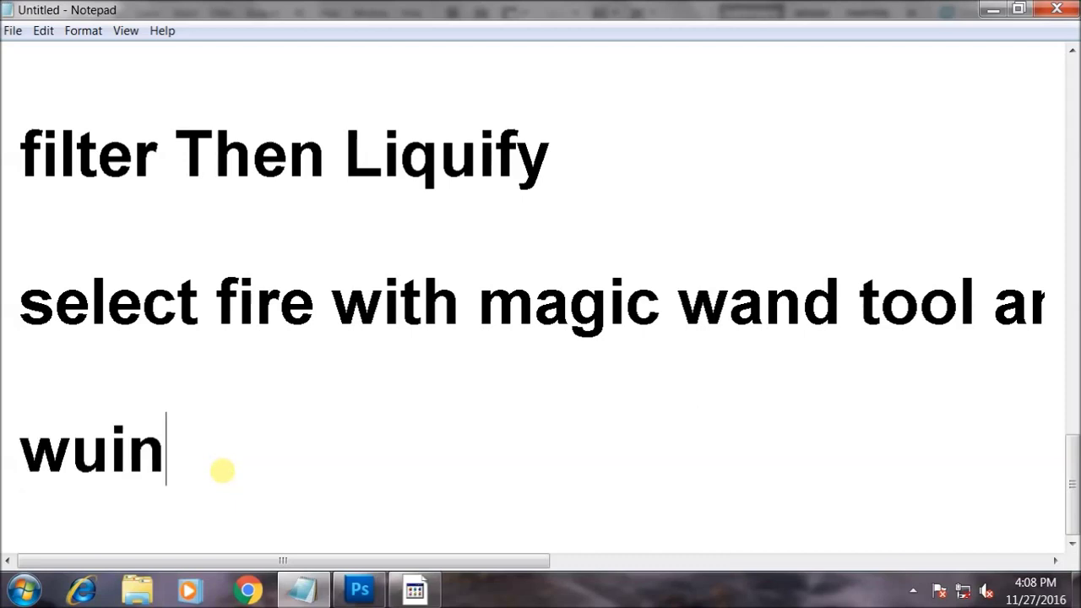
pyautogui.press('BackSpace')
pyautogui.press('BackSpace')
pyautogui.press('BackSpace')
pyautogui.press('BackSpace')
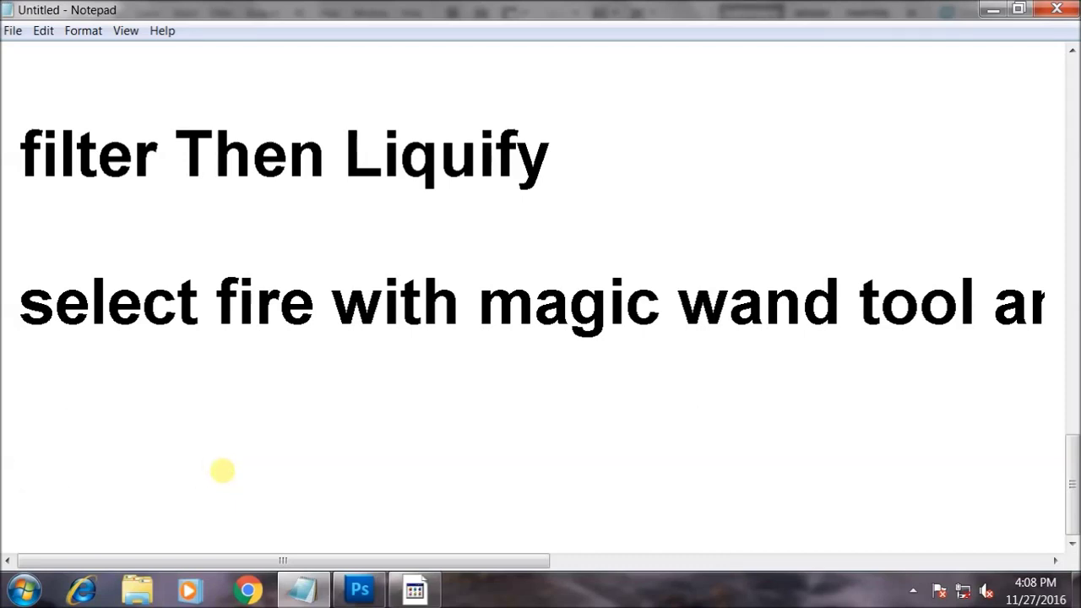
pyautogui.write('using al')
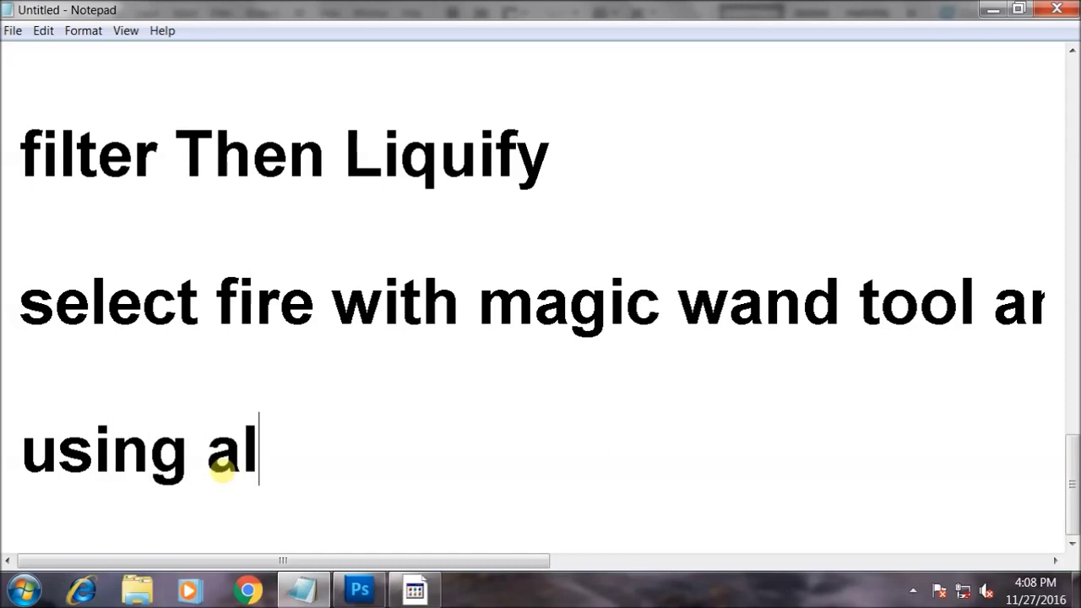
pyautogui.write('t')
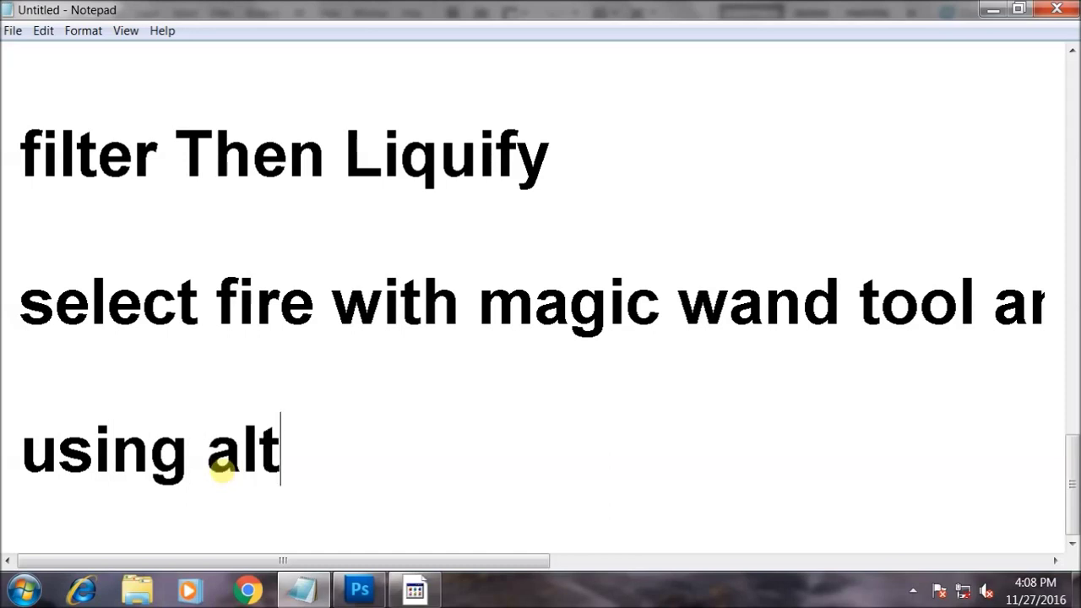
pyautogui.write('+ dele')
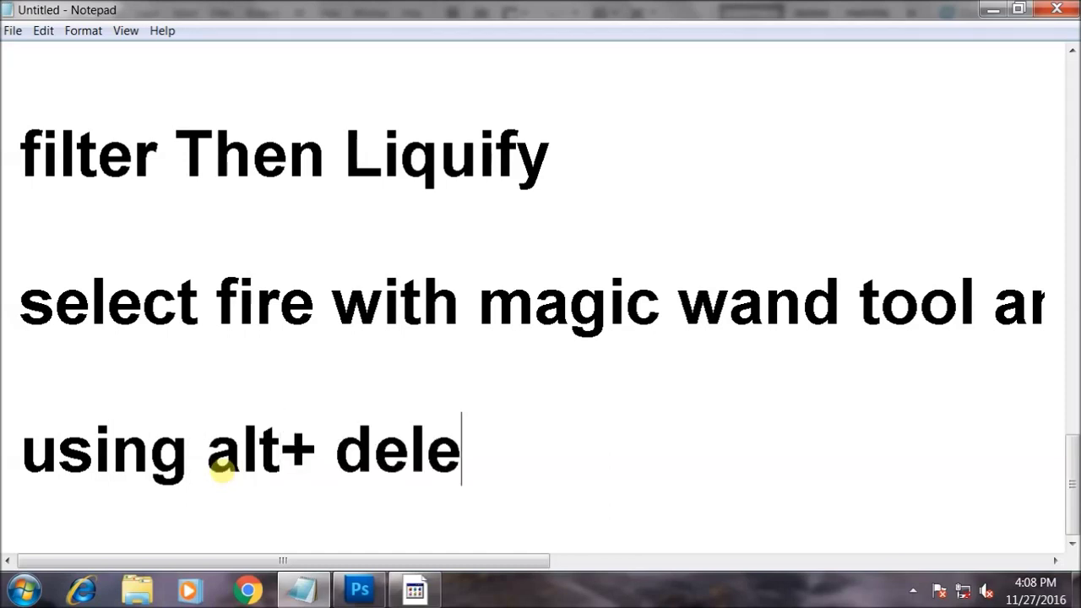
pyautogui.write('te')
pyautogui.press('Return')
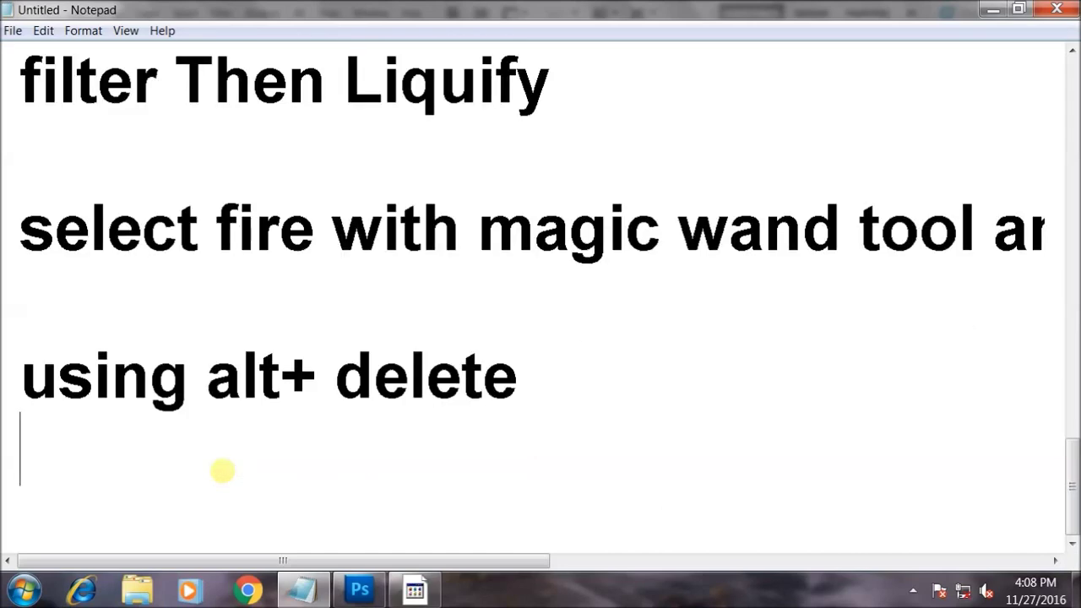
# Step: Add the next note line 'then image mode to RGB'
pyautogui.moveTo(302, 589)
pyautogui.click(299, 602)
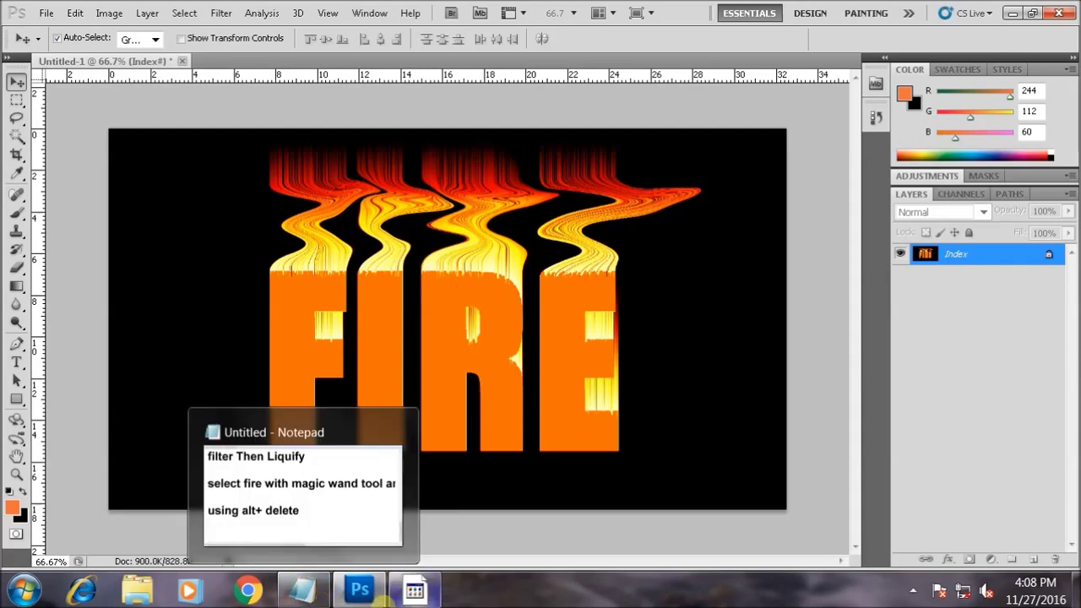
pyautogui.click(301, 594)
pyautogui.click(335, 517)
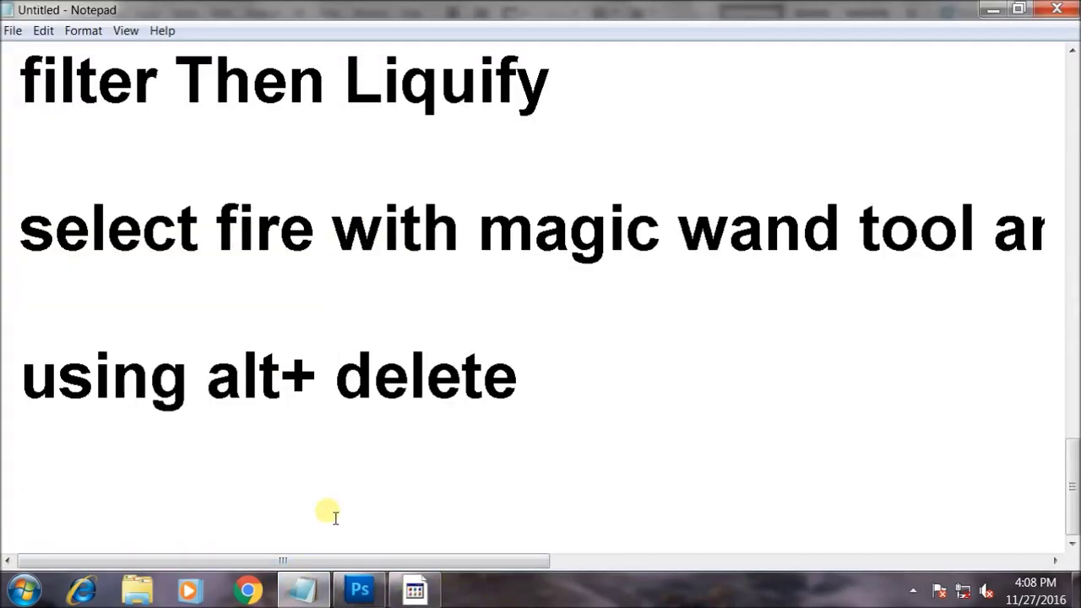
pyautogui.write('the')
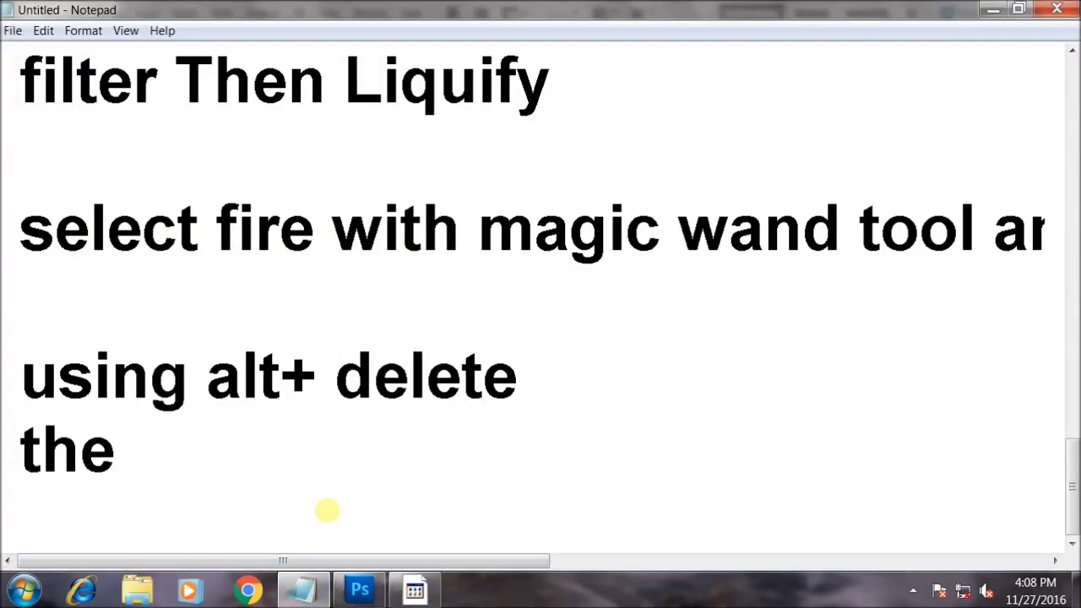
pyautogui.write('n im')
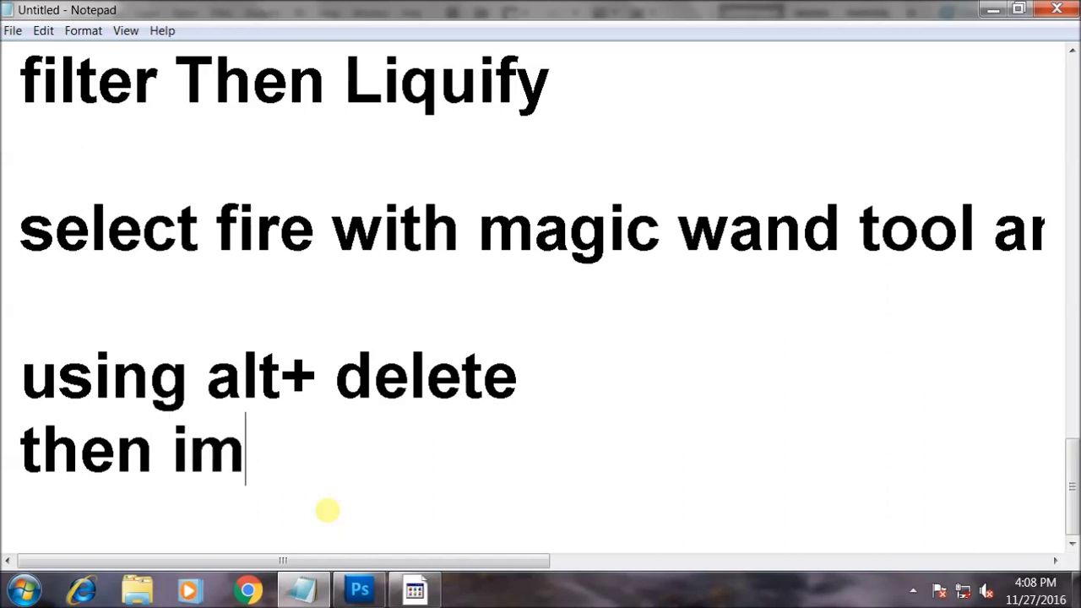
pyautogui.write('age mo')
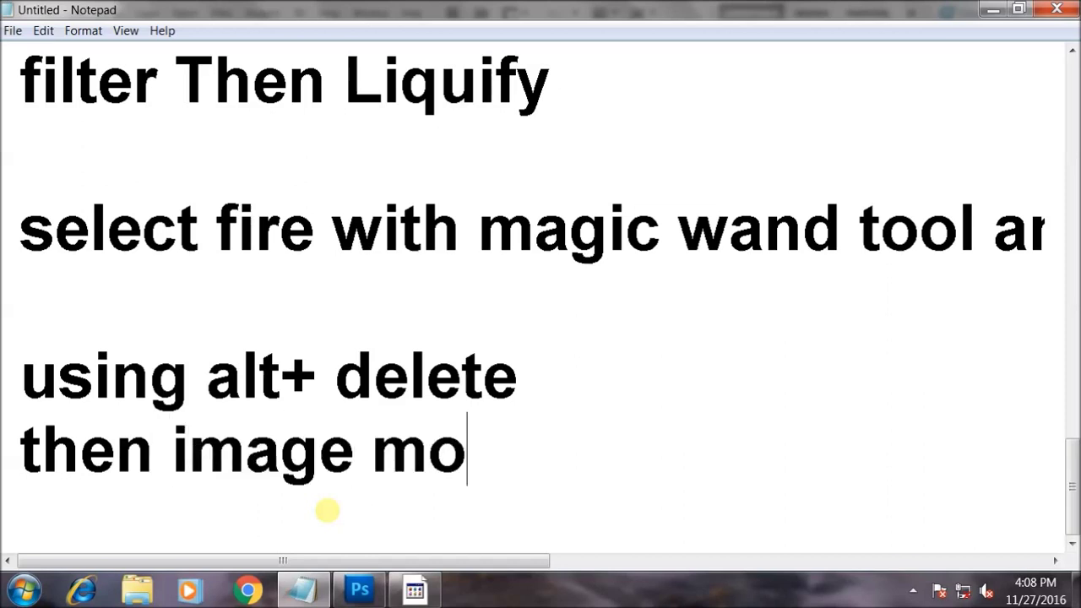
pyautogui.write('de')
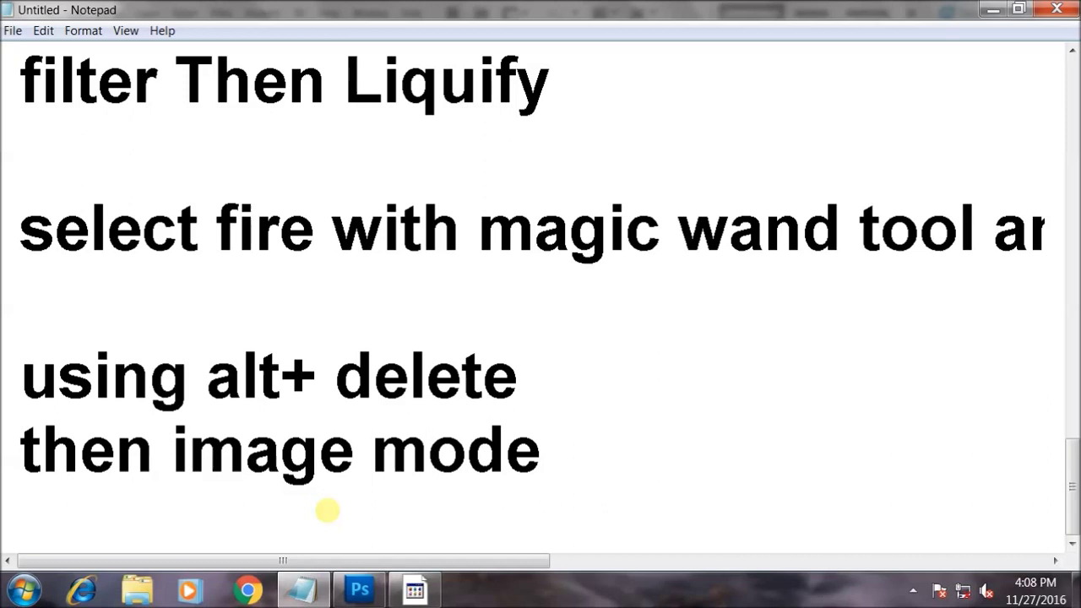
pyautogui.write('to RGB')
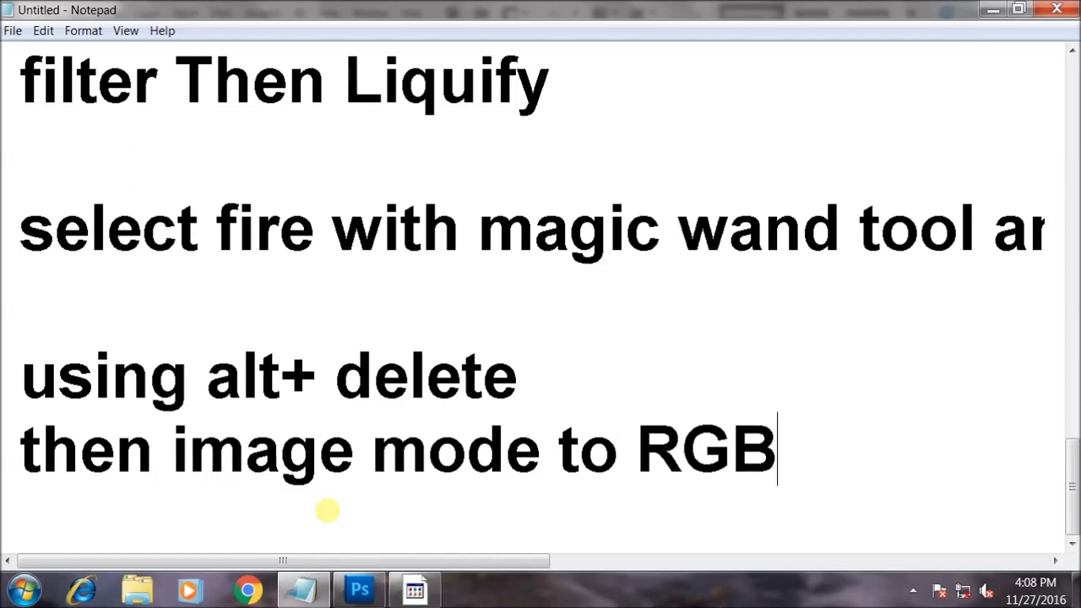
pyautogui.click(43, 31)
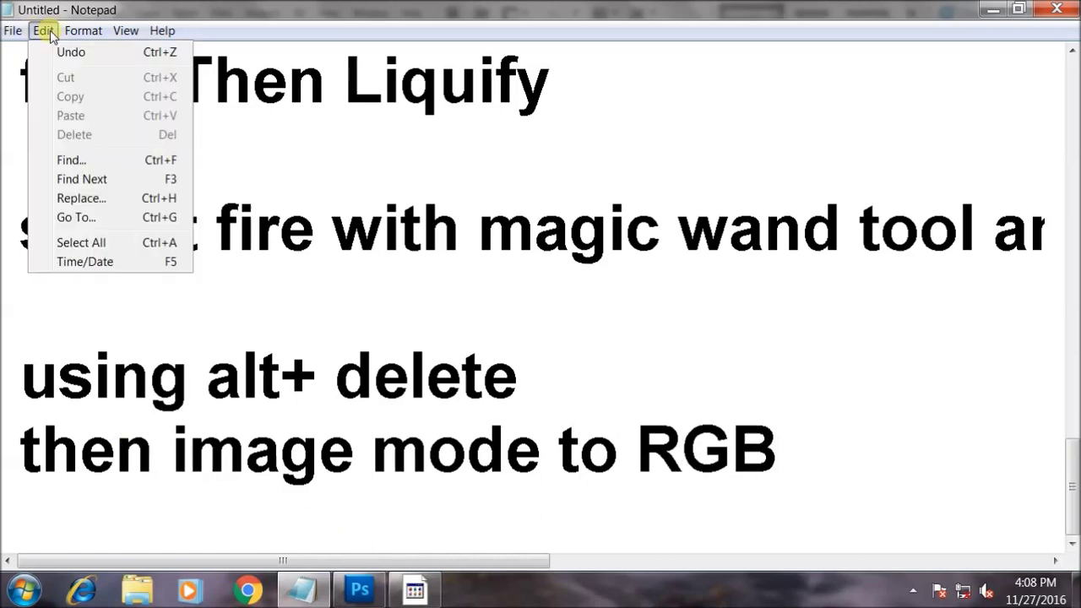
# Step: Change the FIRE image mode from Indexed Color to RGB Color via Image > Mode
pyautogui.click(991, 11)
pyautogui.click(107, 13)
pyautogui.moveTo(125, 32)
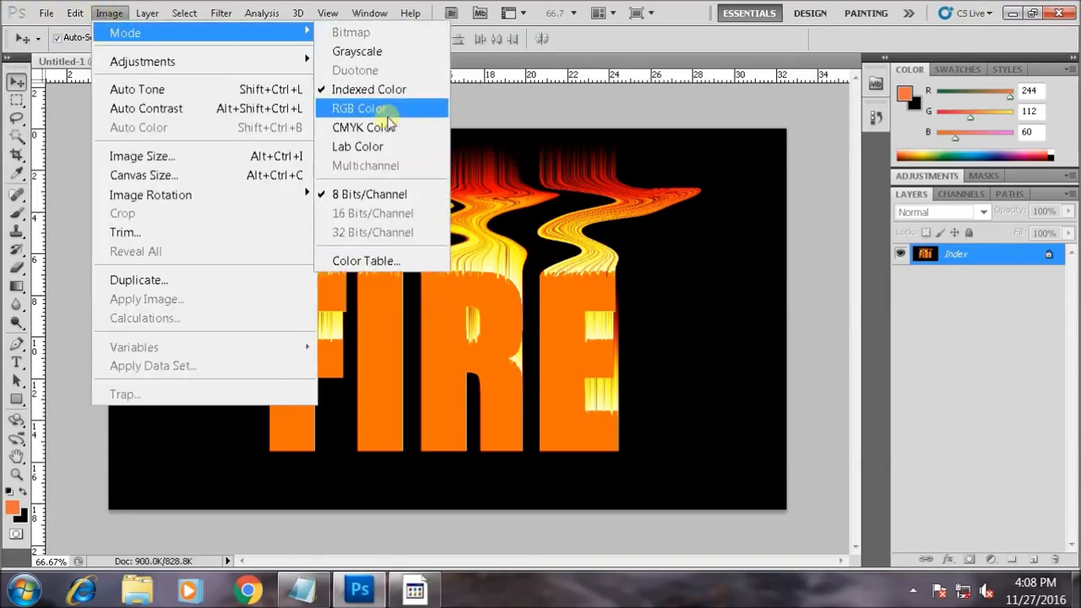
pyautogui.click(395, 108)
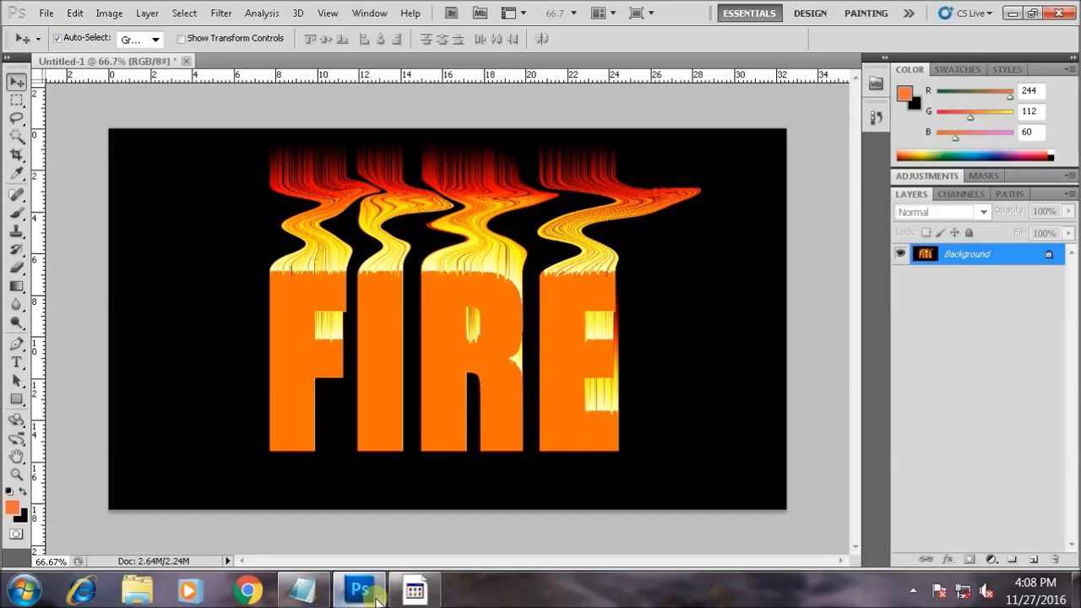
pyautogui.moveTo(301, 589)
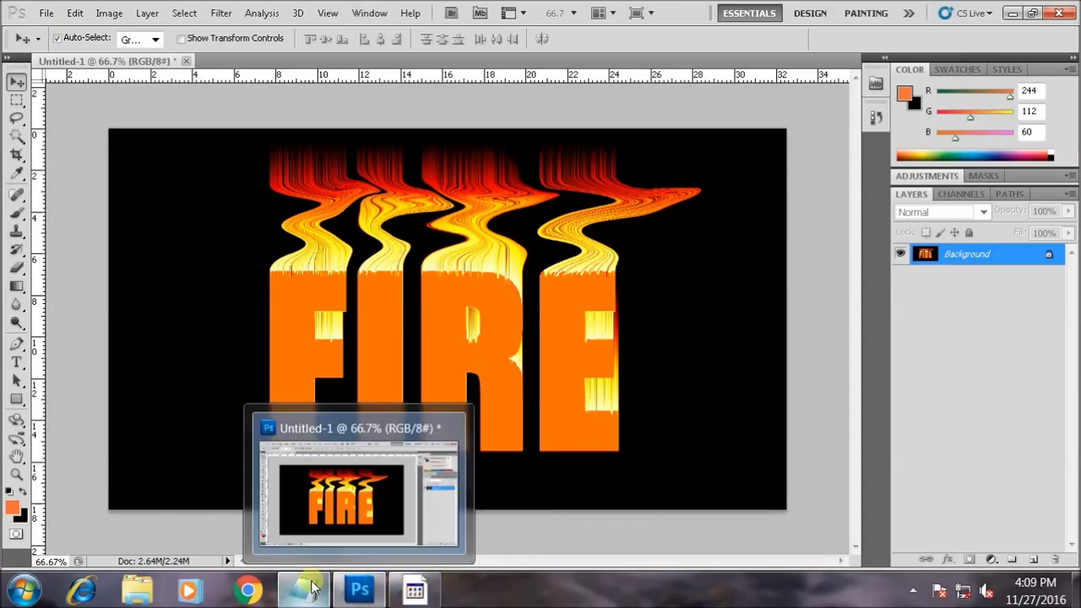
pyautogui.click(302, 589)
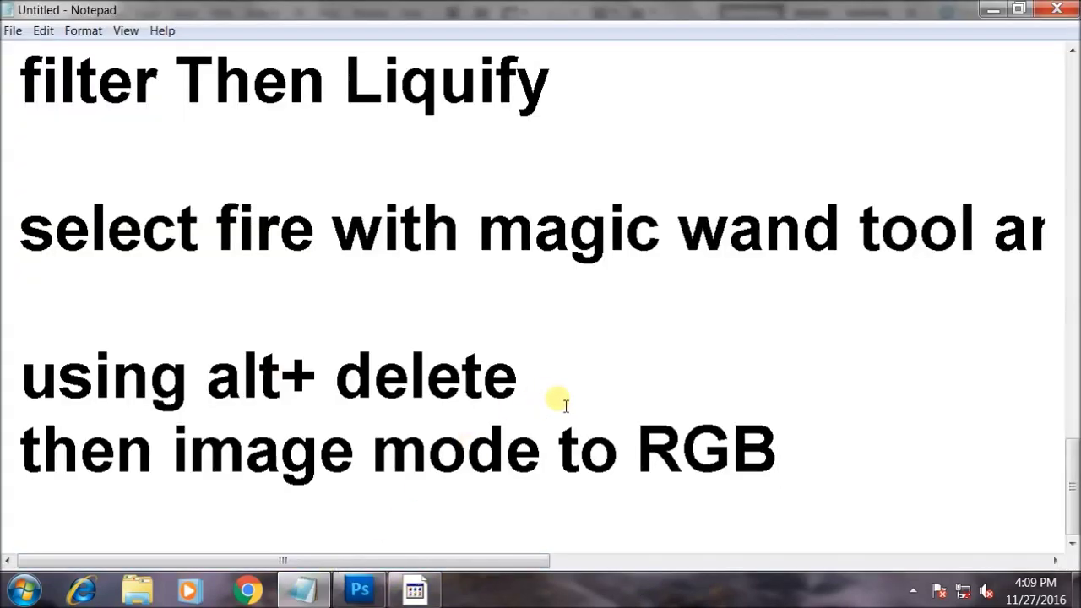
# Step: Add the note 'or fill gradient for more fire effect', then switch back to Photoshop
pyautogui.press('Return')
pyautogui.press('Return')
pyautogui.write('p')
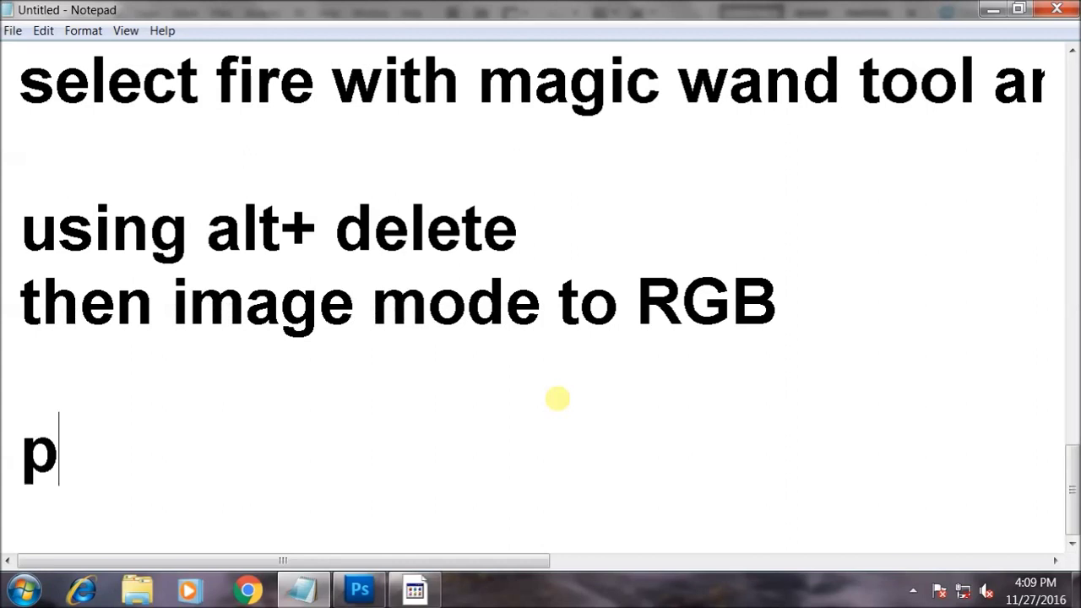
pyautogui.write('r')
pyautogui.press('BackSpace')
pyautogui.press('BackSpace')
pyautogui.write('or fill ')
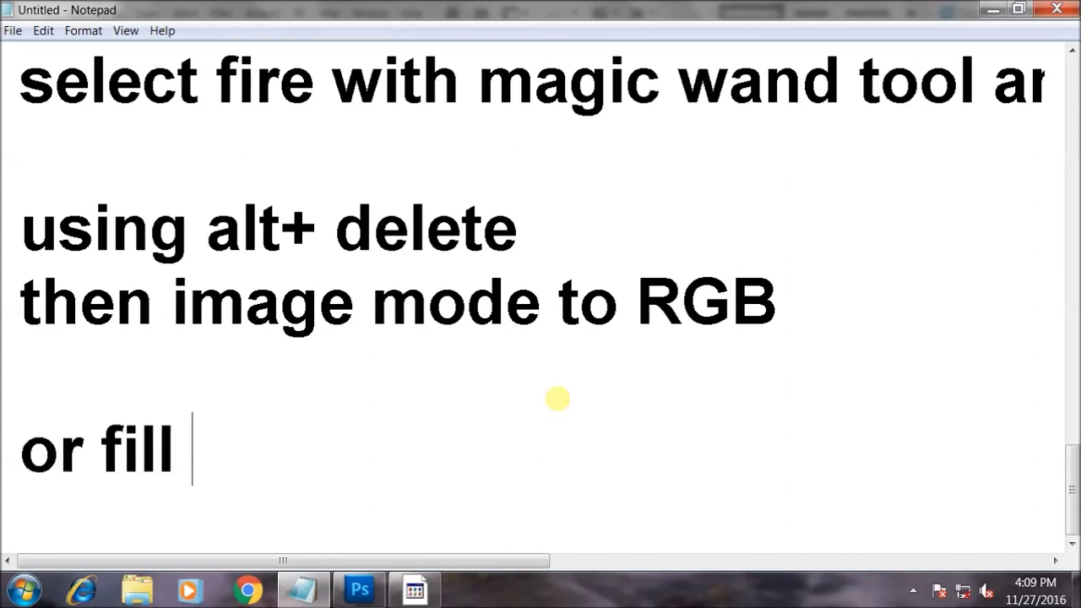
pyautogui.write('gradien')
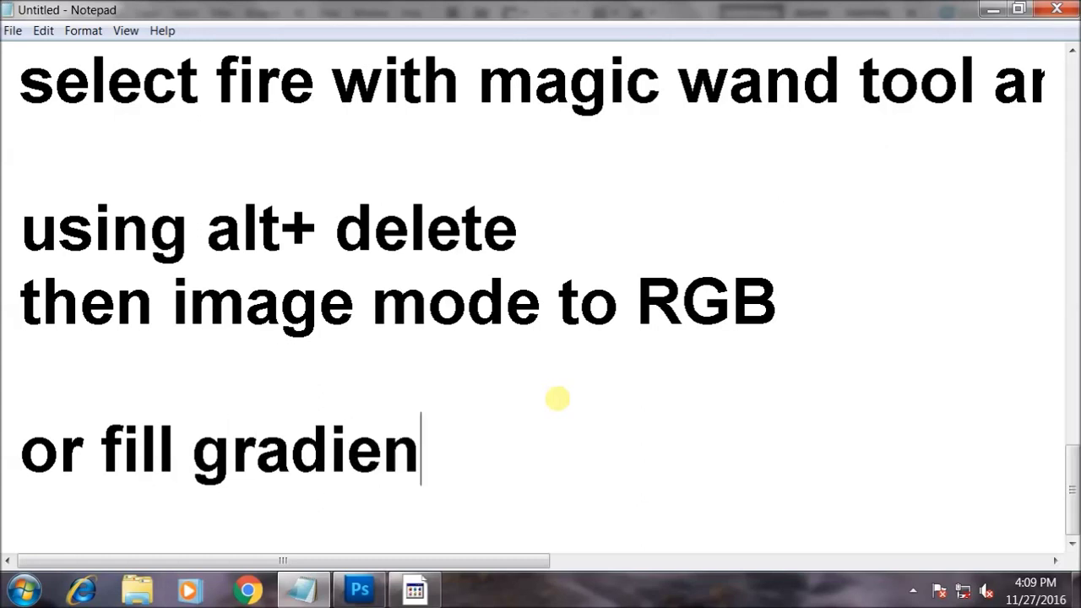
pyautogui.write('t')
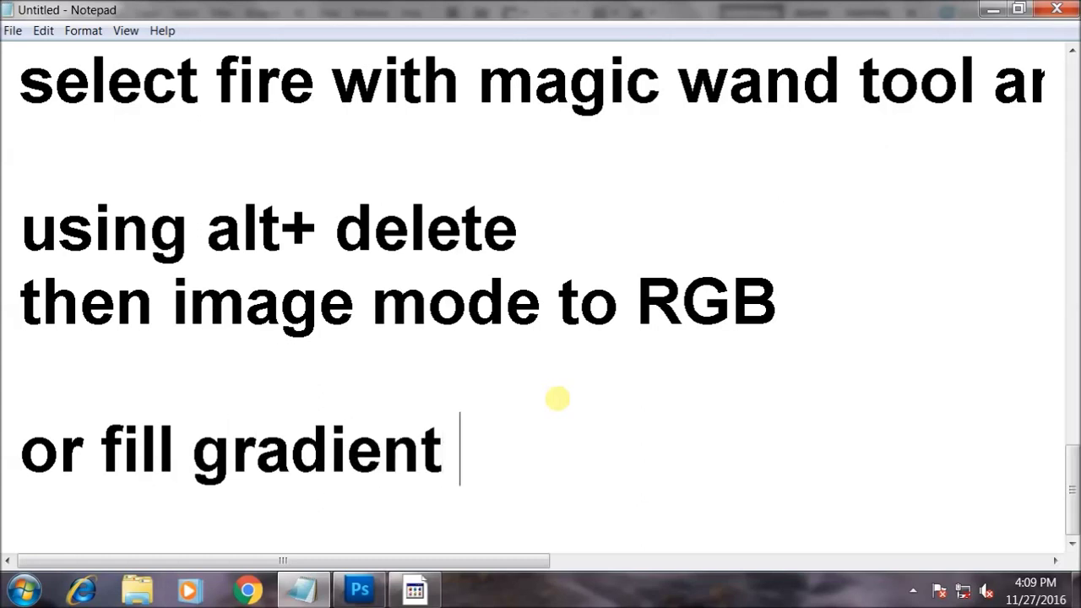
pyautogui.write(' for more')
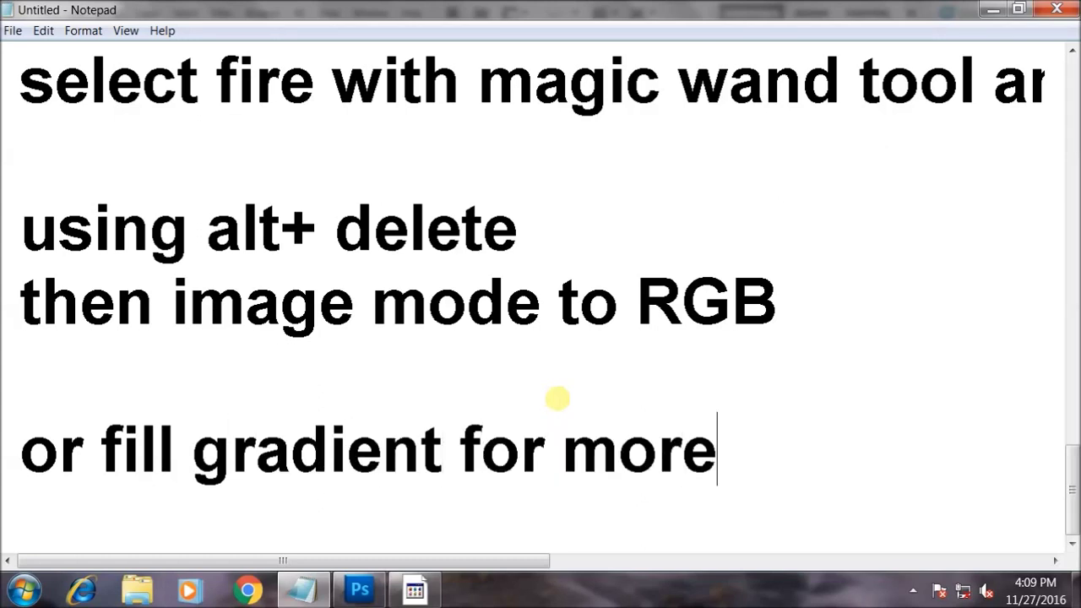
pyautogui.write(' fire e')
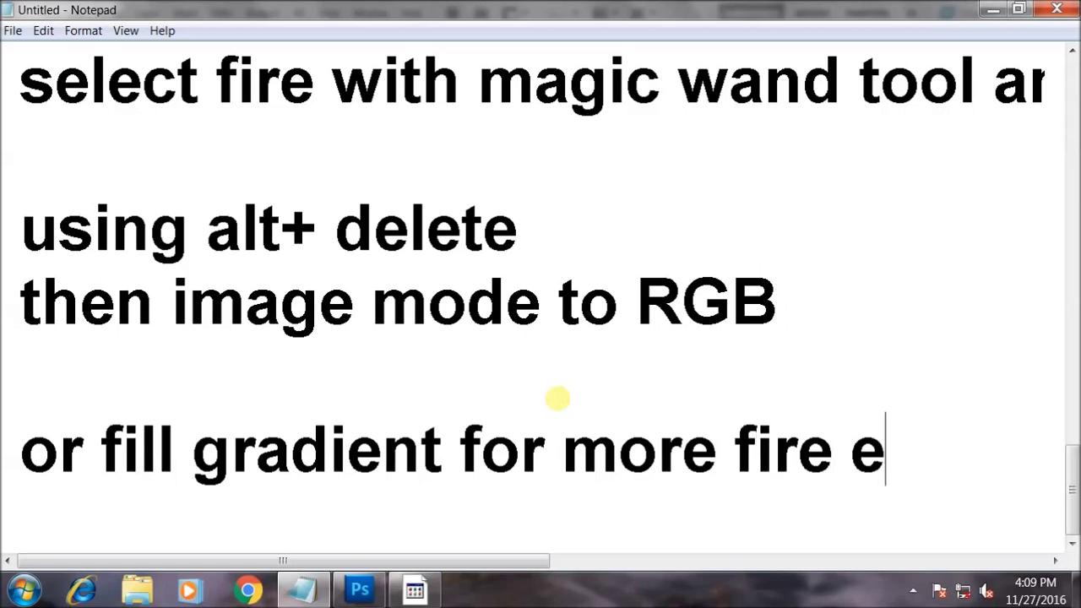
pyautogui.write('ffect')
pyautogui.press('Return')
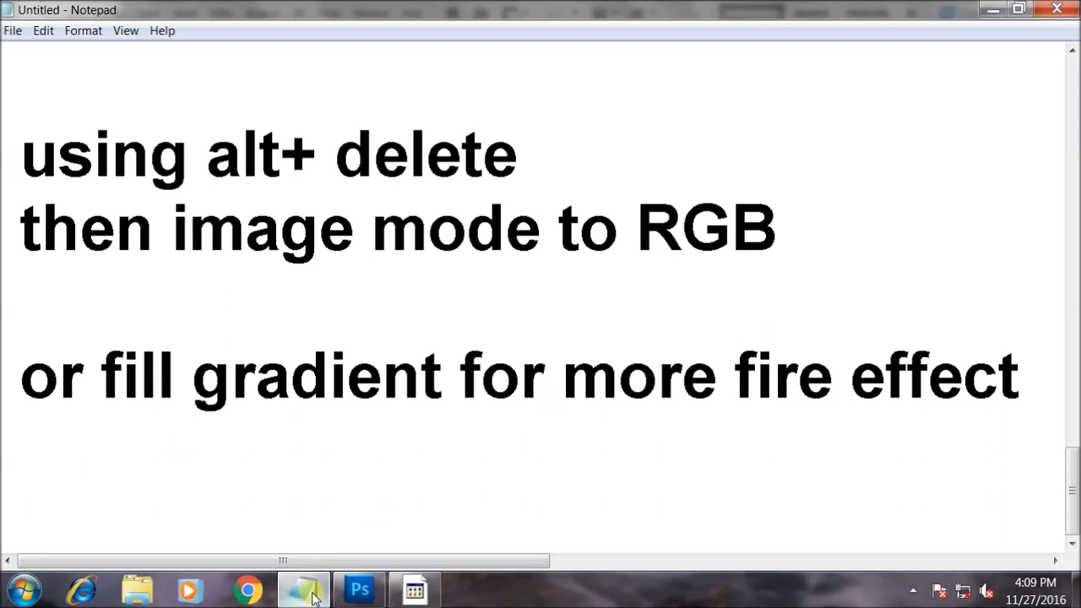
pyautogui.click(302, 589)
# Step: Select the letters F, I, R and E with the Magic Wand
pyautogui.press('w')
pyautogui.click(288, 368)
pyautogui.keyDown('shift'); pyautogui.click(392, 371); pyautogui.keyUp('shift')
pyautogui.keyDown('shift'); pyautogui.click(459, 385); pyautogui.keyUp('shift')
pyautogui.keyDown('shift'); pyautogui.click(560, 386); pyautogui.keyUp('shift')
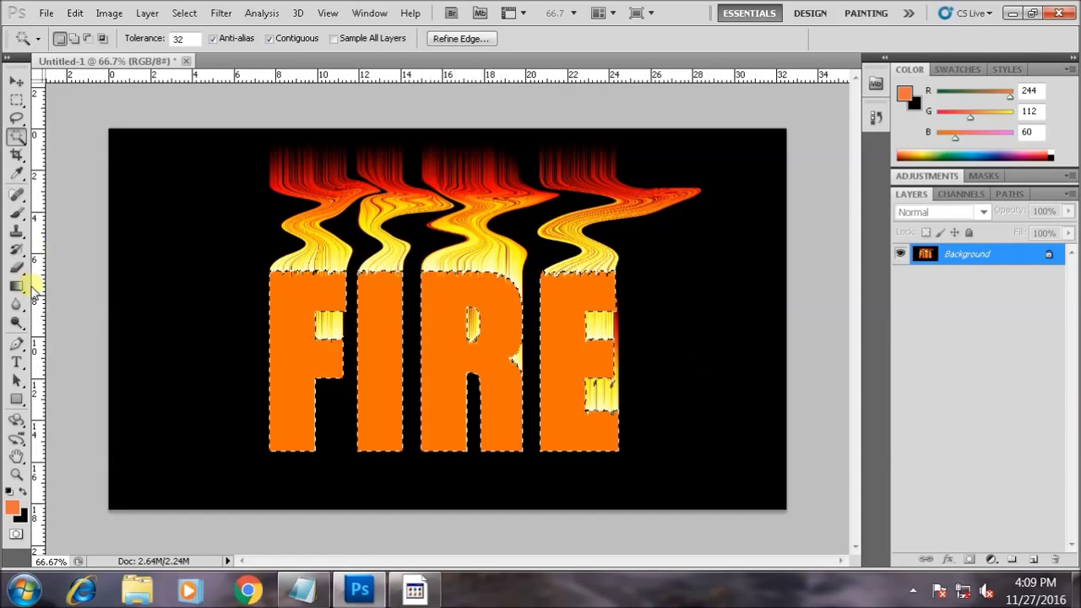
# Step: Set up an orange-to-pale-yellow gradient in the Gradient Editor
pyautogui.click(17, 285)
pyautogui.click(87, 42)
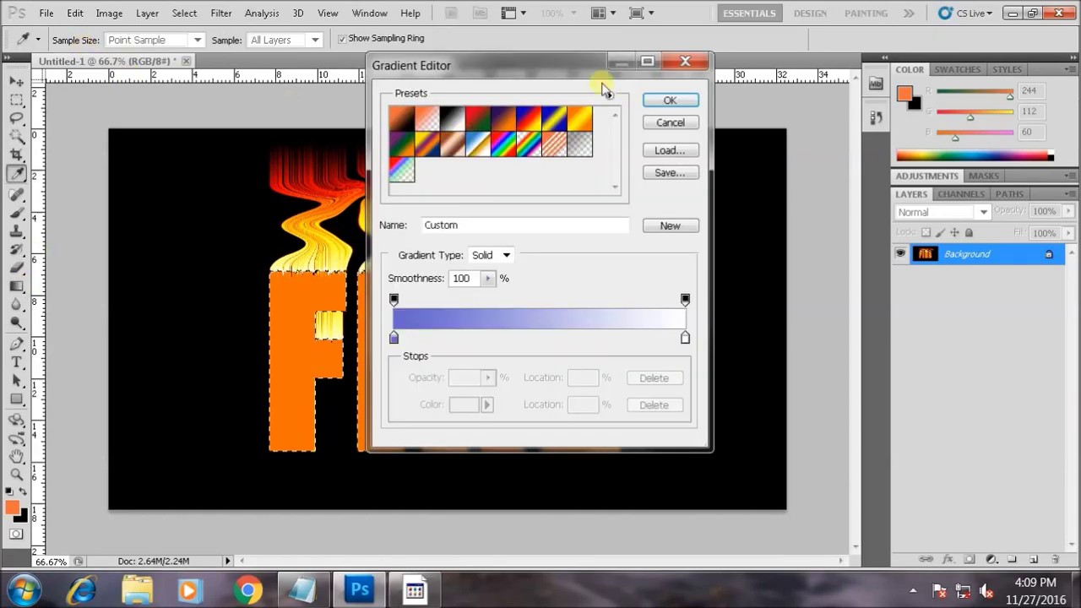
pyautogui.moveTo(557, 72); pyautogui.dragTo(742, 75)
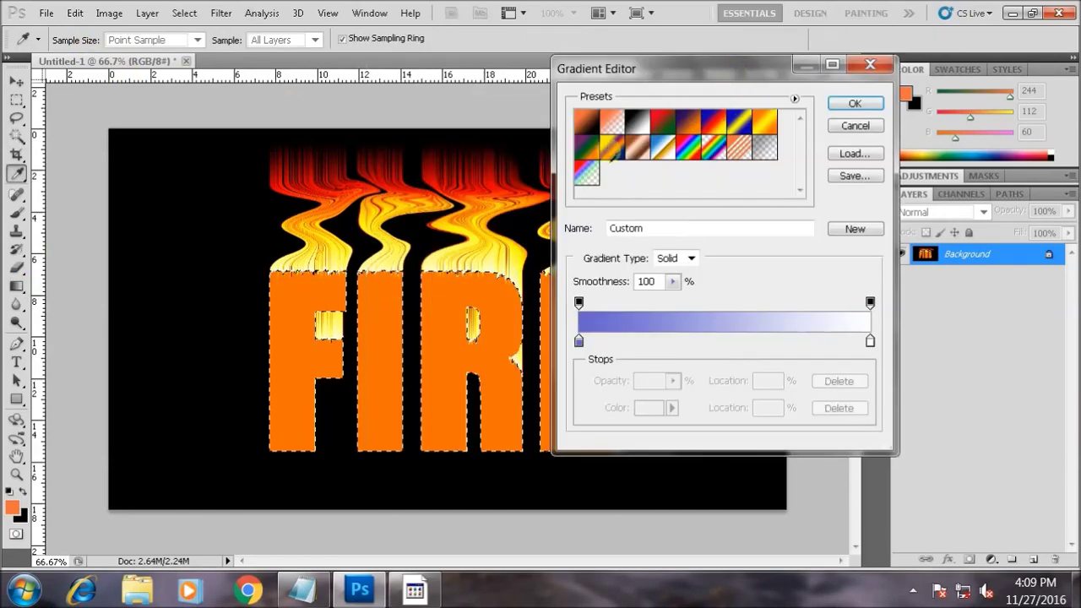
pyautogui.click(578, 342)
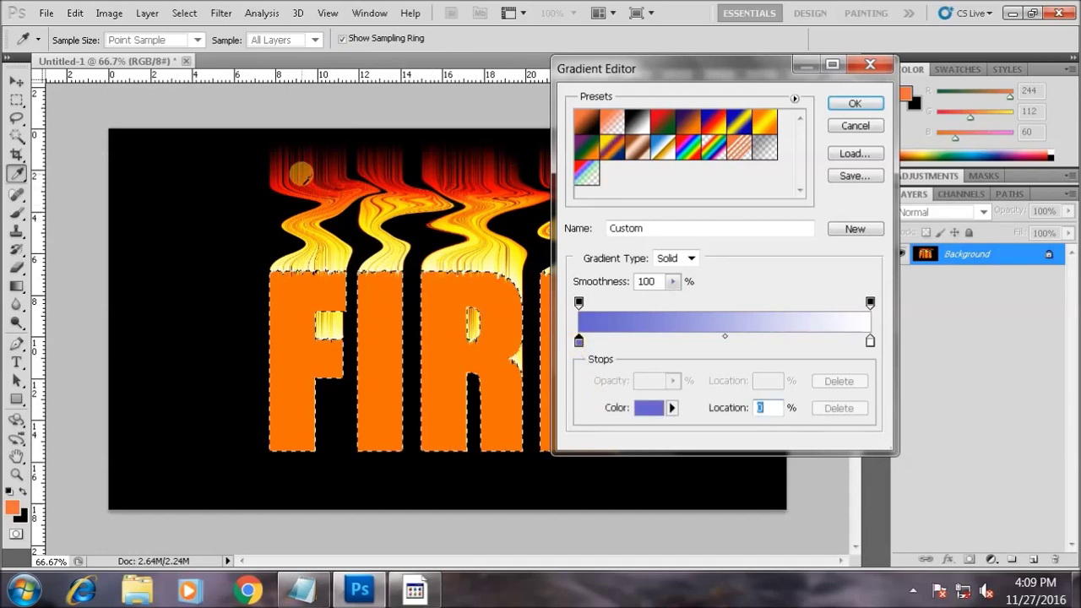
pyautogui.click(309, 181)
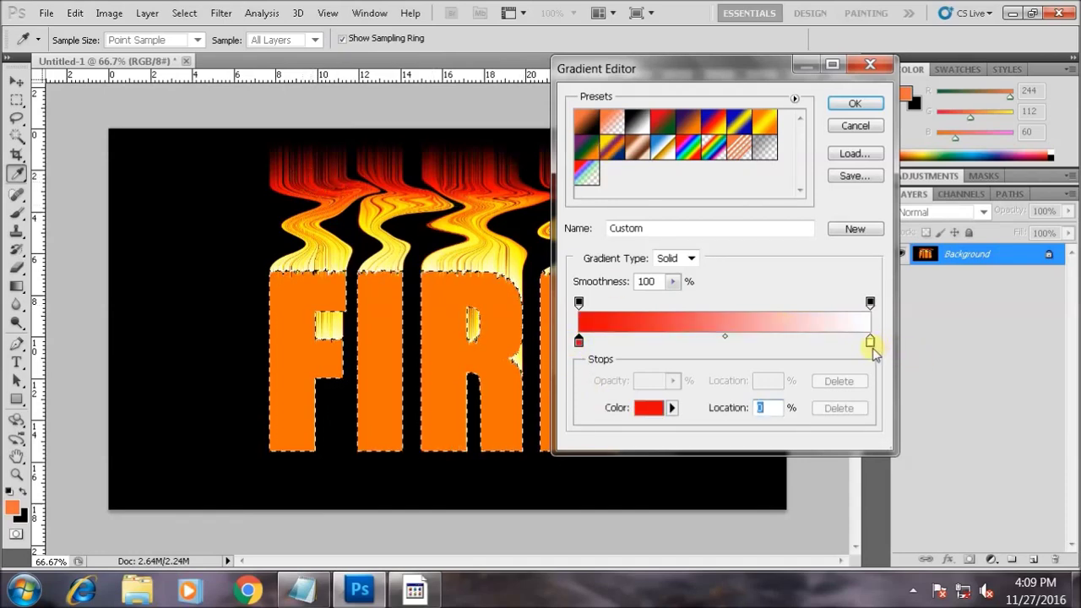
pyautogui.click(334, 194)
pyautogui.moveTo(334, 186); pyautogui.dragTo(322, 179)
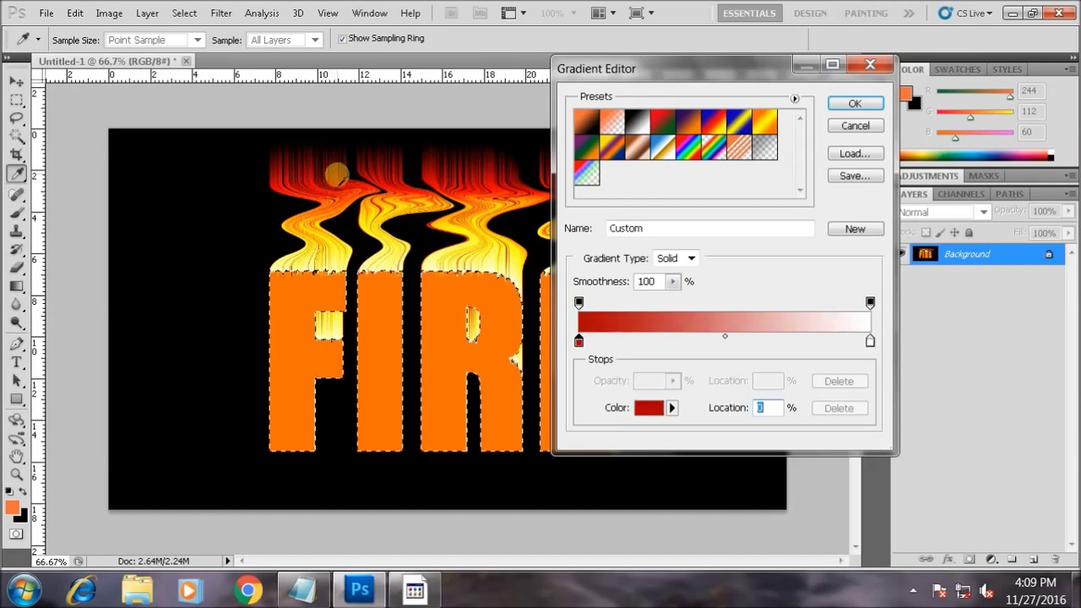
pyautogui.click(410, 291)
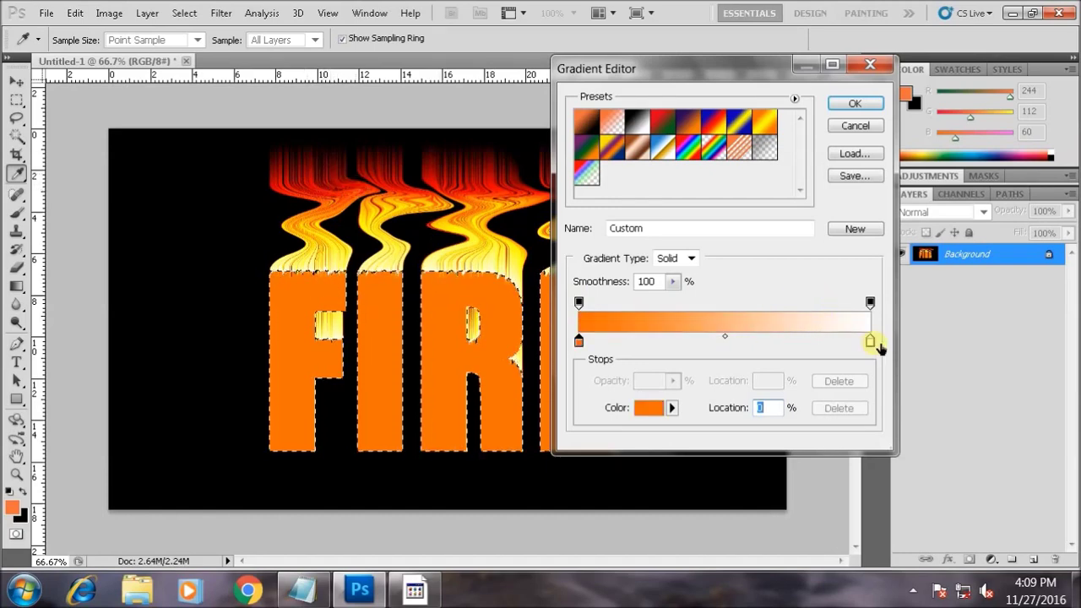
pyautogui.click(871, 341)
pyautogui.click(407, 266)
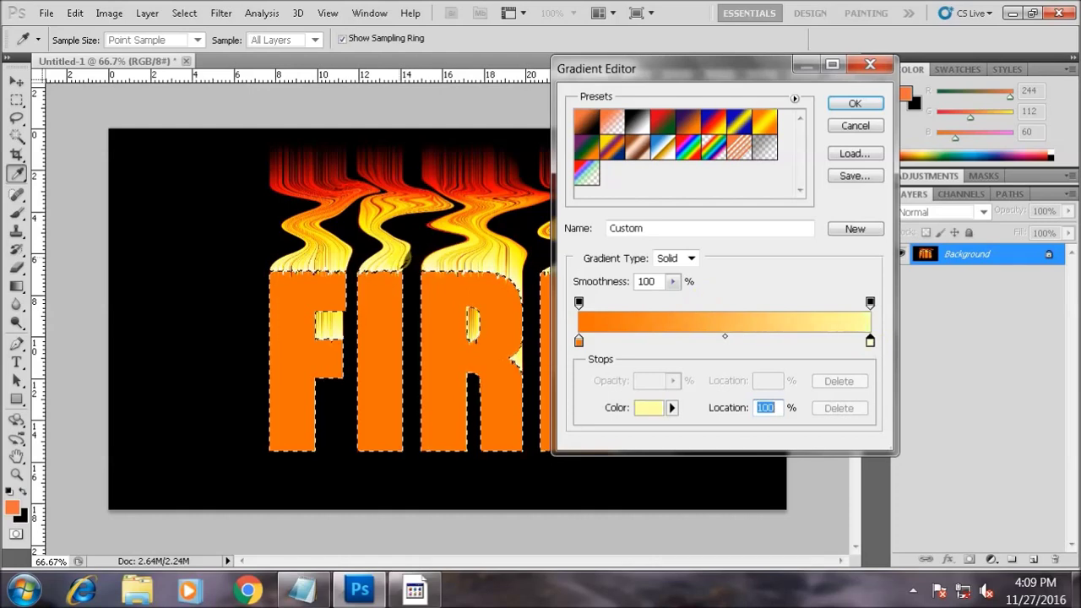
pyautogui.click(855, 105)
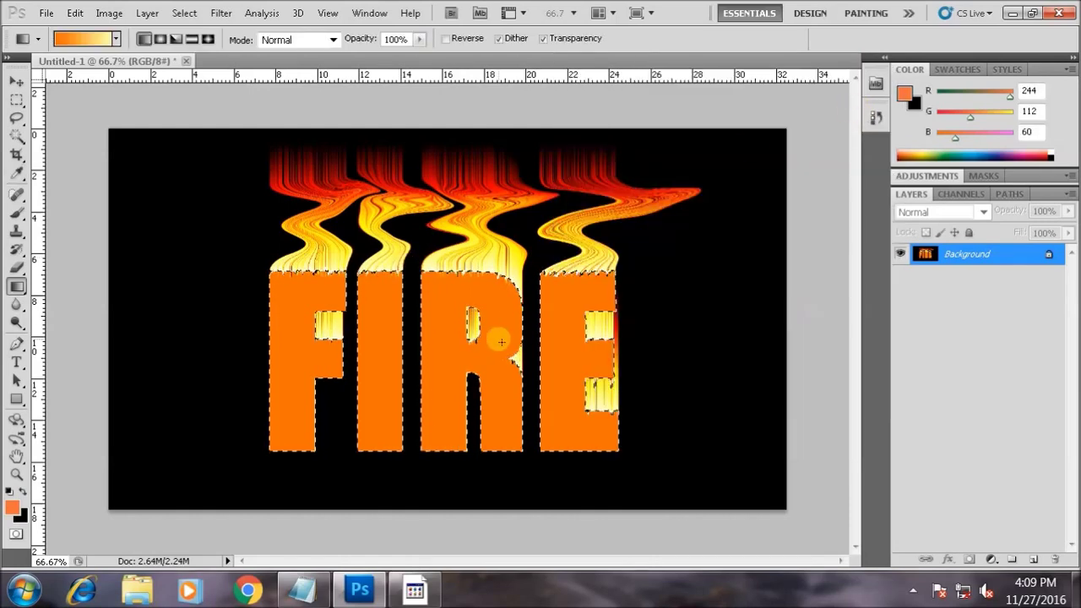
# Step: Drag the gradient downward through the letters, deselect, and bring Notepad forward
pyautogui.moveTo(445, 311); pyautogui.dragTo(443, 422)
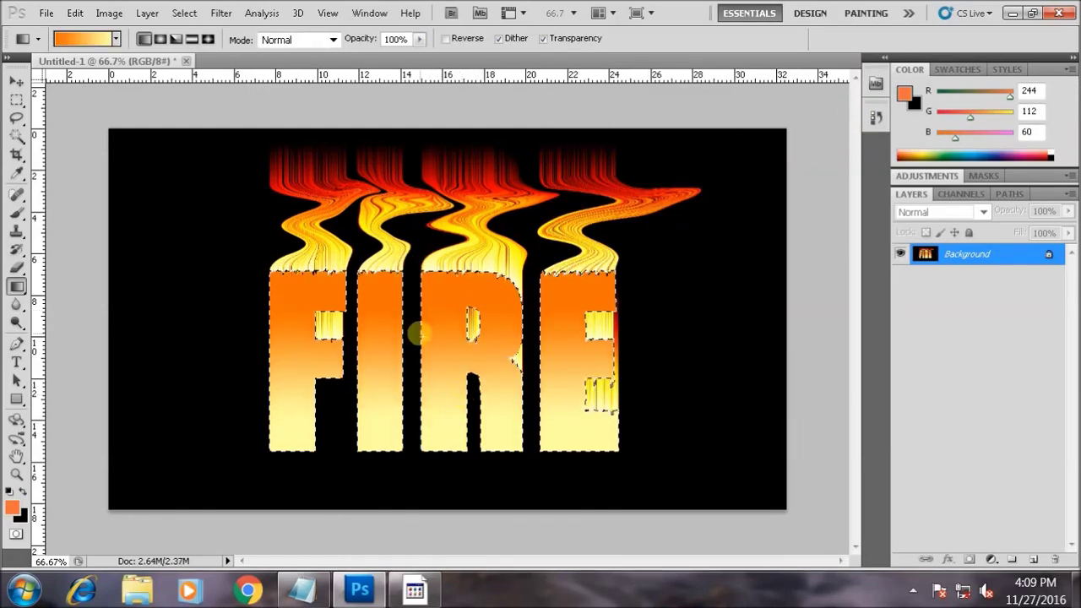
pyautogui.click(17, 82)
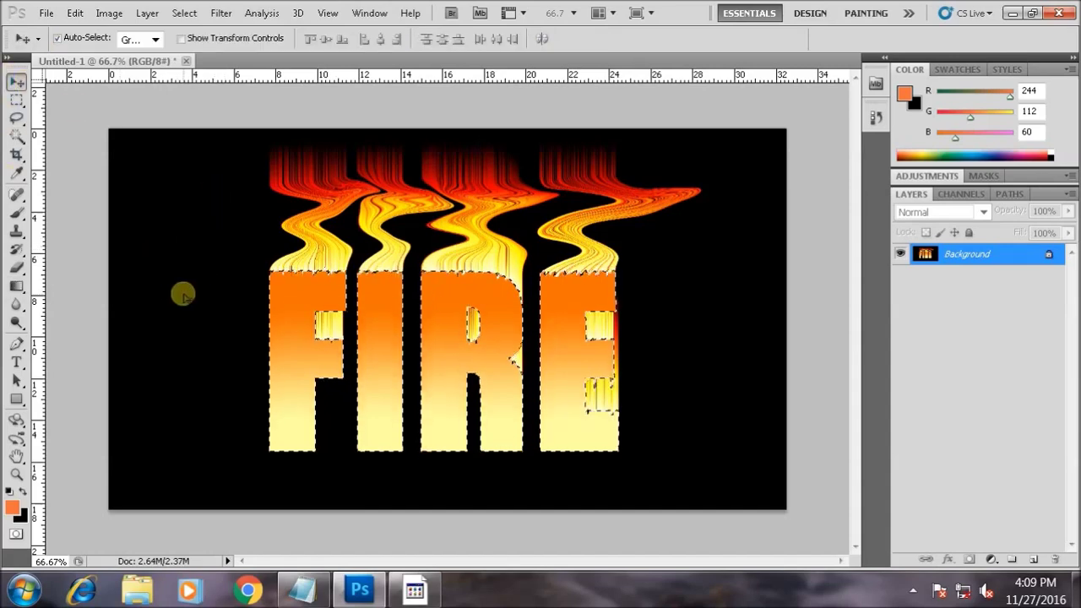
pyautogui.hotkey('ctrl', 'd')
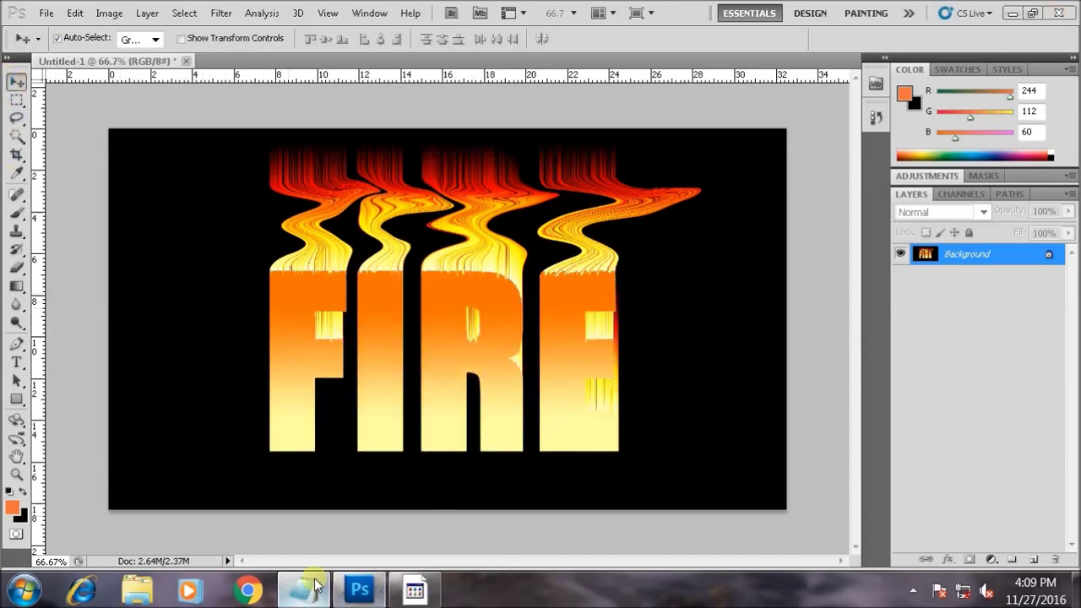
pyautogui.click(302, 590)
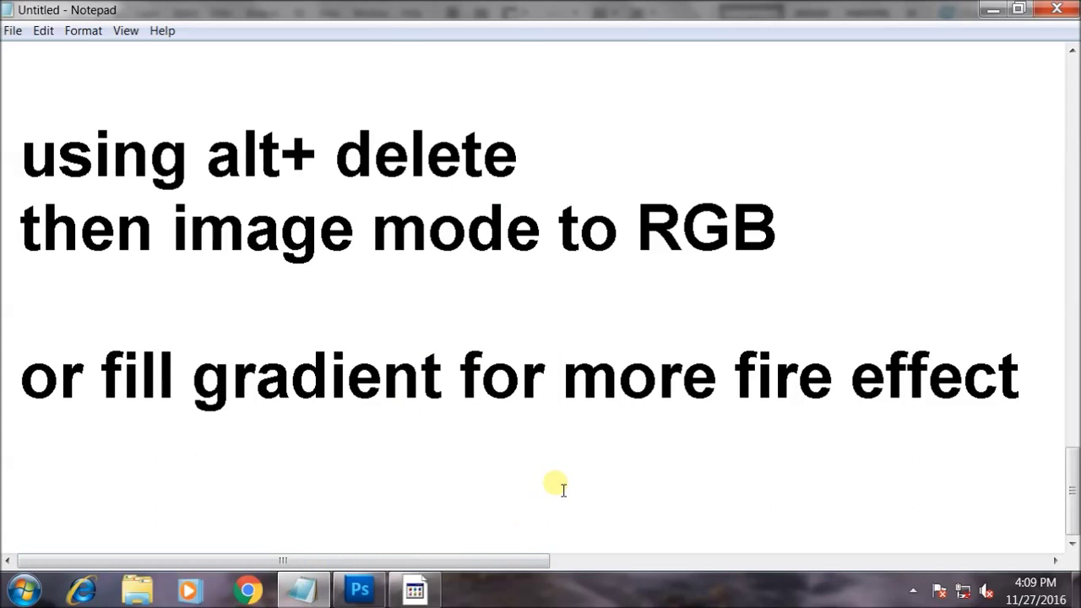
# Step: Type 'Done Thanks For watching', 'Like Share And Subscribe' and 'If it Helped You :)' as separate lines
pyautogui.write('Done')
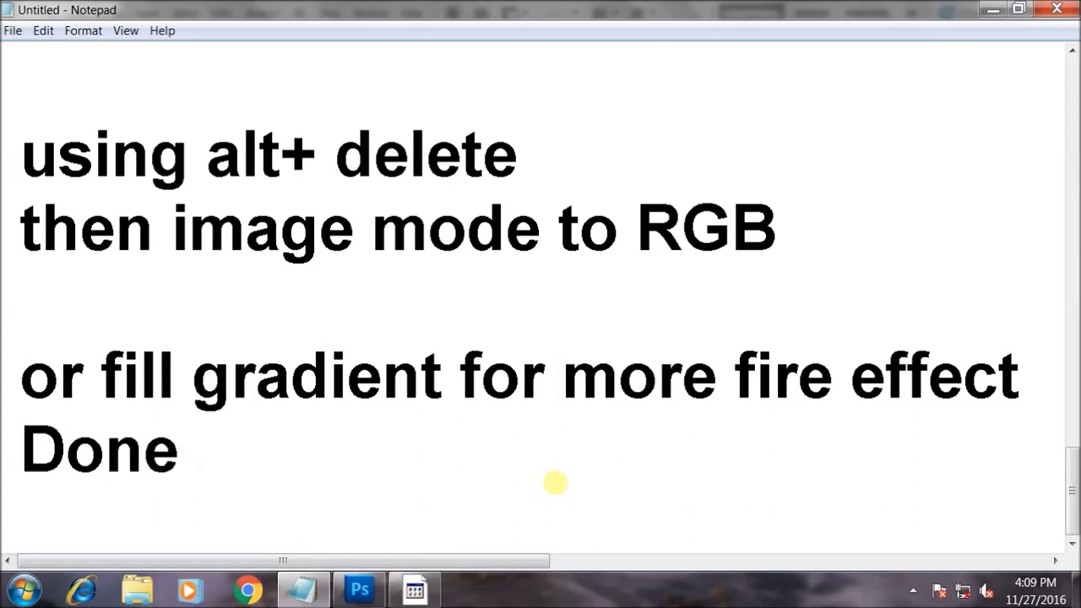
pyautogui.write(' Thanks ')
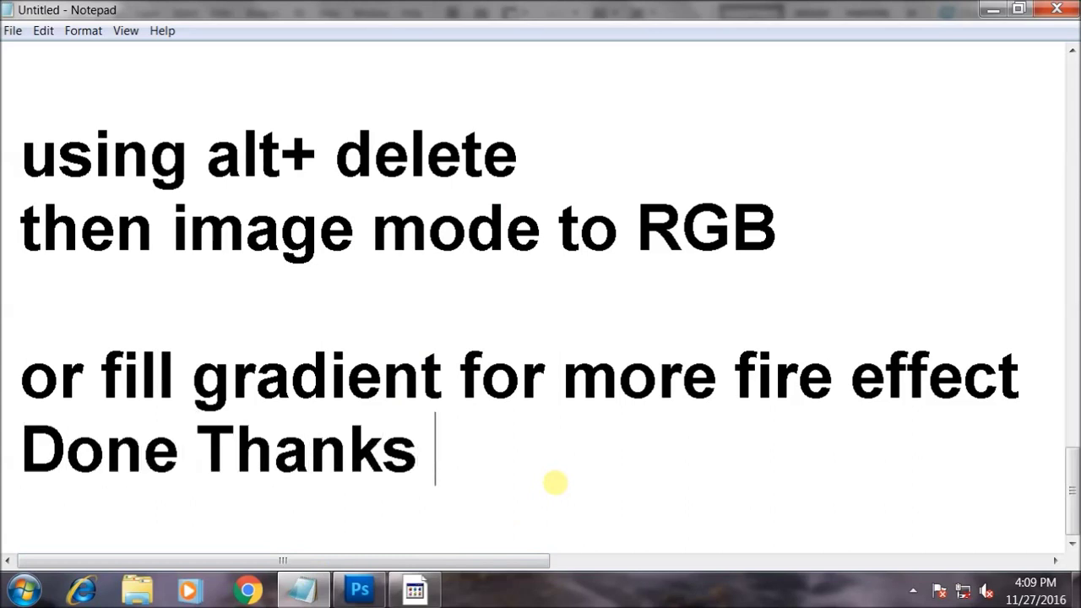
pyautogui.write('For watching')
pyautogui.press('Return')
pyautogui.press('Return')
pyautogui.press('Return')
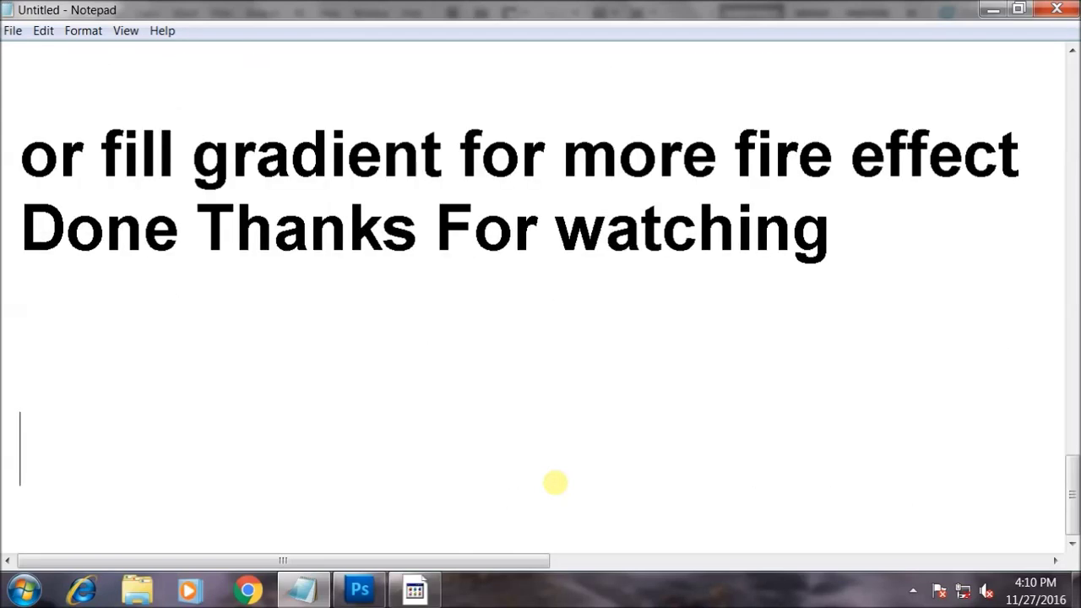
pyautogui.write('Li')
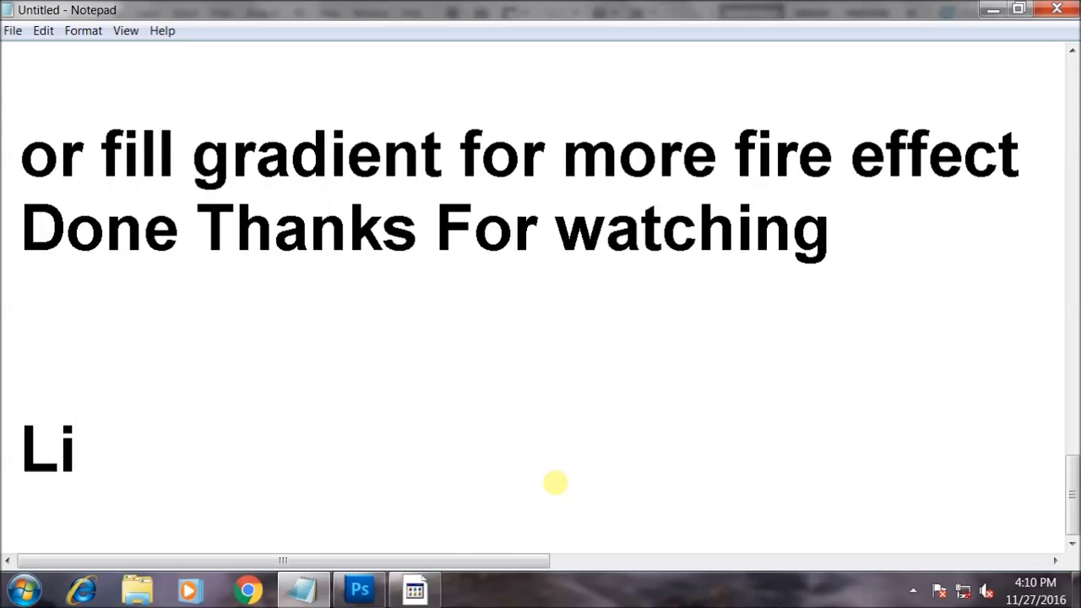
pyautogui.write('ke Share ')
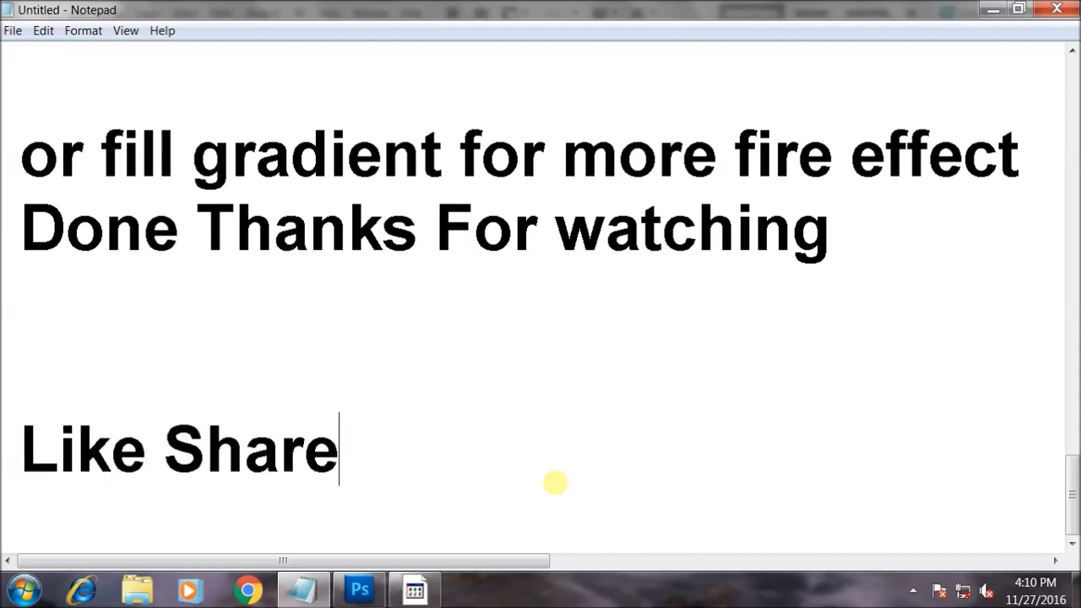
pyautogui.write('A')
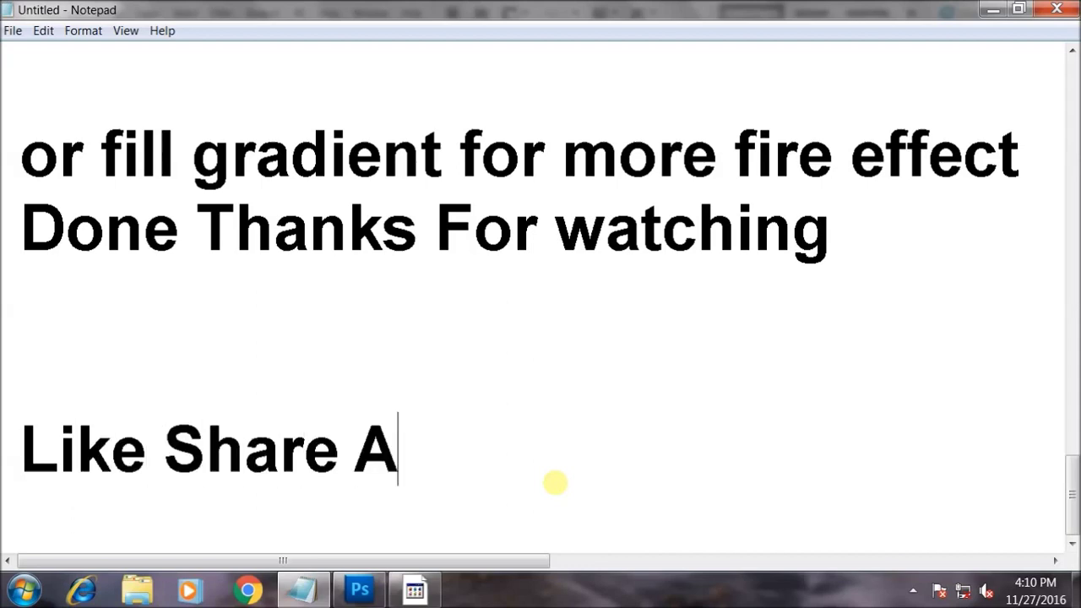
pyautogui.write('nd Sub')
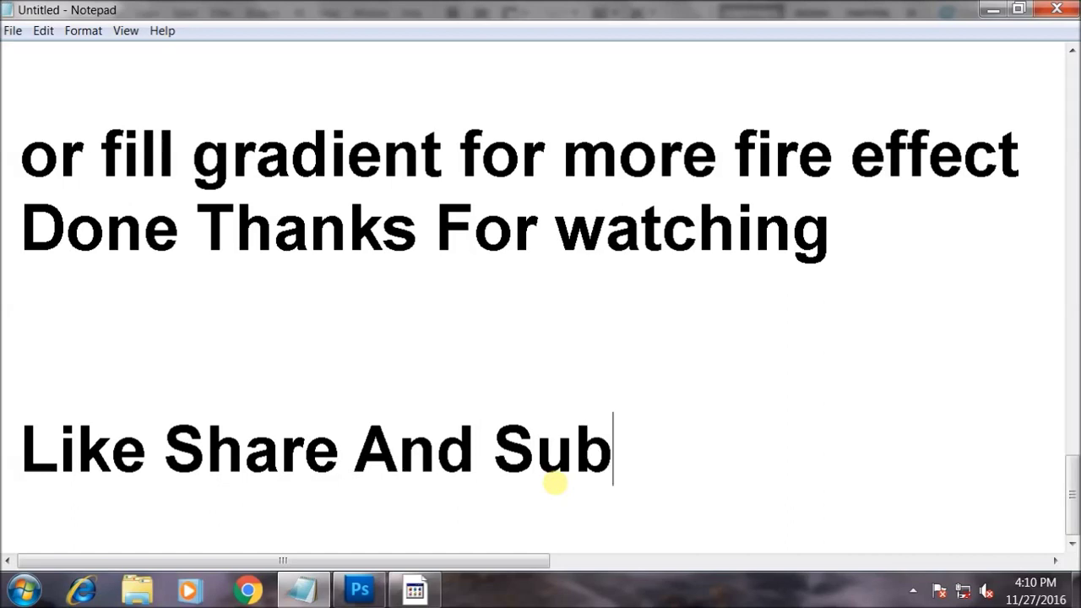
pyautogui.write('scribe')
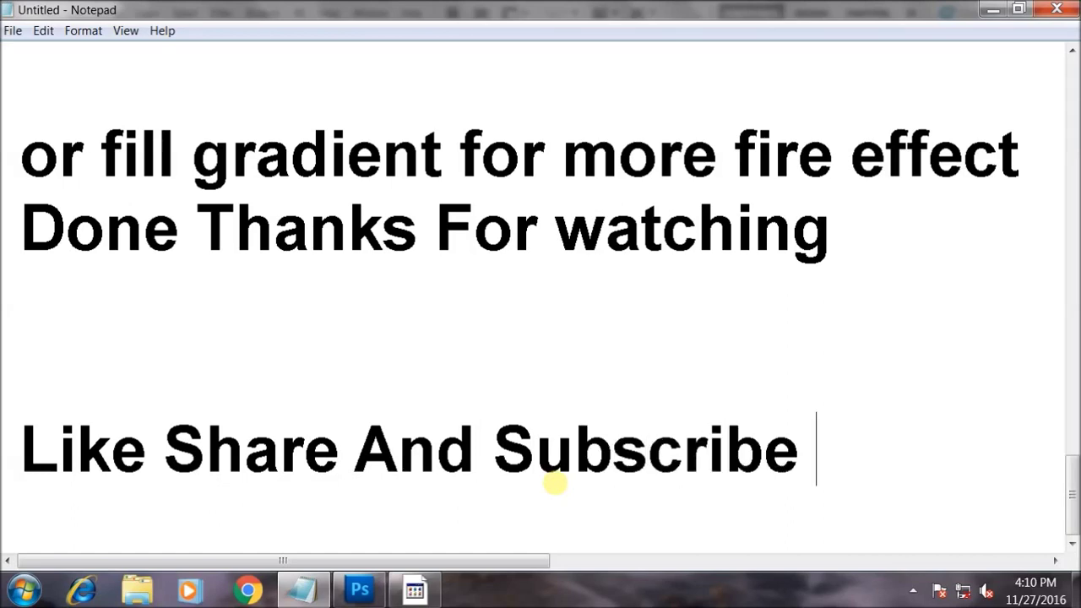
pyautogui.press('Return')
pyautogui.write('If ')
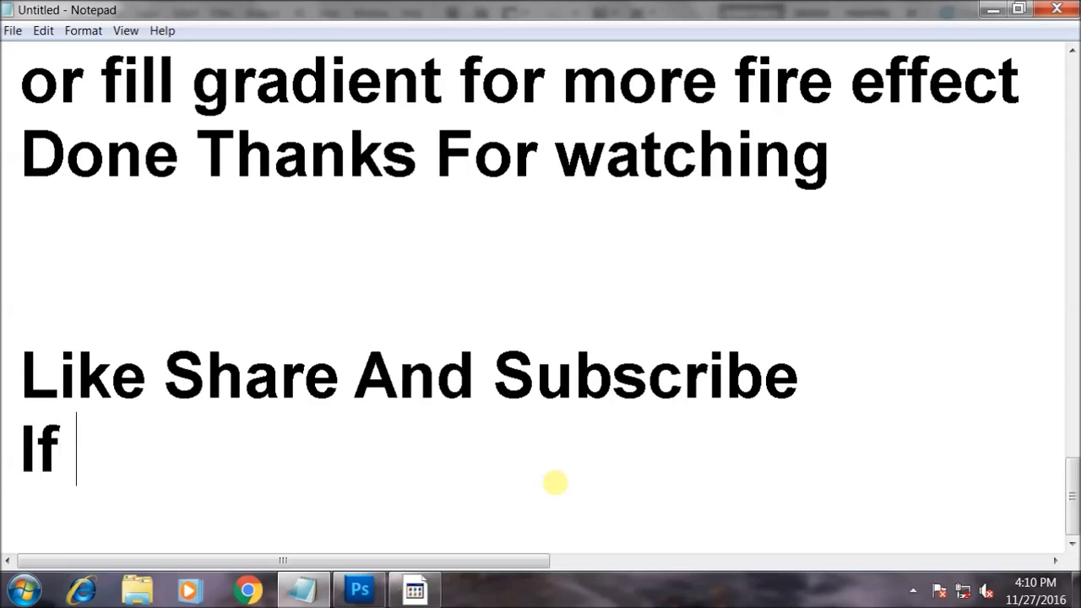
pyautogui.write('You L')
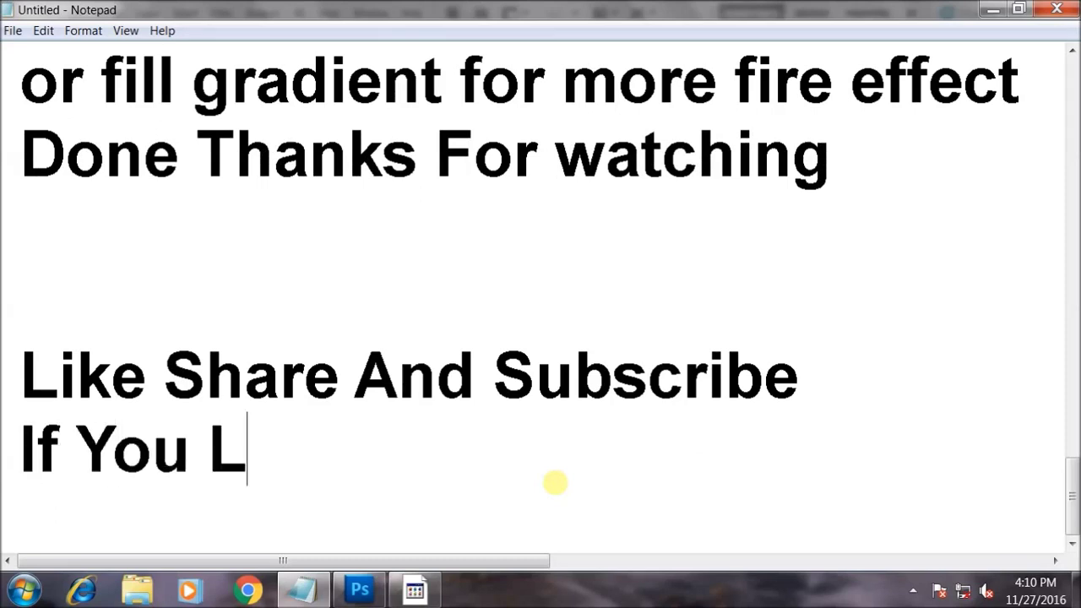
pyautogui.write('i')
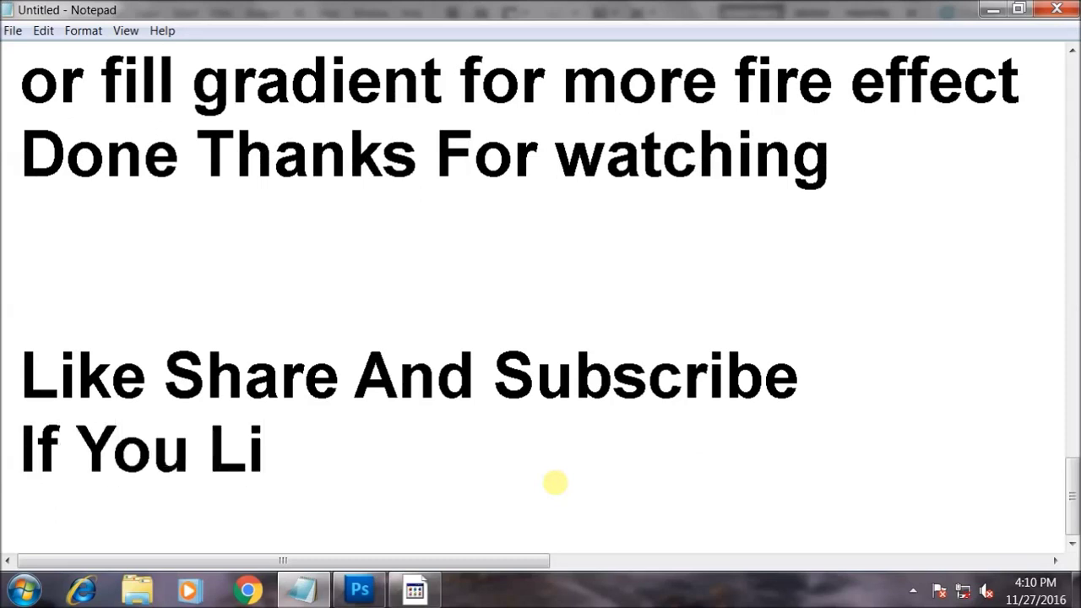
pyautogui.press('BackSpace')
pyautogui.press('BackSpace')
pyautogui.press('BackSpace')
pyautogui.press('BackSpace')
pyautogui.press('BackSpace')
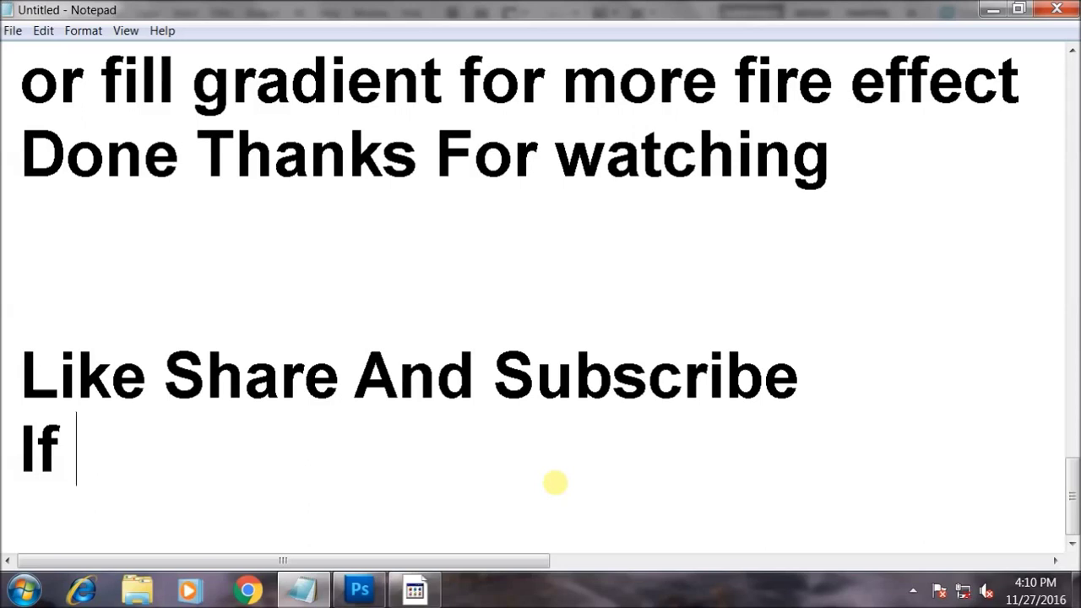
pyautogui.write('it Hel')
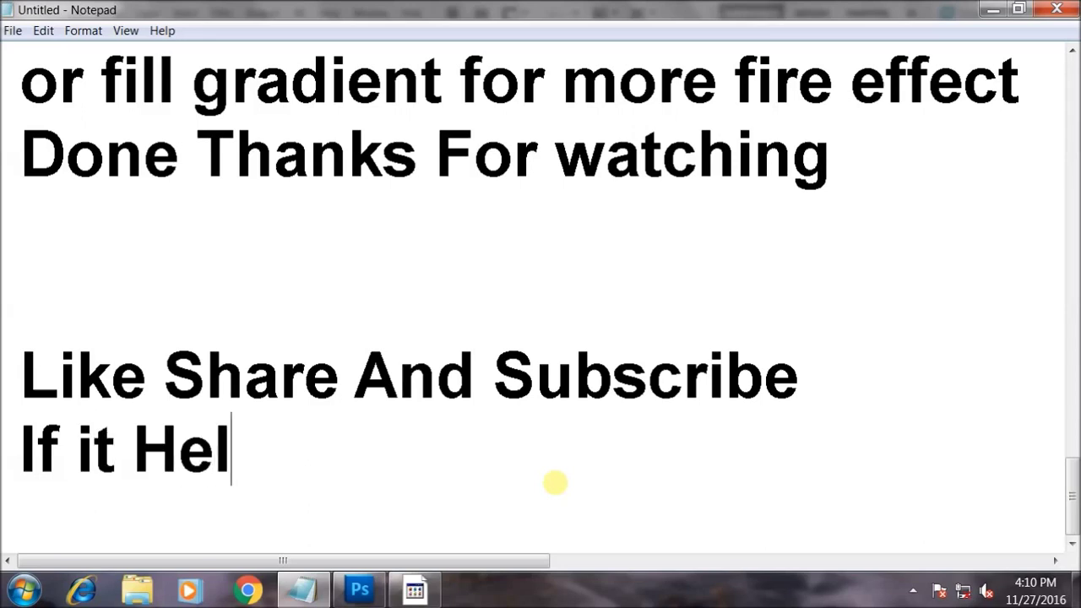
pyautogui.write('ped Y')
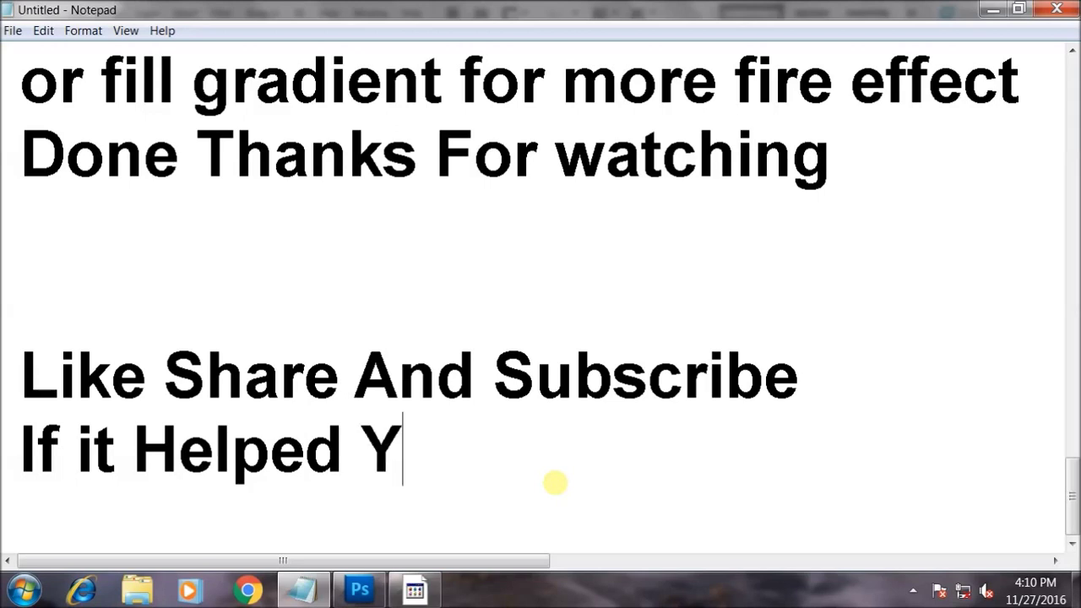
pyautogui.write('ou :')
pyautogui.write(')')
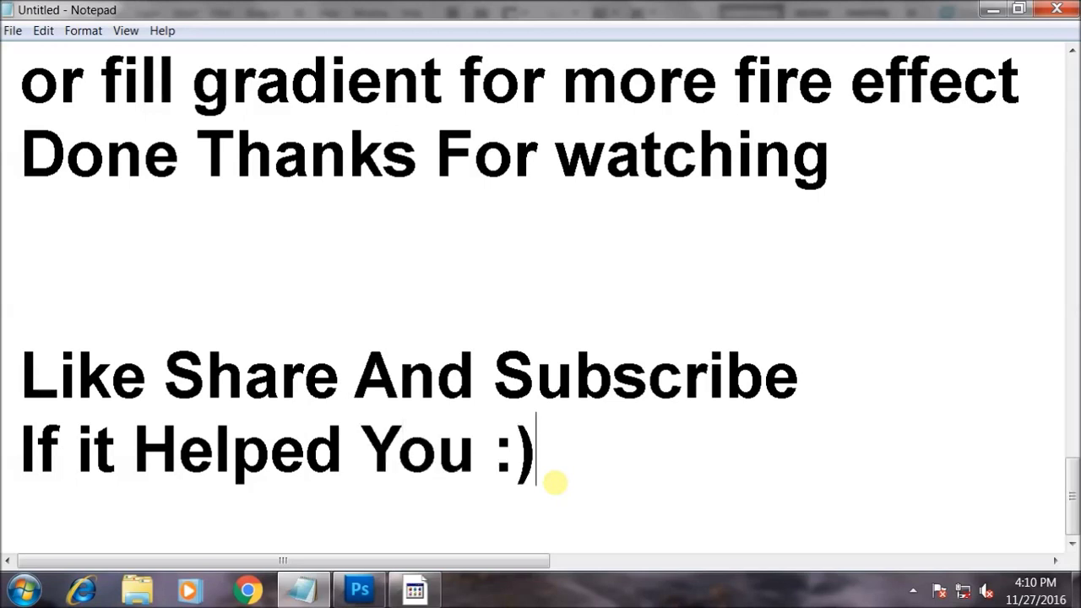